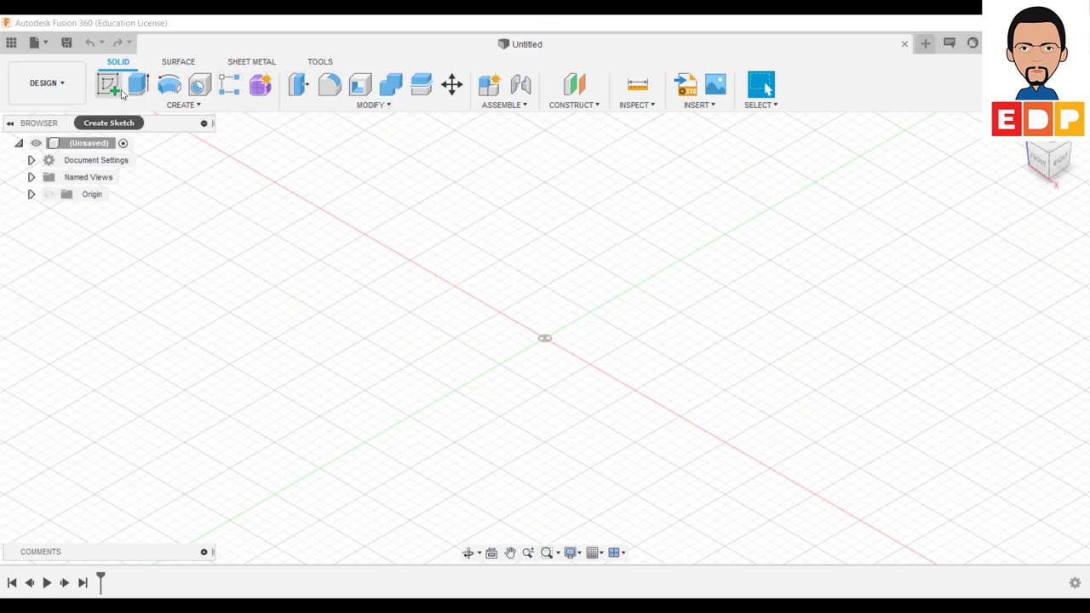
- Run the SpurGear script from the Sample Scripts list in Scripts and Add-Ins
{"action": "left_click", "coordinate": [322, 62]}
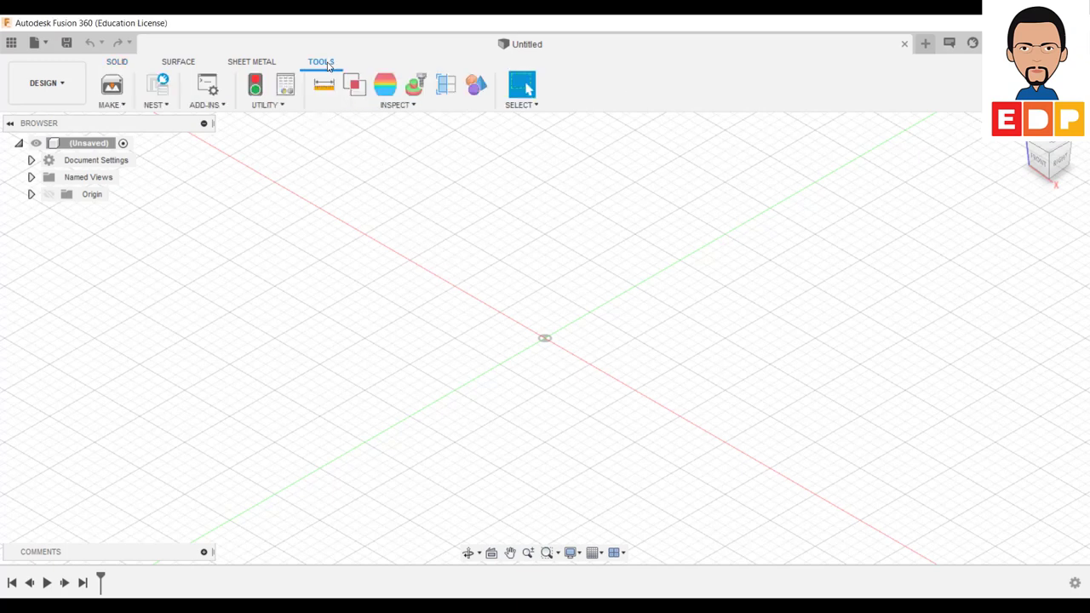
{"action": "left_click", "coordinate": [213, 87]}
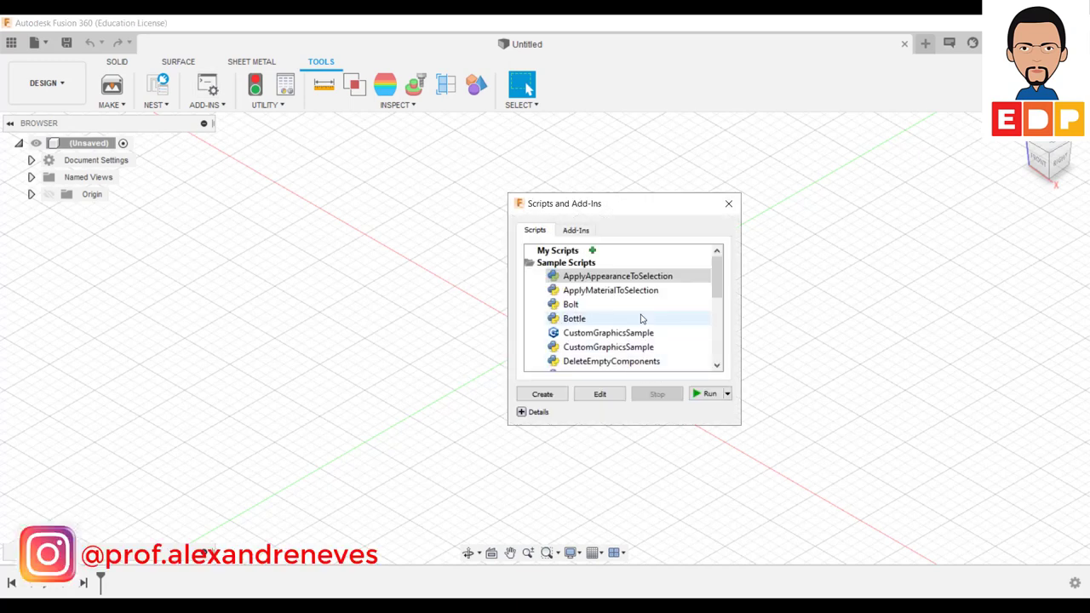
{"action": "scroll", "coordinate": [642, 318], "scroll_direction": "down", "scroll_amount": 2}
{"action": "scroll", "coordinate": [642, 320], "scroll_direction": "down", "scroll_amount": 5}
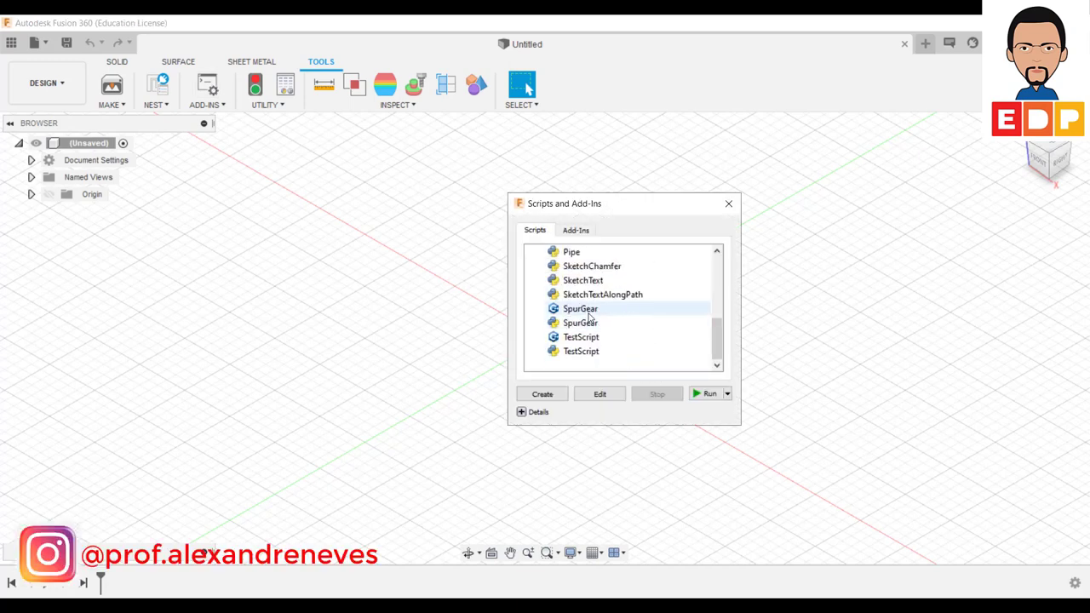
{"action": "left_click", "coordinate": [588, 314]}
{"action": "left_click", "coordinate": [709, 397]}
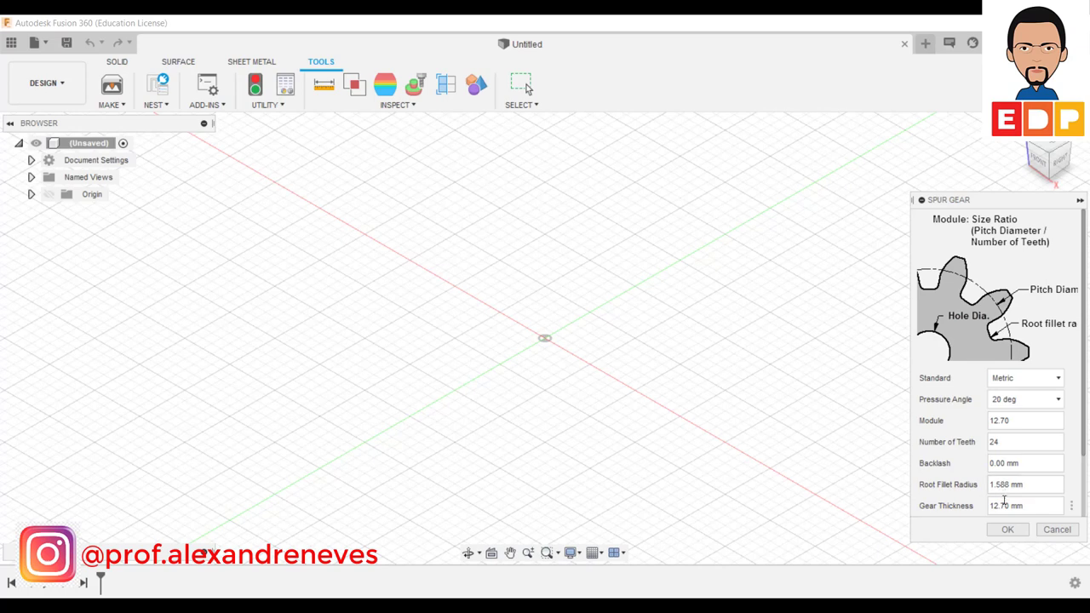
- Keep the Metric gear standard and the 20 deg pressure angle
{"action": "left_click", "coordinate": [1014, 386]}
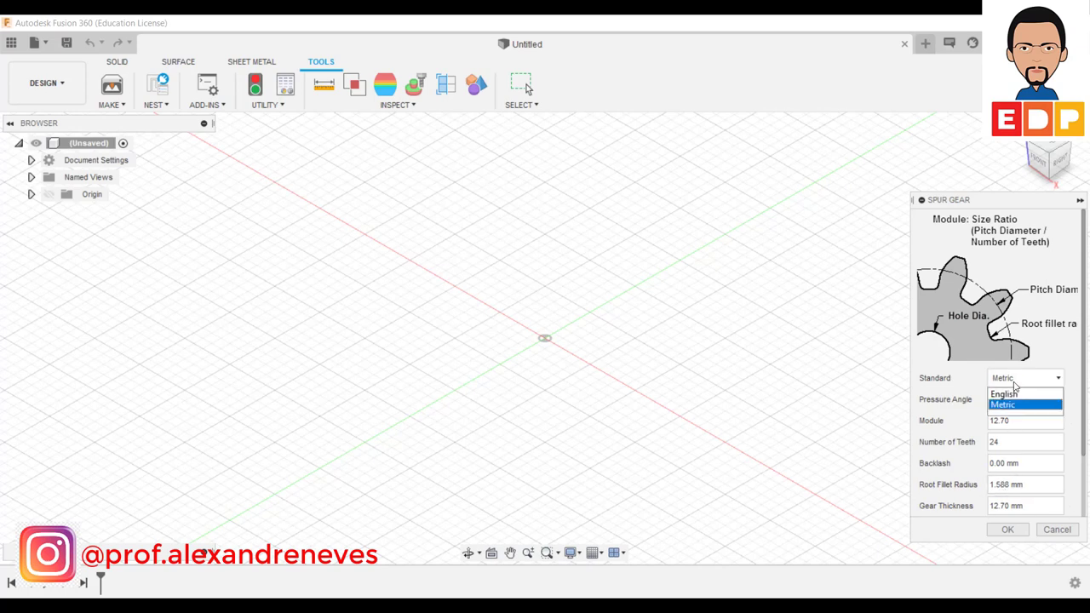
{"action": "left_click", "coordinate": [1013, 383]}
{"action": "left_click", "coordinate": [1014, 385]}
{"action": "left_click", "coordinate": [1013, 407]}
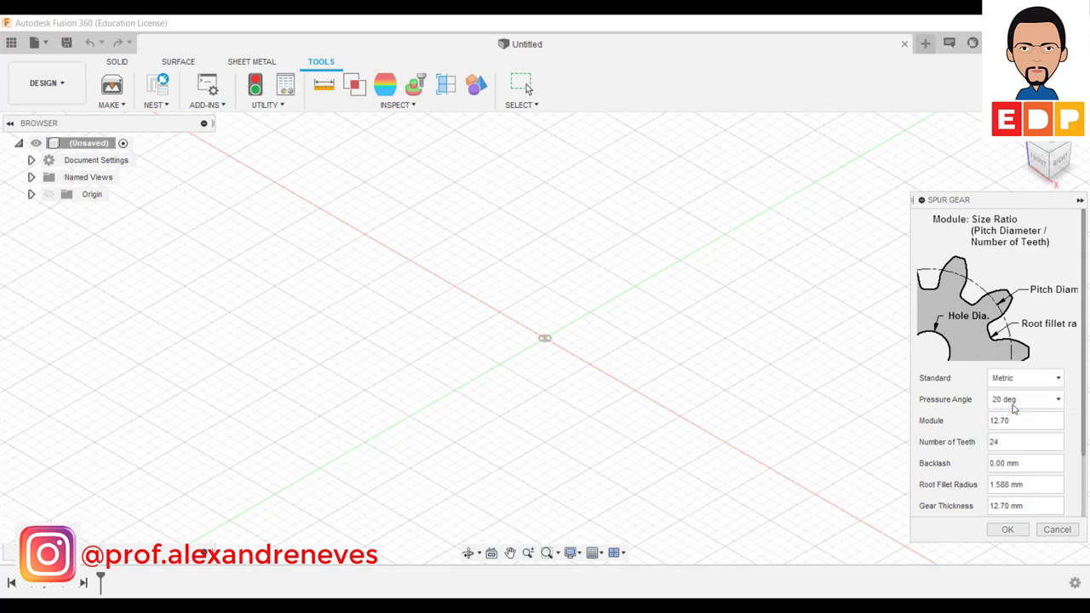
{"action": "left_click", "coordinate": [1014, 402]}
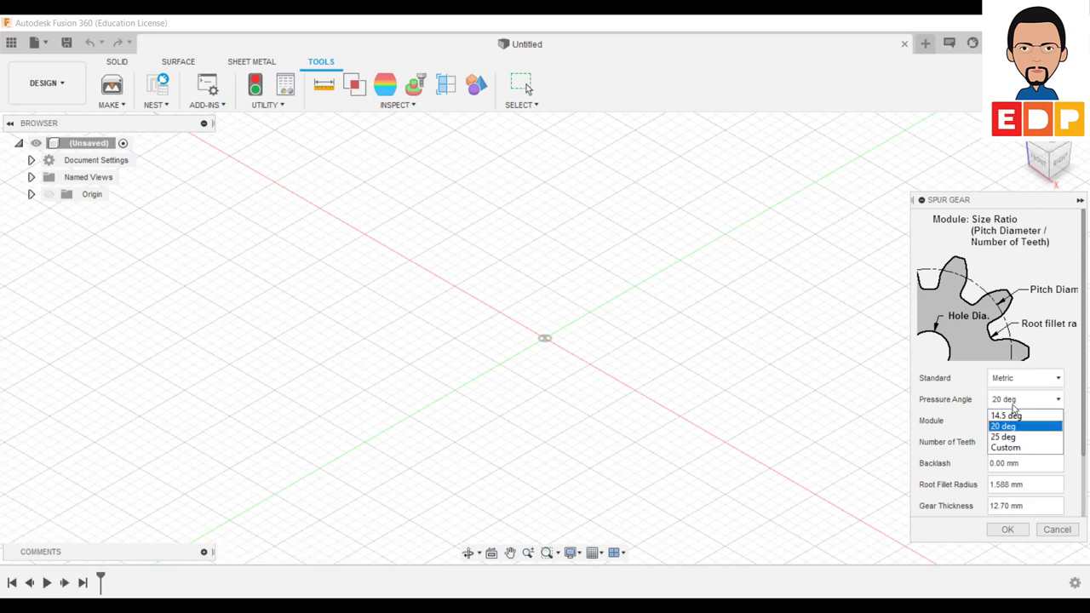
{"action": "left_click", "coordinate": [1013, 408]}
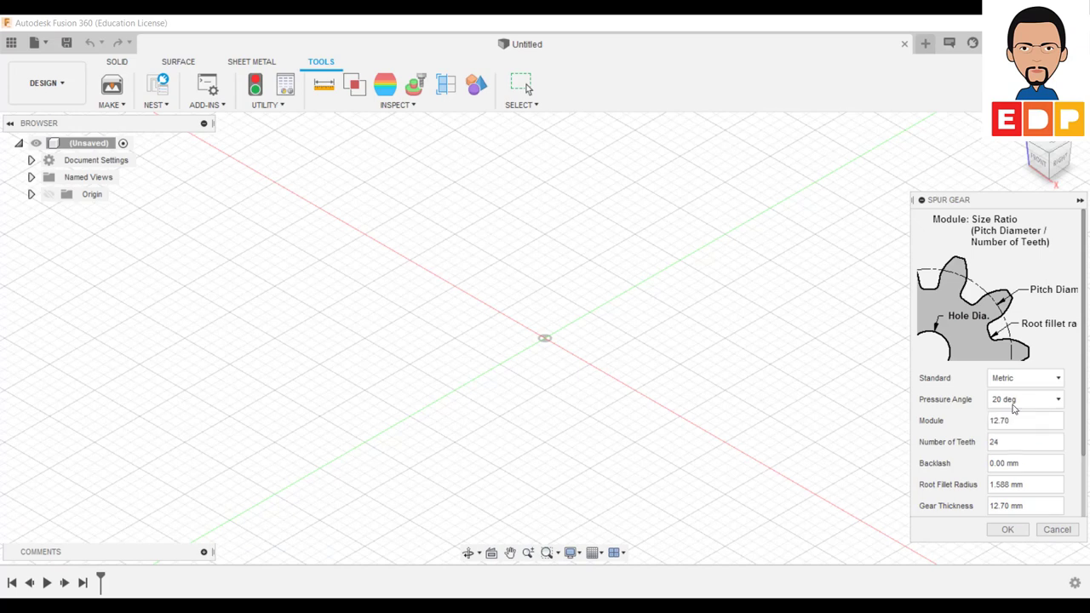
- Set module 2, 25 teeth, 0.25 mm backlash and 1 mm root fillet radius
{"action": "mouse_move", "coordinate": [1024, 420]}
{"action": "left_click_drag", "start_coordinate": [1033, 420], "coordinate": [986, 422]}
{"action": "type", "text": "2"}
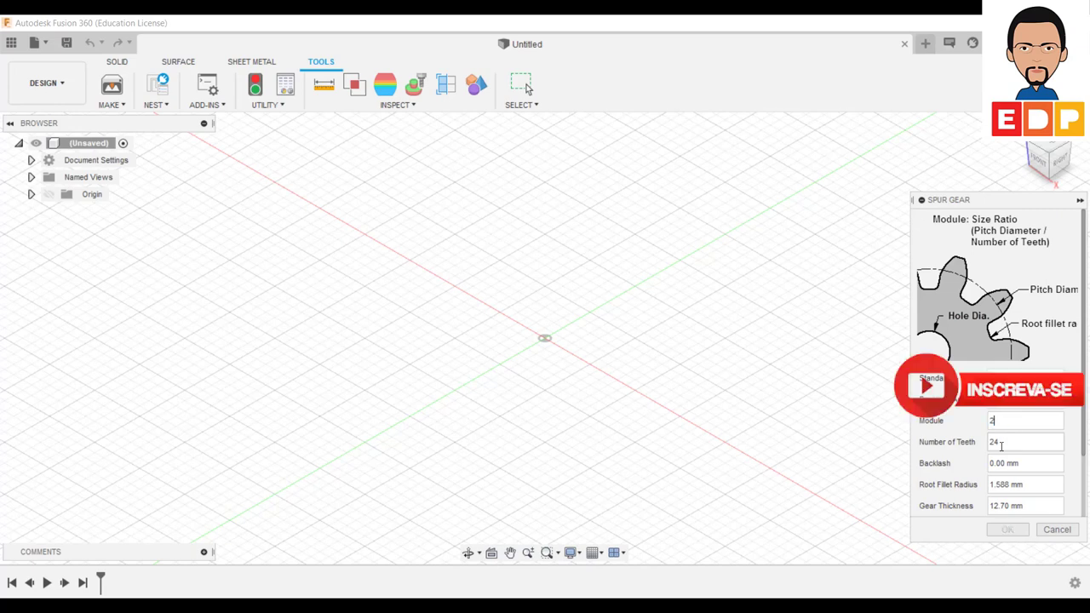
{"action": "key", "text": "BackSpace"}
{"action": "type", "text": "5"}
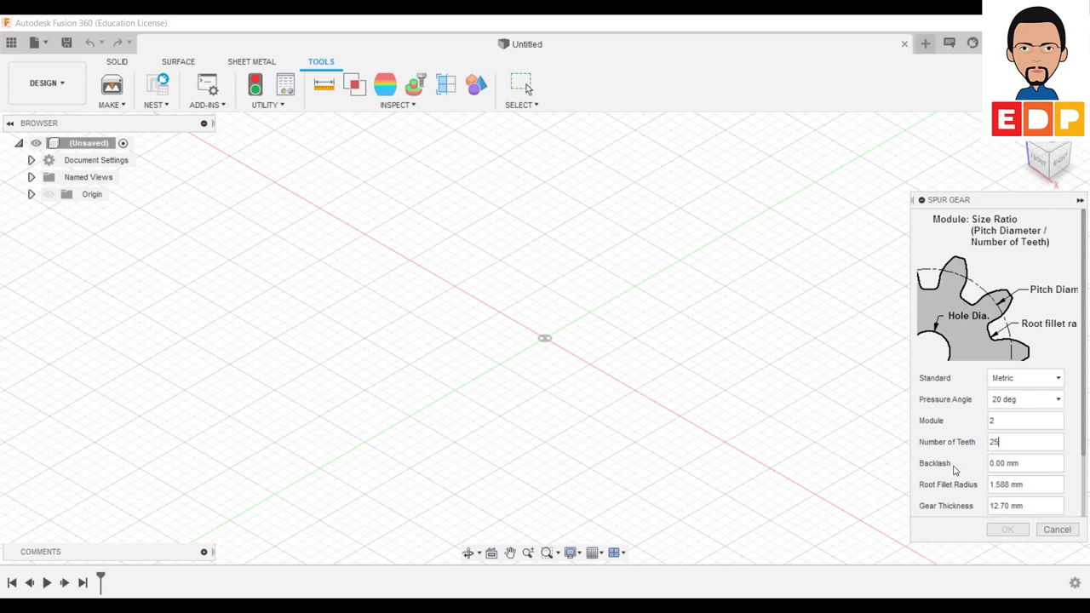
{"action": "mouse_move", "coordinate": [1006, 464]}
{"action": "left_click", "coordinate": [1005, 465]}
{"action": "key", "text": "BackSpace"}
{"action": "key", "text": "BackSpace"}
{"action": "key", "text": "BackSpace"}
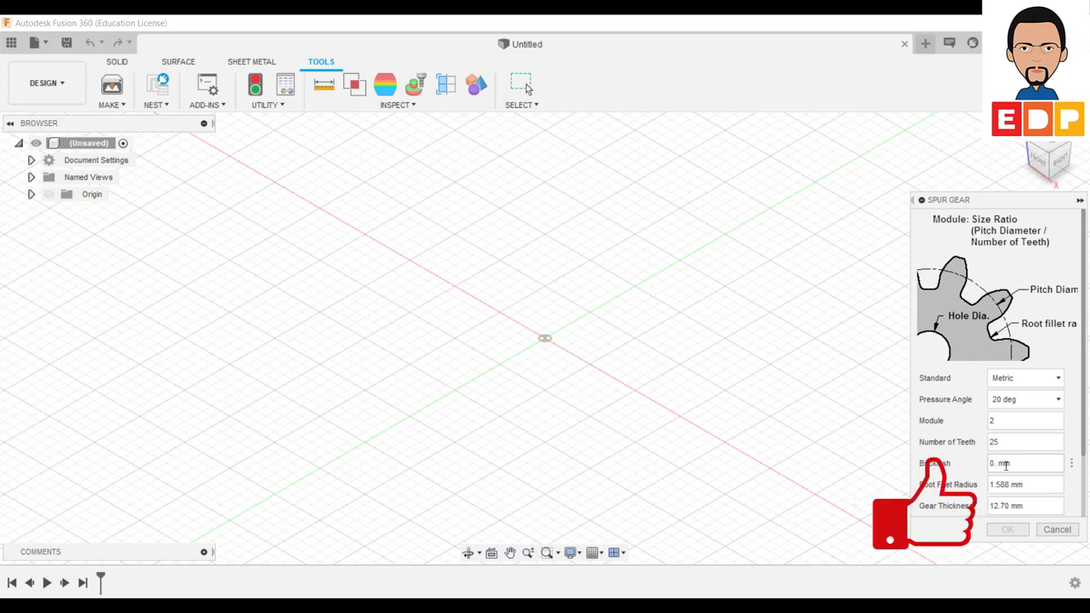
{"action": "type", "text": ".2"}
{"action": "type", "text": "5"}
{"action": "left_click", "coordinate": [1006, 484]}
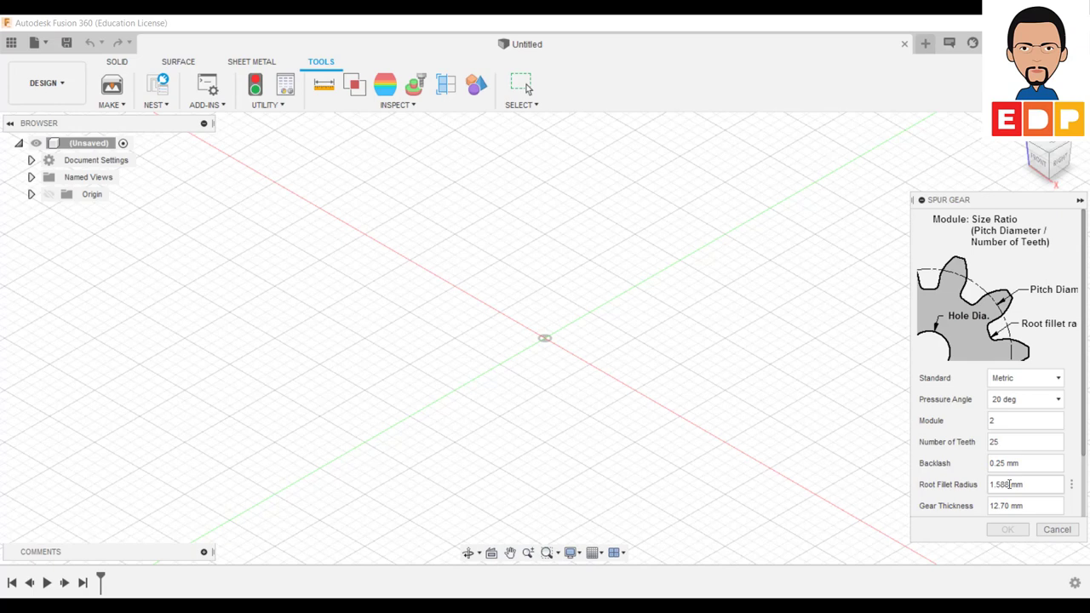
{"action": "key", "text": "BackSpace"}
{"action": "key", "text": "BackSpace"}
{"action": "key", "text": "BackSpace"}
{"action": "key", "text": "BackSpace"}
- Set gear thickness to 10 mm and hole diameter to 10 mm, then generate the gear
{"action": "double_click", "coordinate": [1009, 506]}
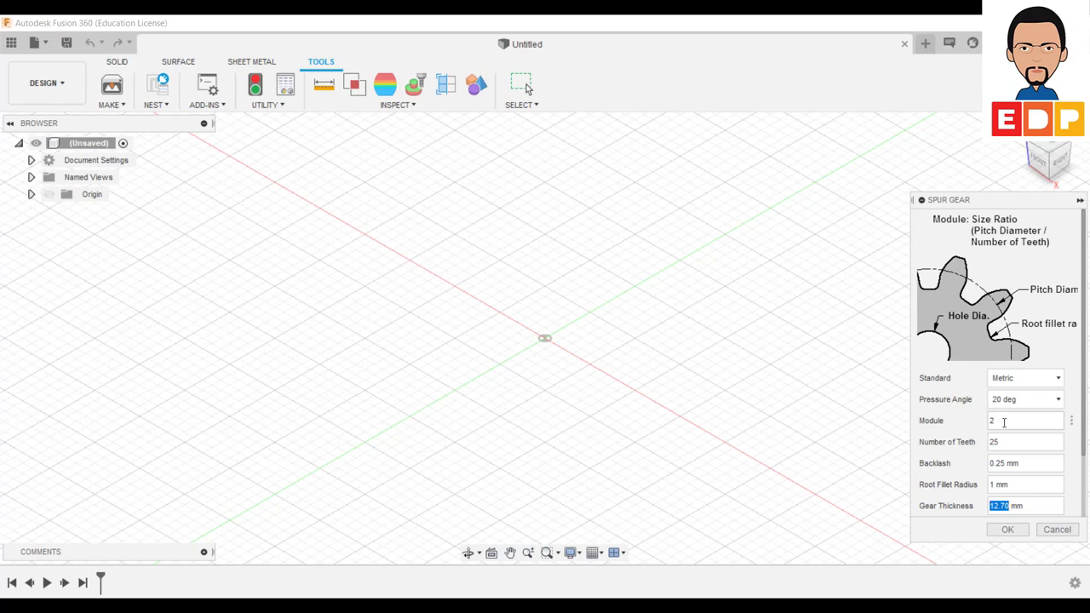
{"action": "type", "text": "1"}
{"action": "type", "text": "0"}
{"action": "left_click_drag", "start_coordinate": [1086, 451], "coordinate": [1086, 509]}
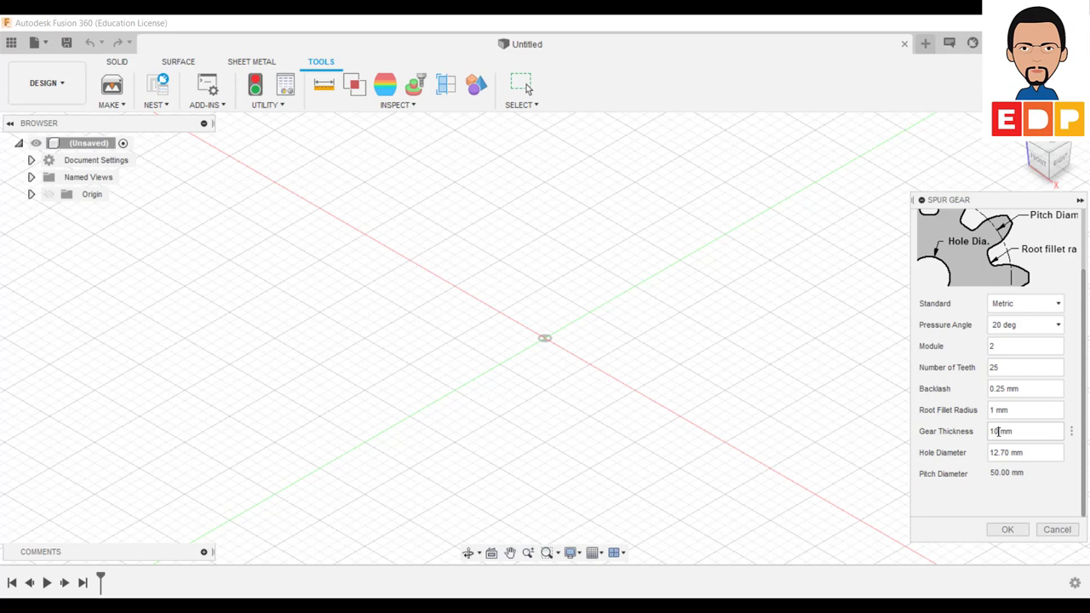
{"action": "left_click", "coordinate": [1007, 453]}
{"action": "left_click_drag", "start_coordinate": [1010, 453], "coordinate": [977, 456]}
{"action": "type", "text": "10"}
{"action": "left_click", "coordinate": [1011, 528]}
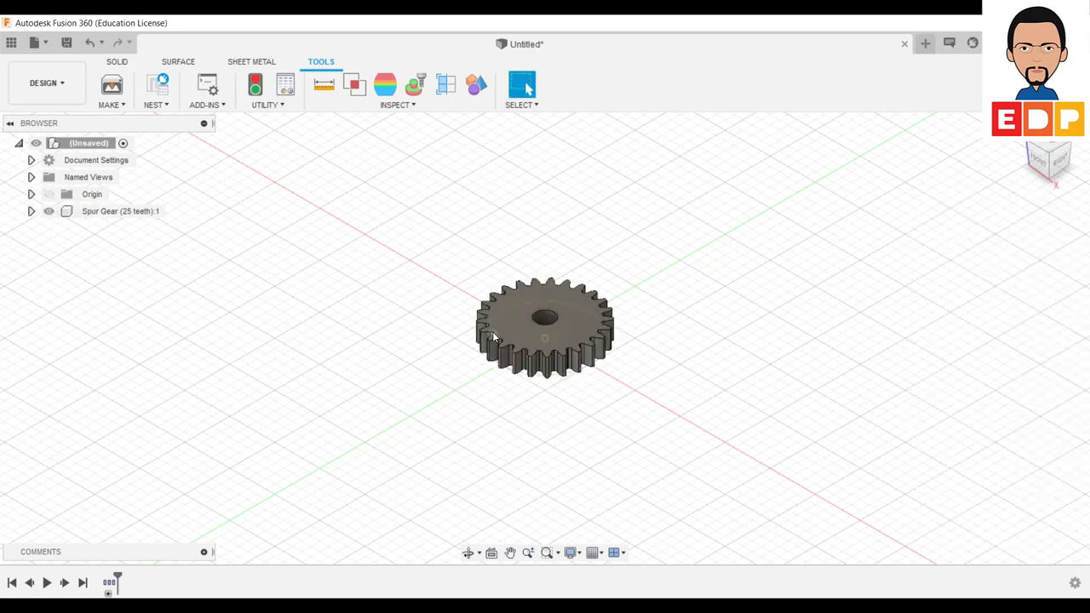
{"action": "scroll", "coordinate": [534, 385], "scroll_direction": "down", "scroll_amount": 2}
{"action": "scroll", "coordinate": [536, 388], "scroll_direction": "up", "scroll_amount": 1}
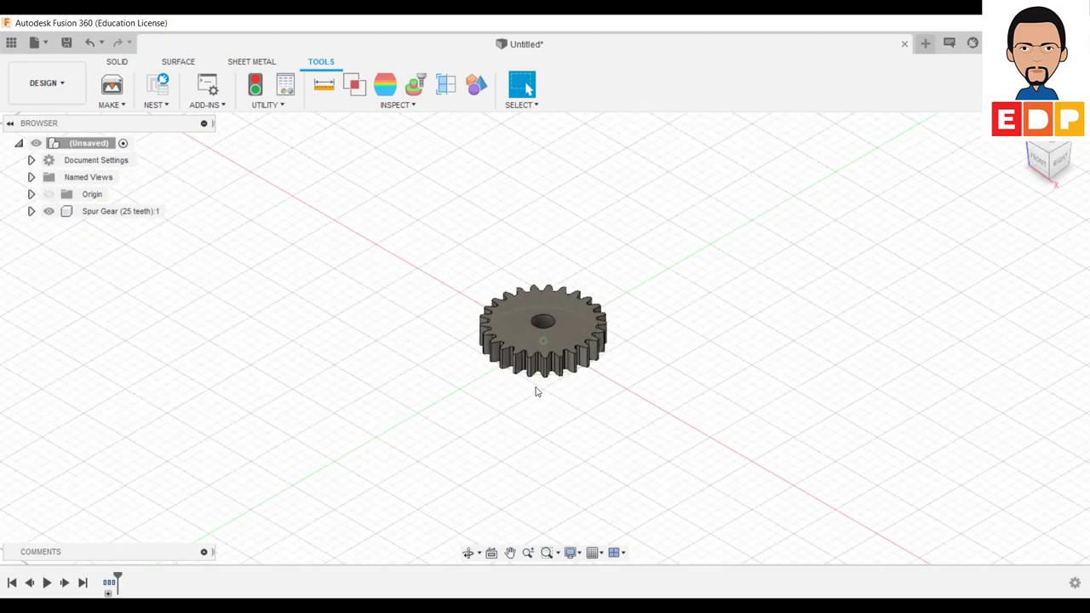
{"action": "scroll", "coordinate": [536, 391], "scroll_direction": "up", "scroll_amount": 3}
{"action": "scroll", "coordinate": [536, 390], "scroll_direction": "up", "scroll_amount": 1}
{"action": "scroll", "coordinate": [535, 390], "scroll_direction": "down", "scroll_amount": 1}
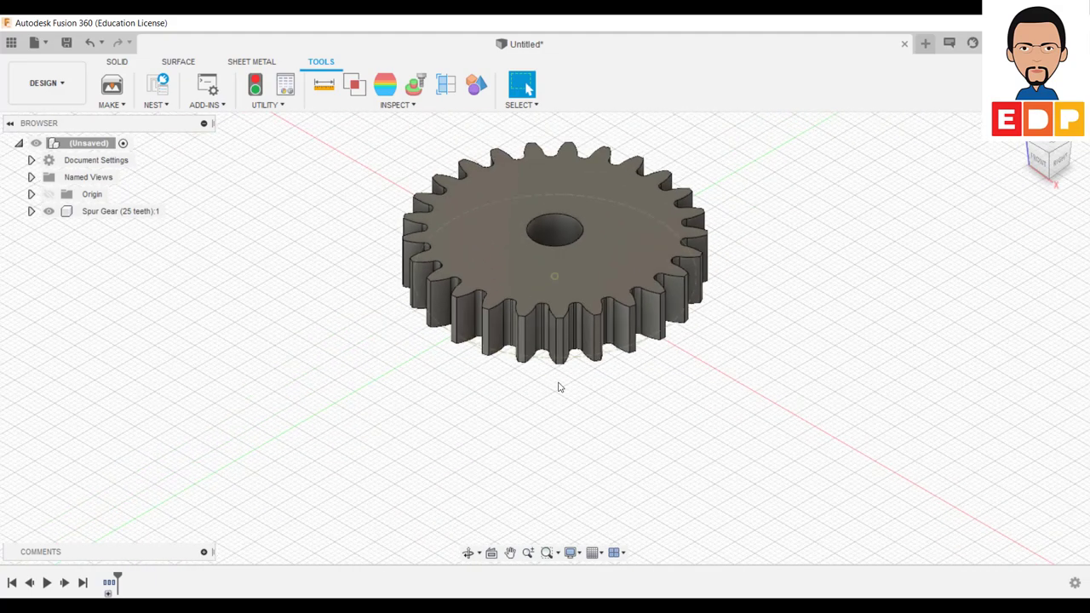
{"action": "middle_click_drag", "start_coordinate": [560, 388], "coordinate": [626, 492]}
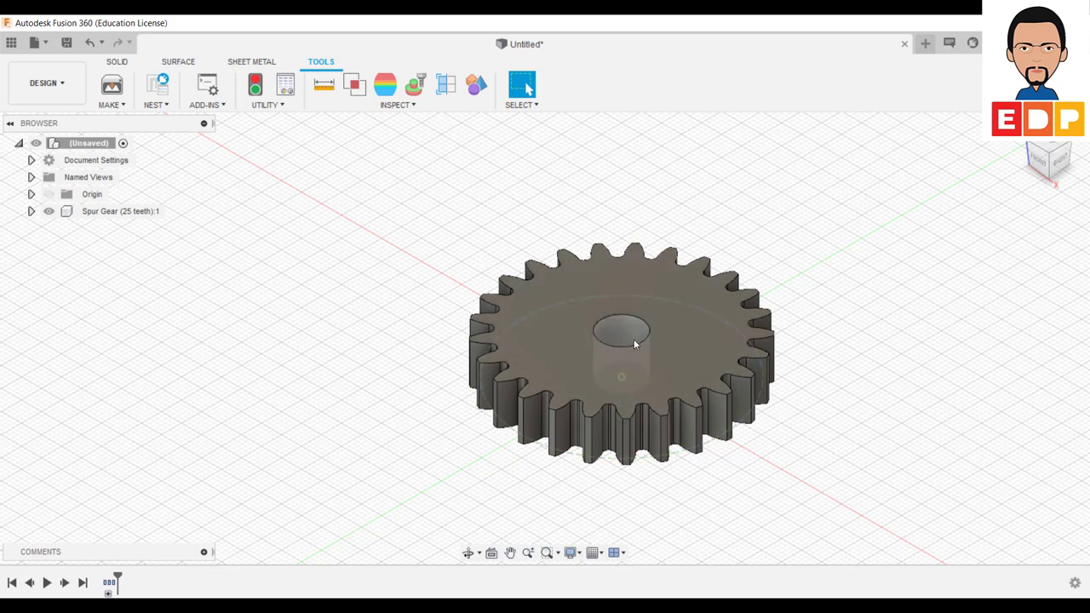
- Start a new sketch on the horizontal ground plane
{"action": "left_click", "coordinate": [118, 63]}
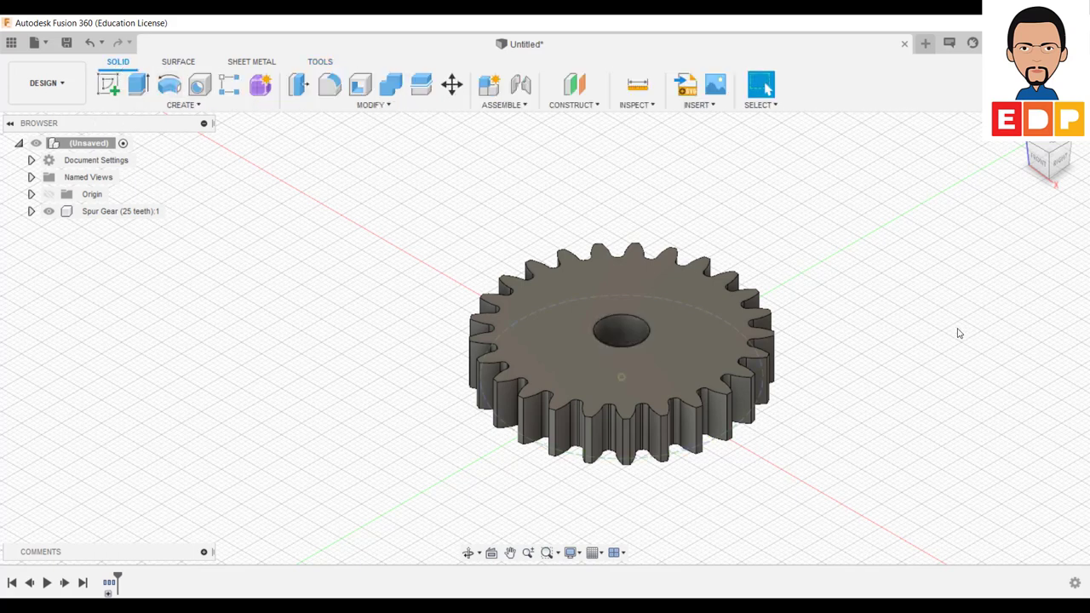
{"action": "left_click", "coordinate": [108, 86]}
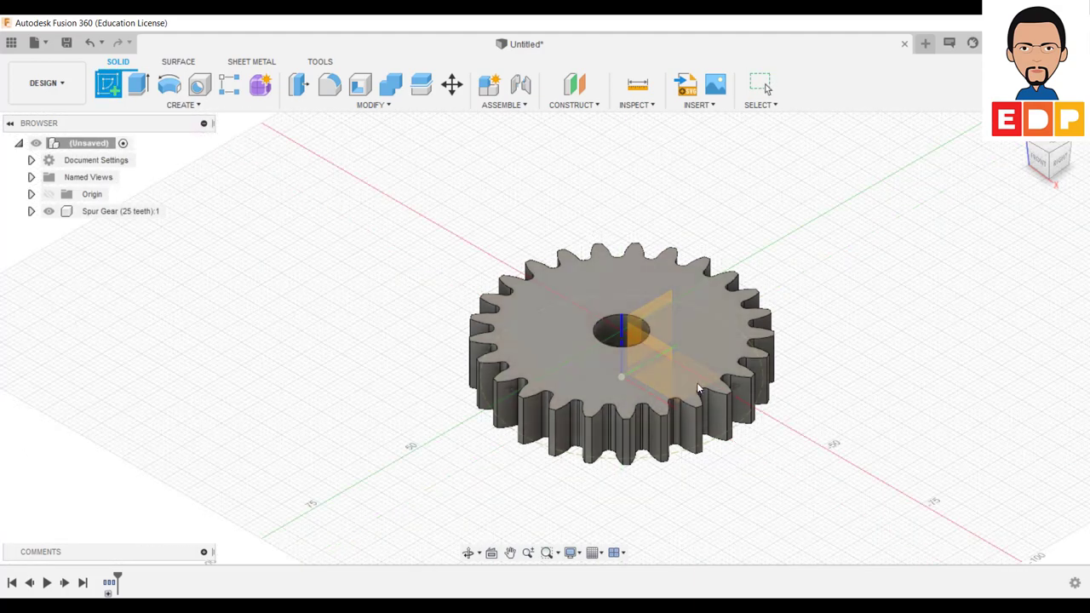
{"action": "scroll", "coordinate": [697, 385], "scroll_direction": "up", "scroll_amount": 3}
{"action": "scroll", "coordinate": [684, 377], "scroll_direction": "up", "scroll_amount": 2}
{"action": "scroll", "coordinate": [668, 363], "scroll_direction": "up", "scroll_amount": 3}
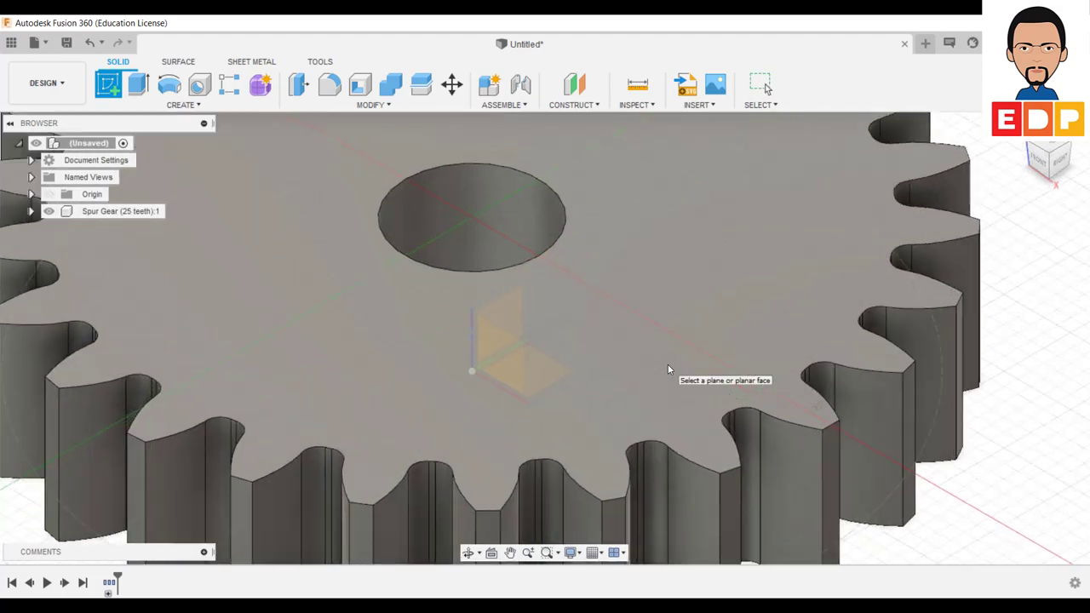
{"action": "scroll", "coordinate": [669, 368], "scroll_direction": "down", "scroll_amount": 3}
{"action": "scroll", "coordinate": [668, 369], "scroll_direction": "down", "scroll_amount": 3}
{"action": "scroll", "coordinate": [669, 368], "scroll_direction": "down", "scroll_amount": 2}
{"action": "scroll", "coordinate": [669, 369], "scroll_direction": "down", "scroll_amount": 1}
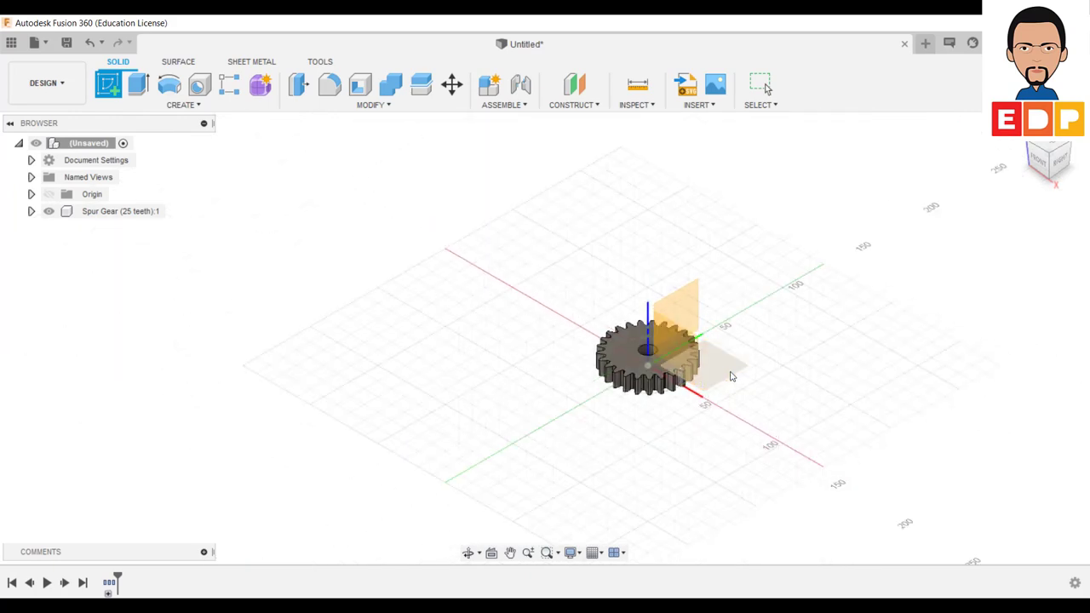
{"action": "left_click", "coordinate": [727, 375]}
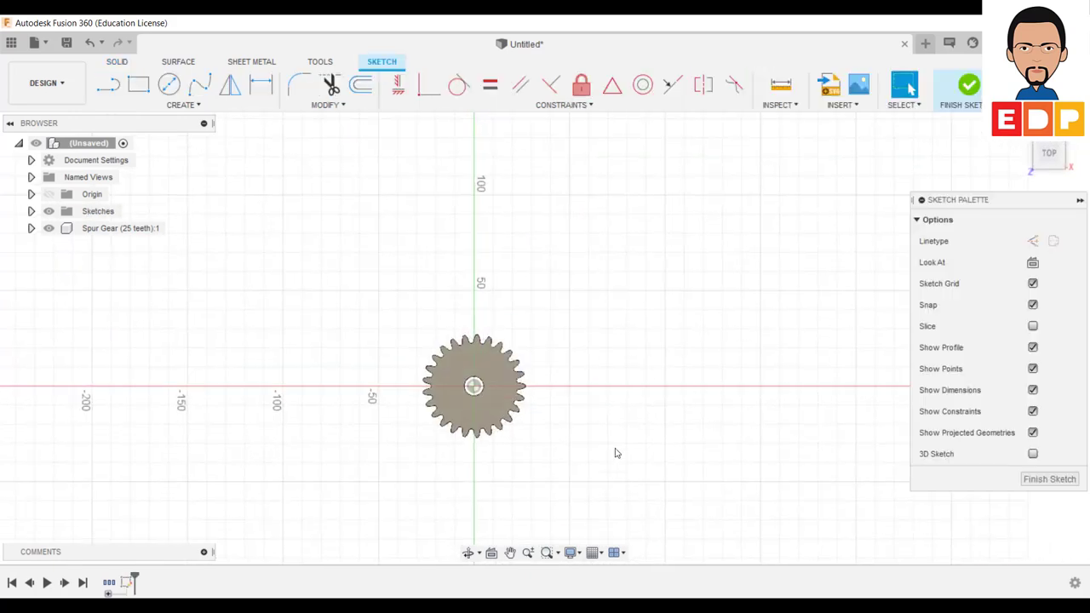
- Draw a 10 mm circle centred on the gear's centre hole
{"action": "left_click", "coordinate": [169, 85]}
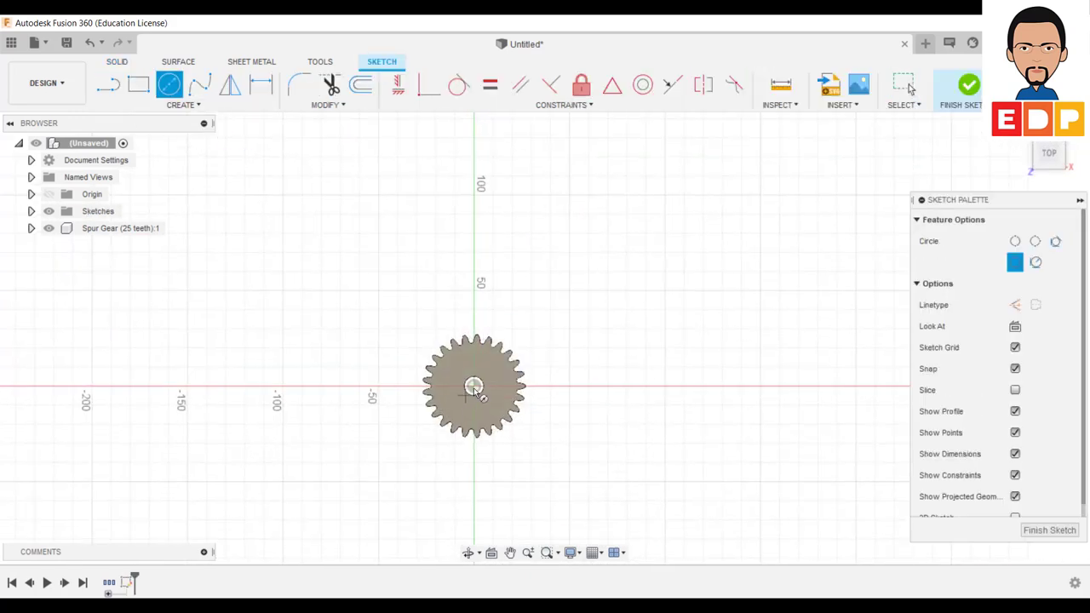
{"action": "scroll", "coordinate": [475, 388], "scroll_direction": "up", "scroll_amount": 3}
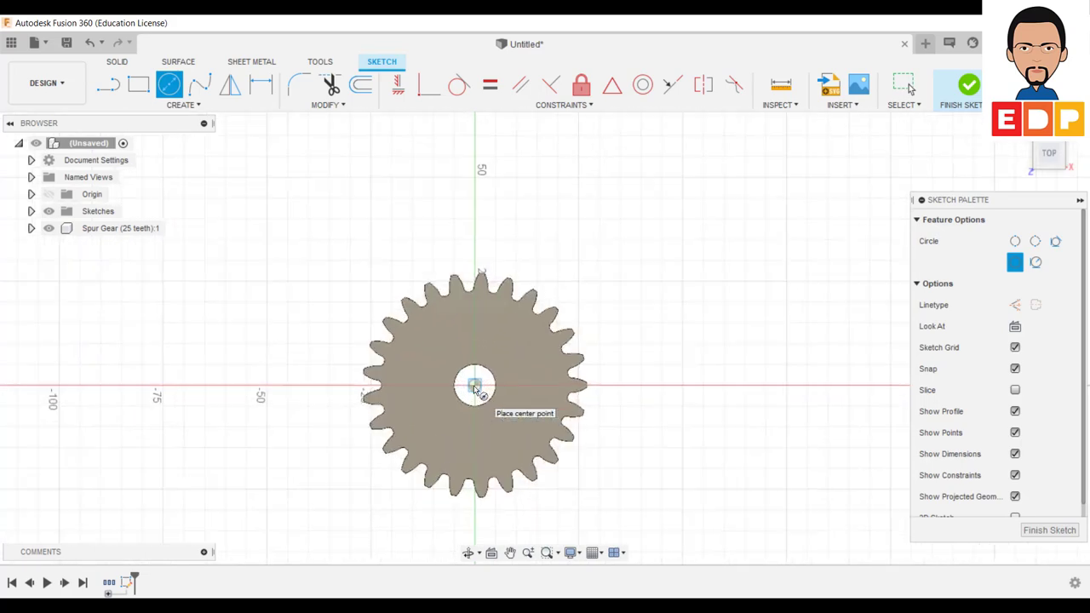
{"action": "scroll", "coordinate": [474, 387], "scroll_direction": "up", "scroll_amount": 2}
{"action": "left_click", "coordinate": [474, 386]}
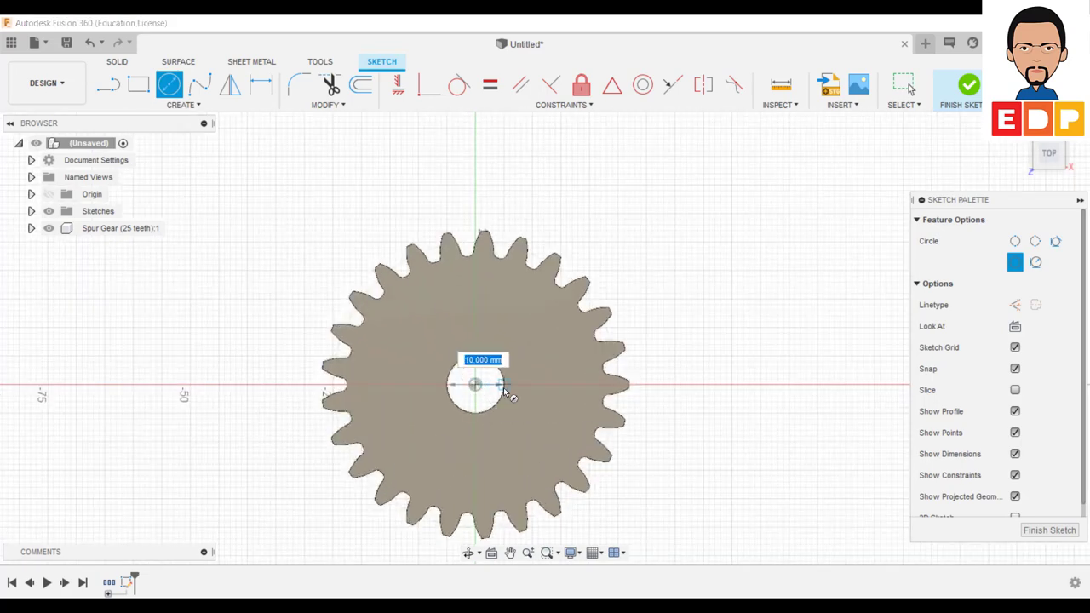
{"action": "left_click", "coordinate": [505, 391]}
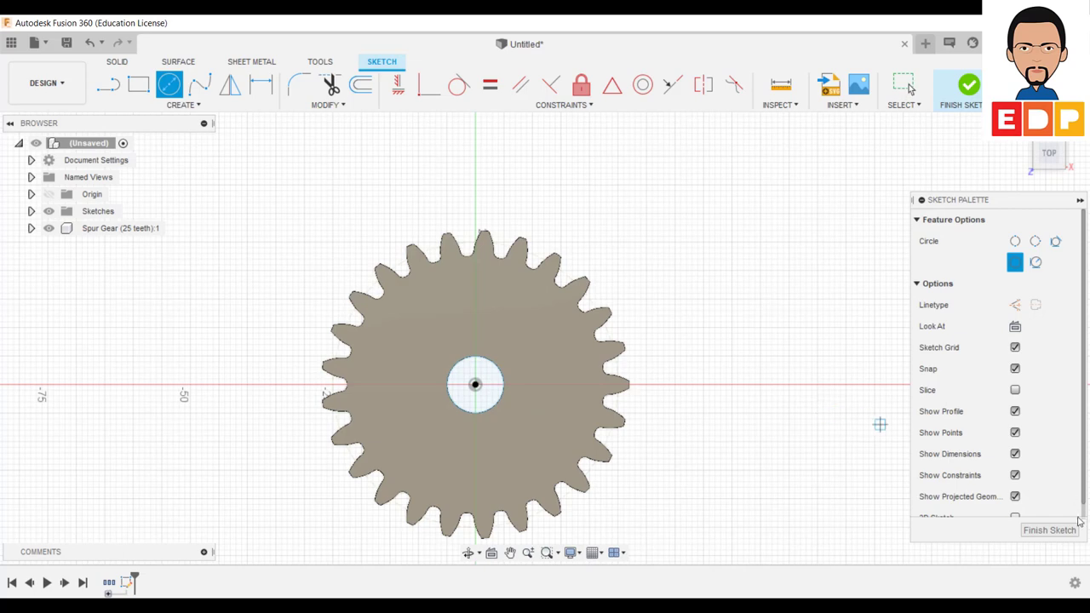
- Add a diameter dimension to the centre circle and finish the sketch
{"action": "left_click", "coordinate": [257, 89]}
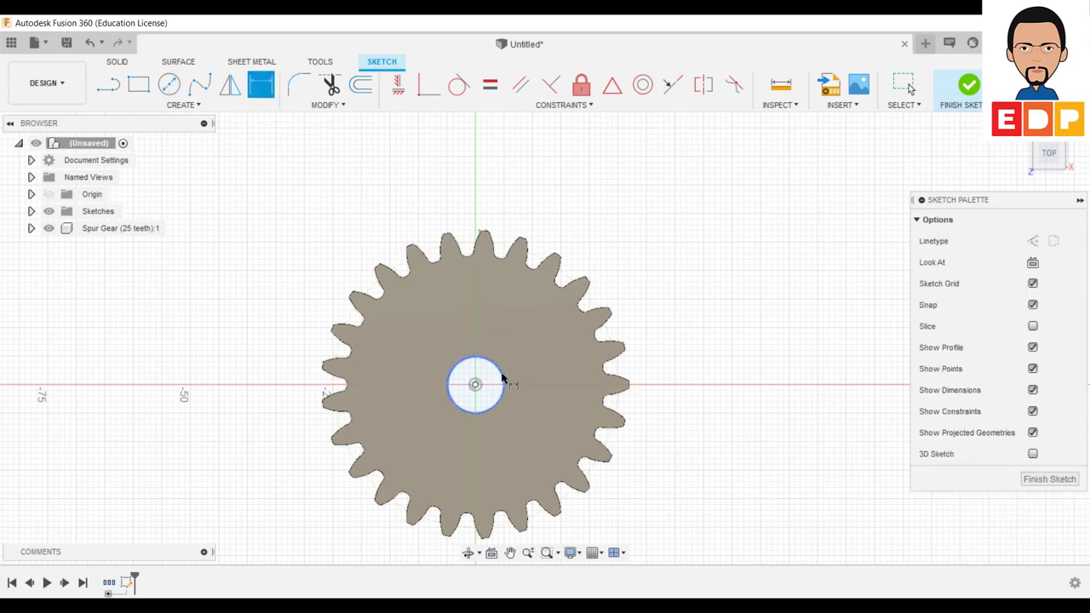
{"action": "left_click", "coordinate": [502, 379]}
{"action": "left_click", "coordinate": [673, 283]}
{"action": "key", "text": "Return"}
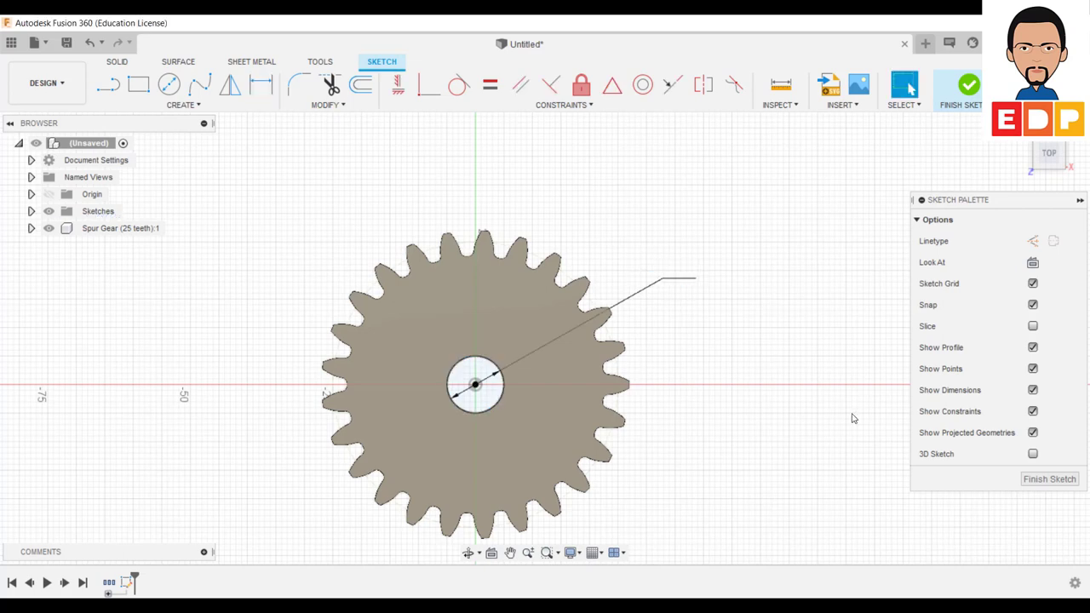
{"action": "left_click", "coordinate": [1050, 479]}
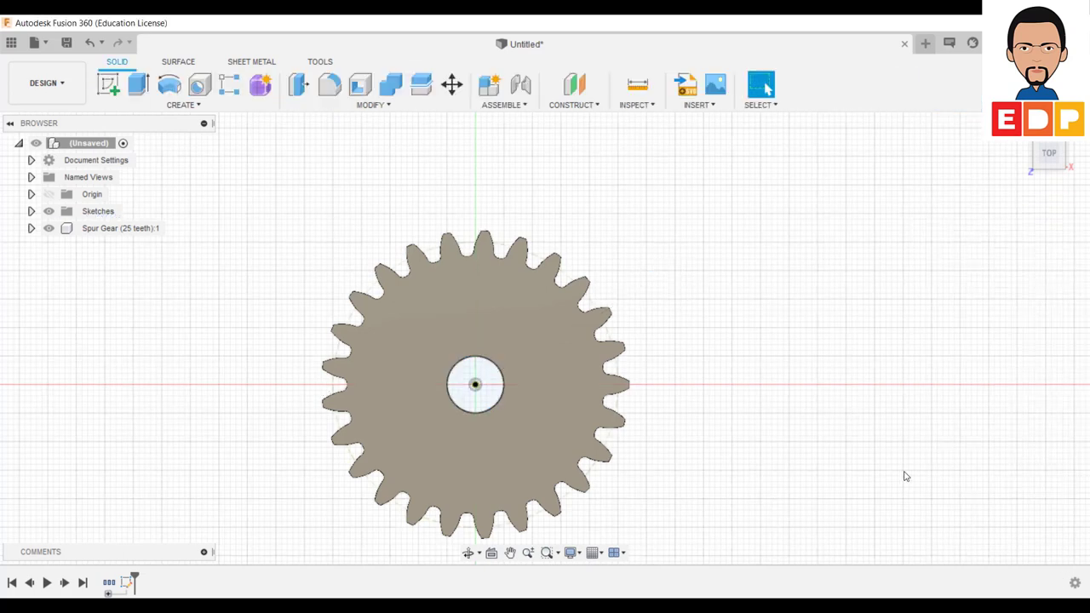
- Extrude the centre circle two-sided, 40 mm and 50 mm, joined into a shaft
{"action": "left_click", "coordinate": [1064, 145]}
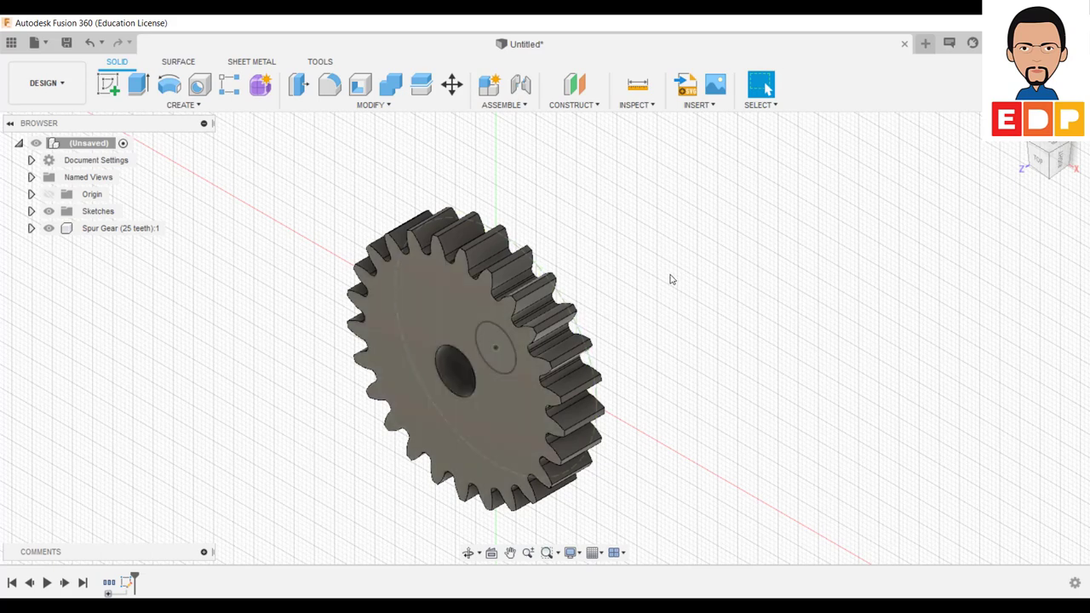
{"action": "left_click", "coordinate": [140, 94]}
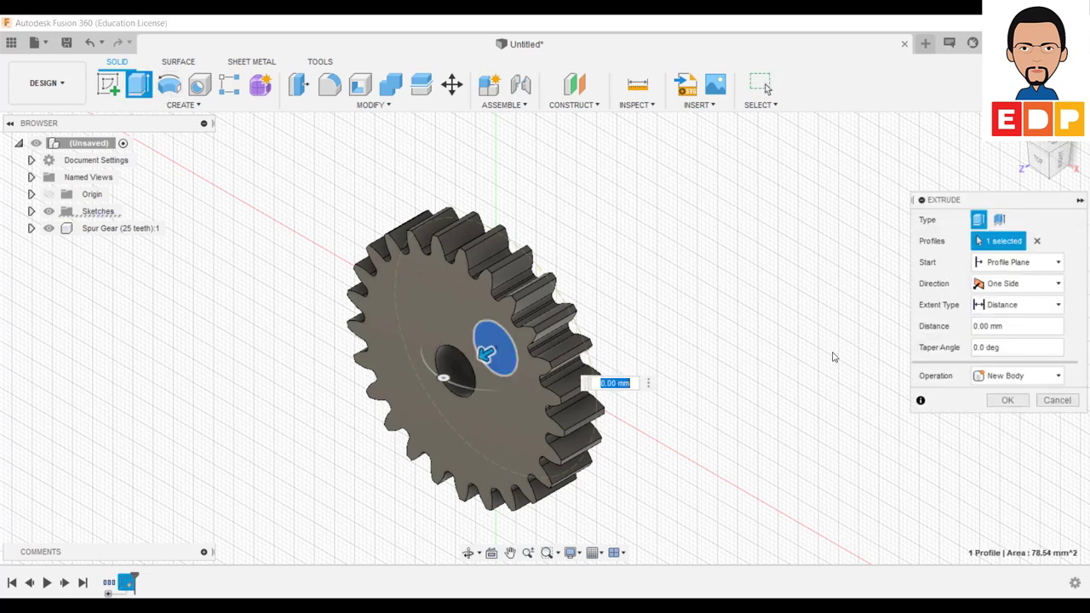
{"action": "left_click", "coordinate": [1032, 293]}
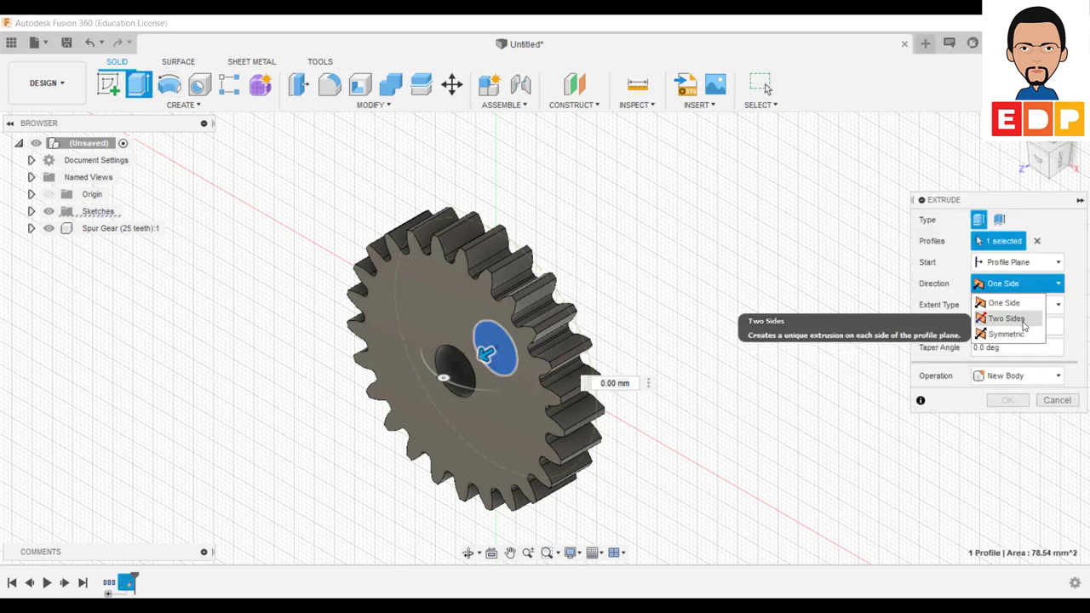
{"action": "left_click", "coordinate": [1024, 320]}
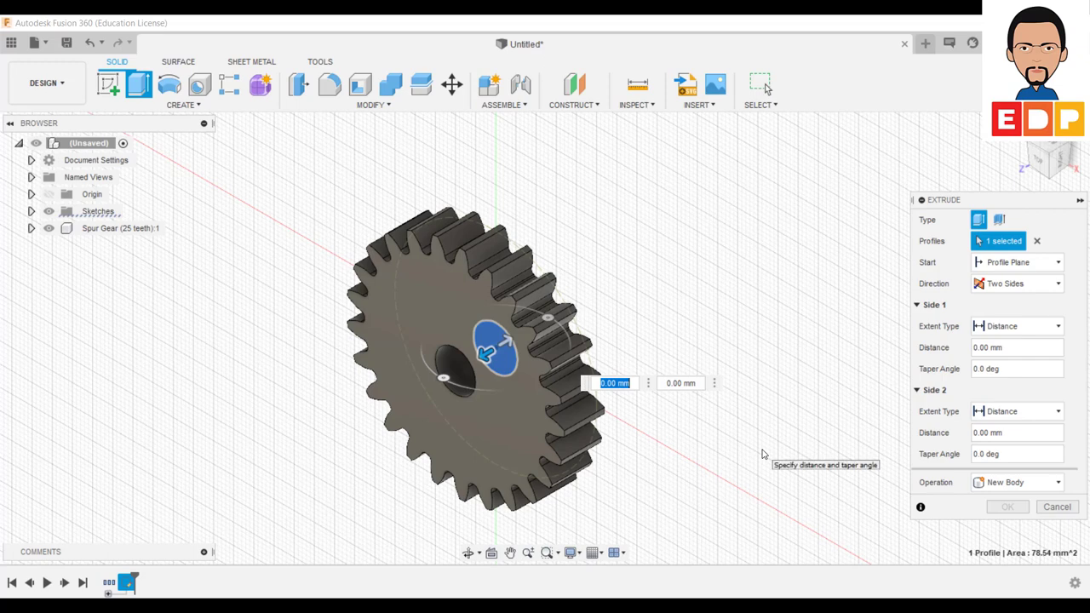
{"action": "type", "text": "40"}
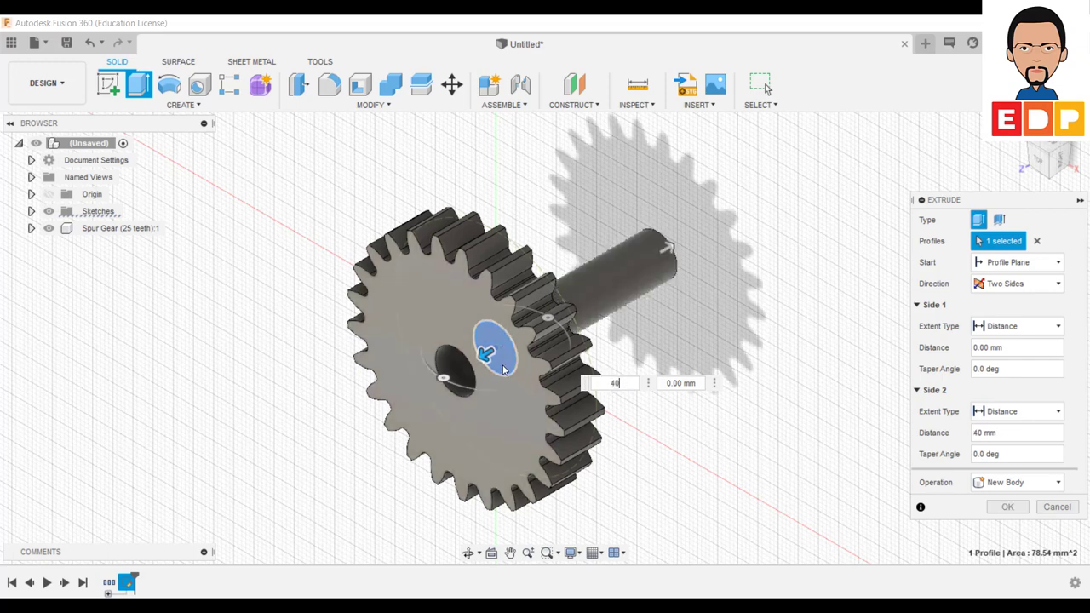
{"action": "left_click", "coordinate": [682, 384]}
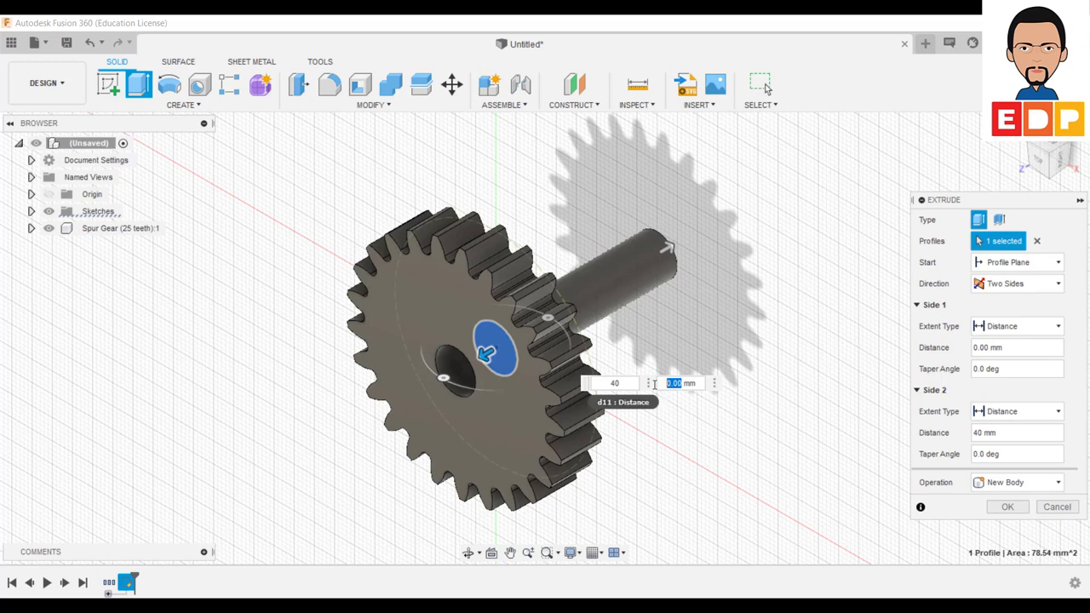
{"action": "type", "text": "50"}
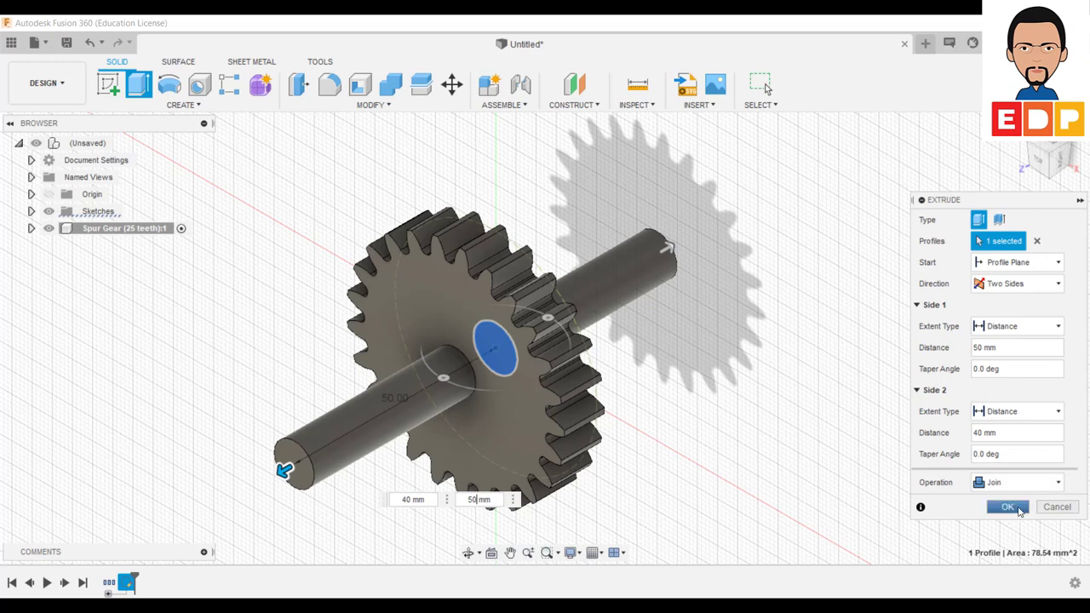
{"action": "left_click", "coordinate": [1010, 507]}
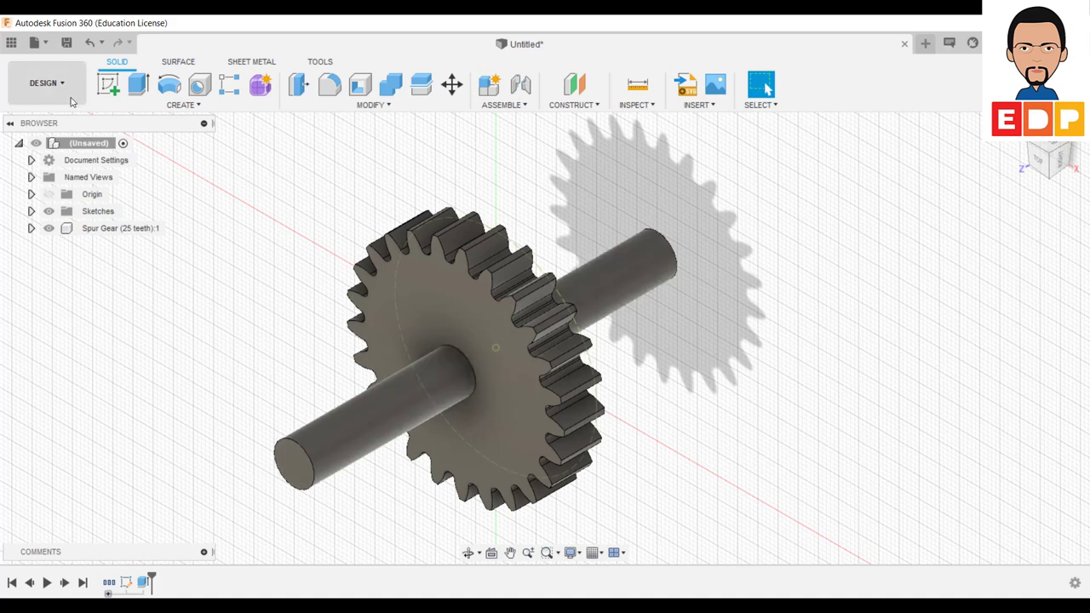
- Start a sketch on the shaft end face and draw a circle at its origin
{"action": "left_click", "coordinate": [108, 84]}
{"action": "left_click", "coordinate": [297, 477]}
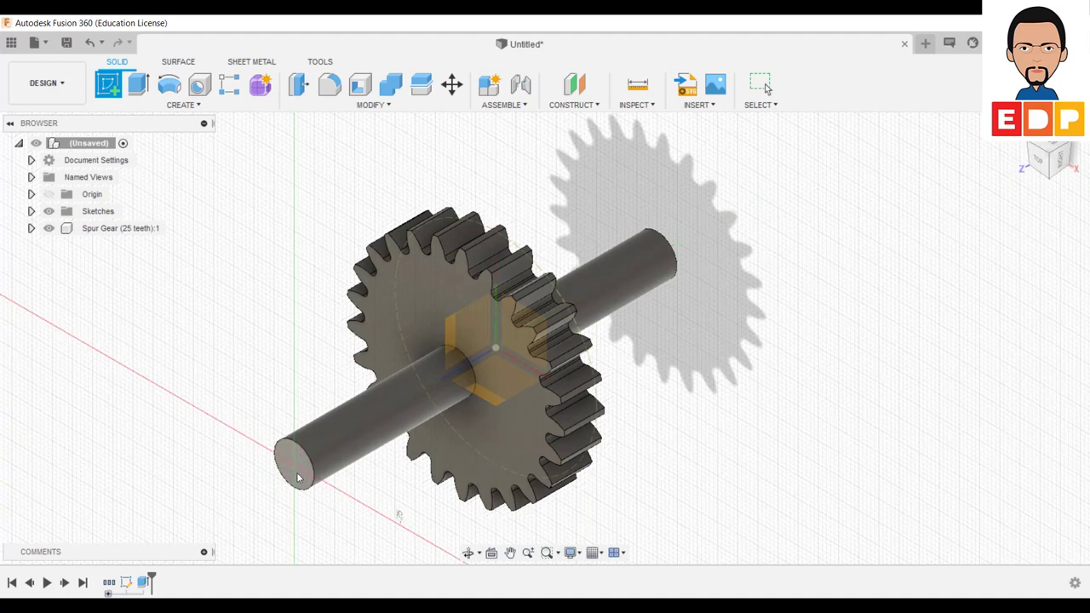
{"action": "left_click", "coordinate": [302, 483]}
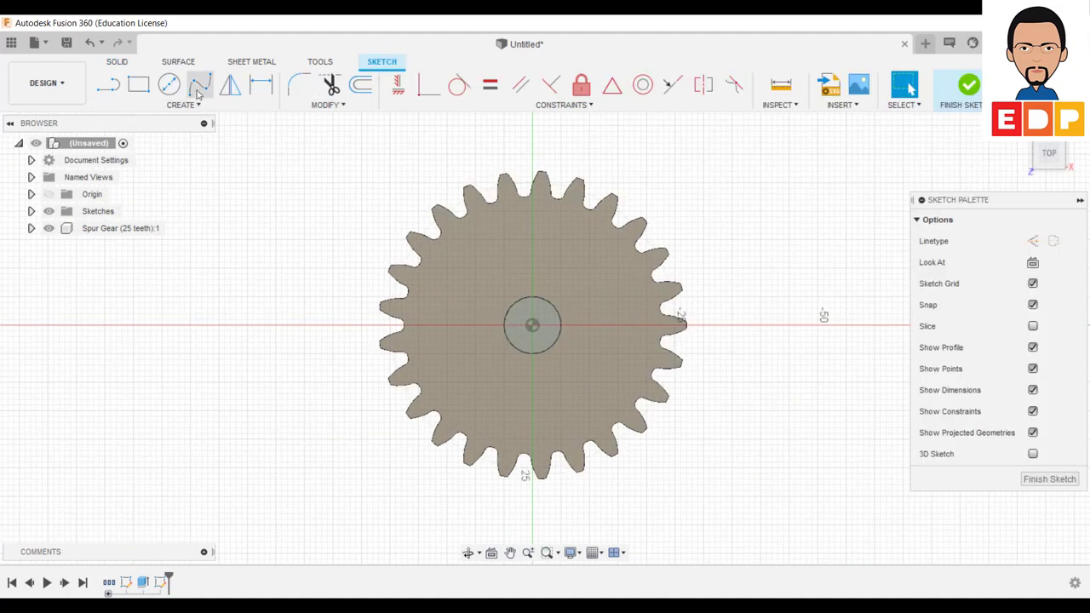
{"action": "left_click", "coordinate": [170, 86]}
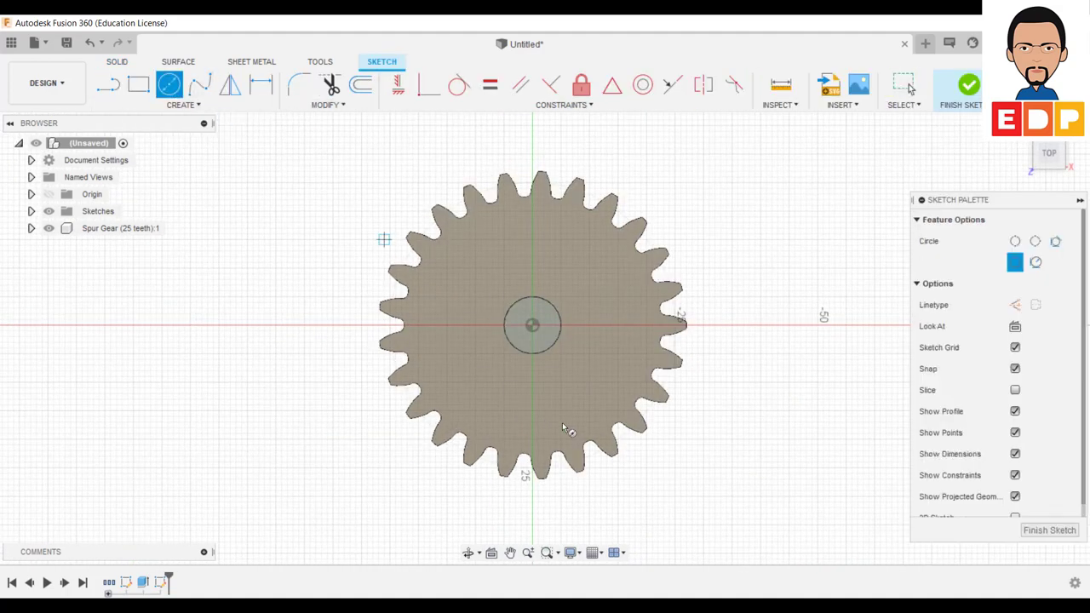
{"action": "left_click", "coordinate": [531, 325]}
{"action": "key", "text": "Return"}
- Dimension the circle at Ø8 mm and finish the sketch
{"action": "key", "text": "Escape"}
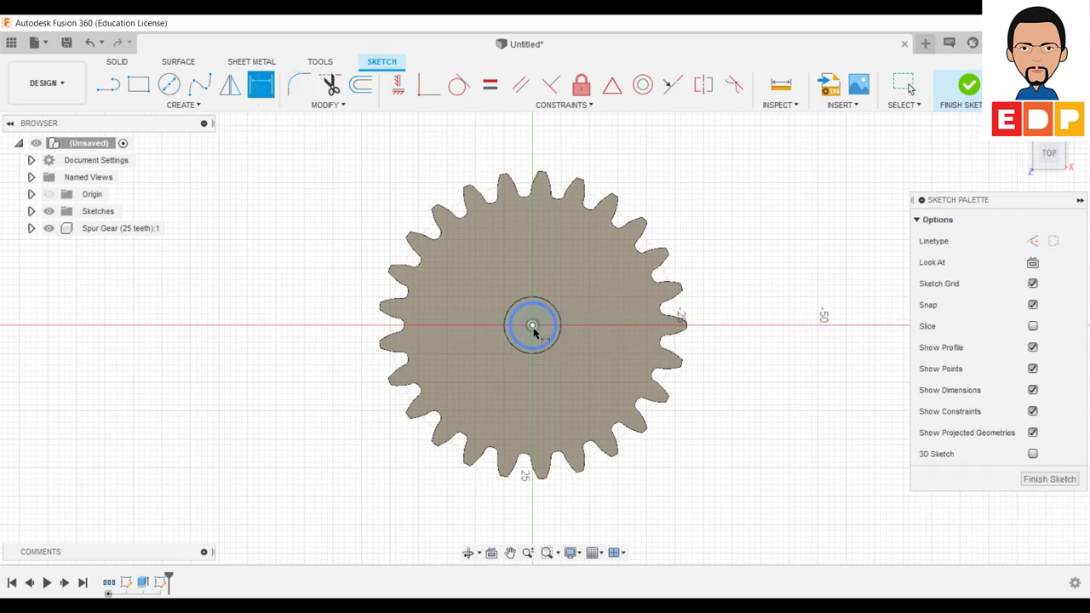
{"action": "left_click", "coordinate": [552, 345]}
{"action": "key", "text": "d"}
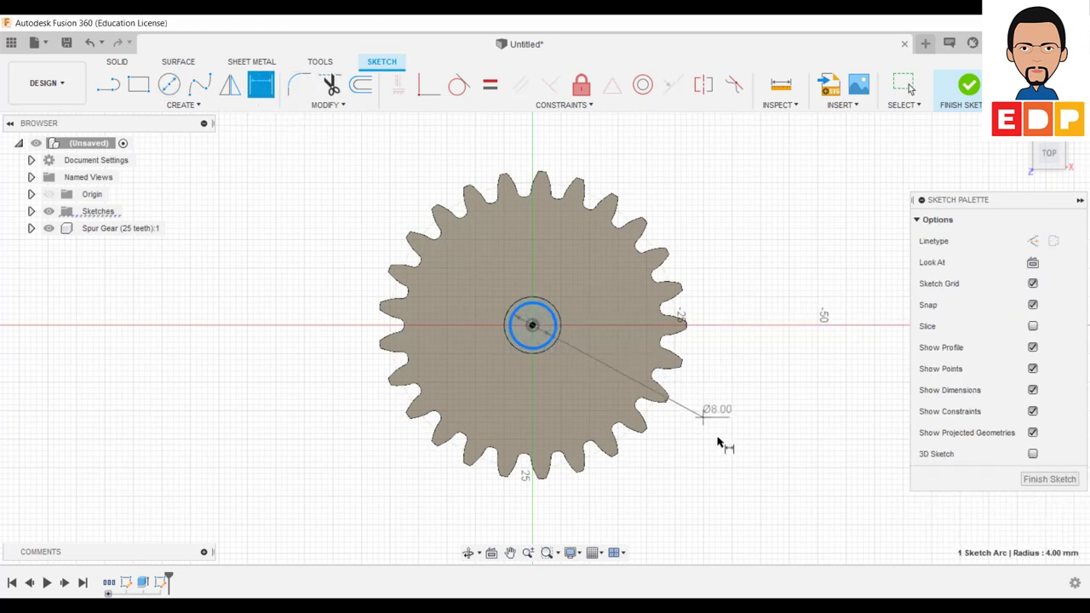
{"action": "left_click", "coordinate": [718, 444]}
{"action": "key", "text": "Return"}
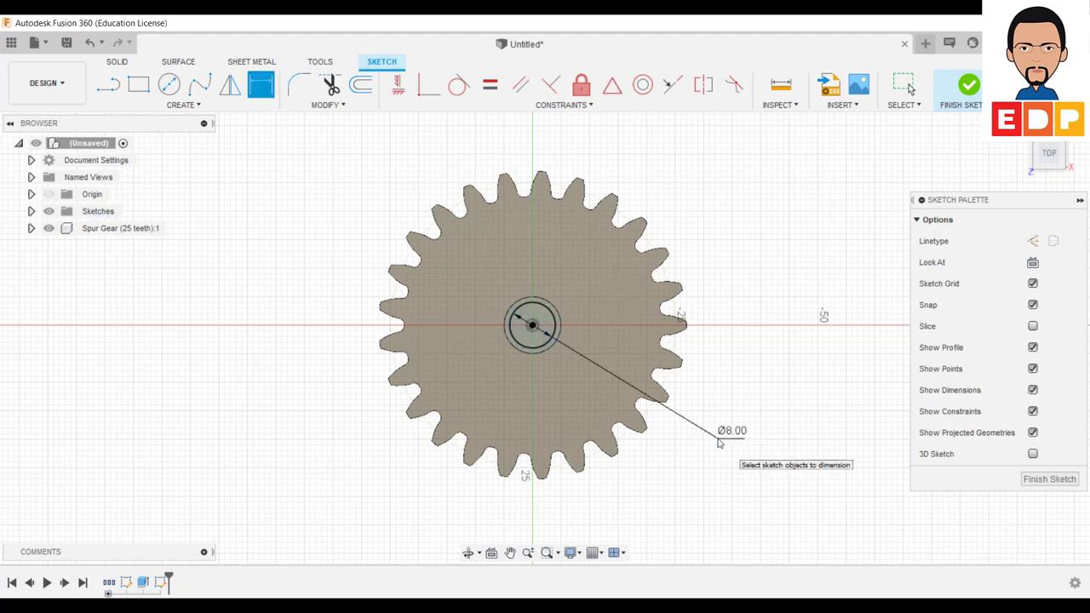
{"action": "left_click", "coordinate": [1048, 480]}
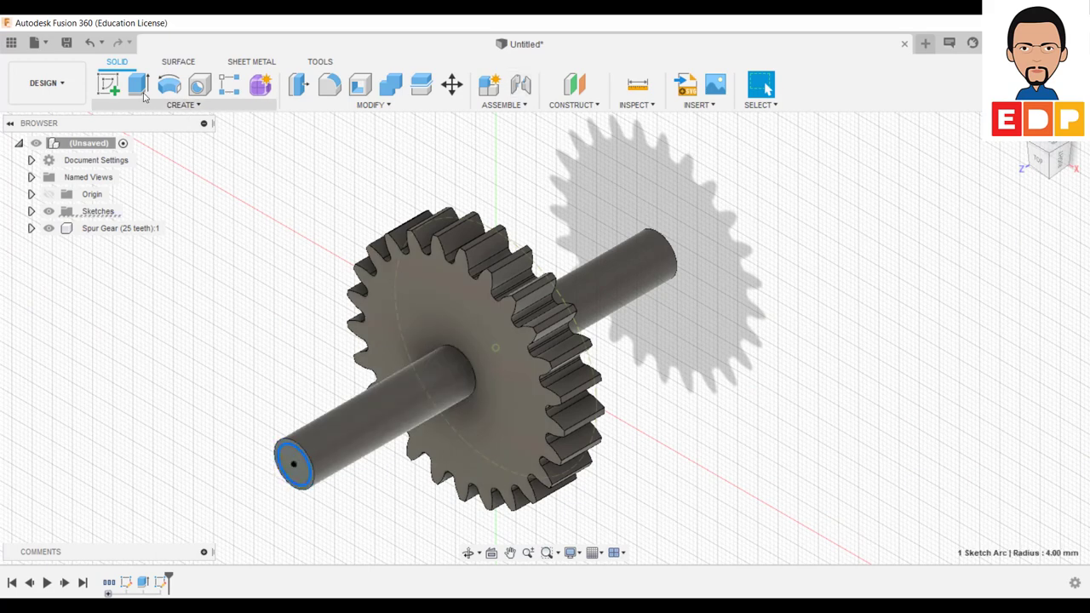
- Extrude the 8 mm end circle 10 mm, joined to the shaft
{"action": "key", "text": "e"}
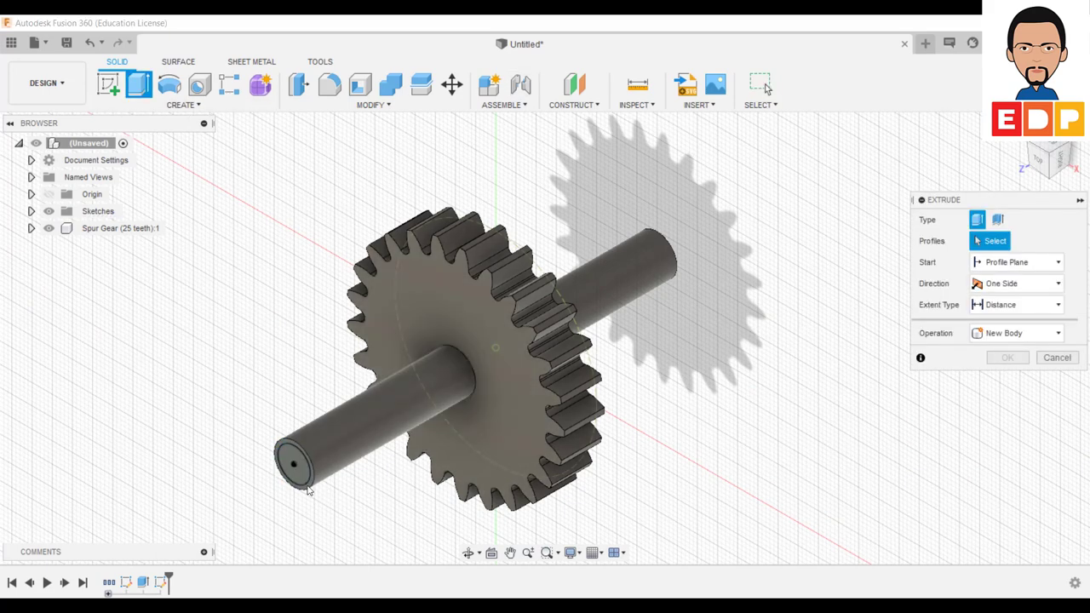
{"action": "left_click", "coordinate": [298, 472]}
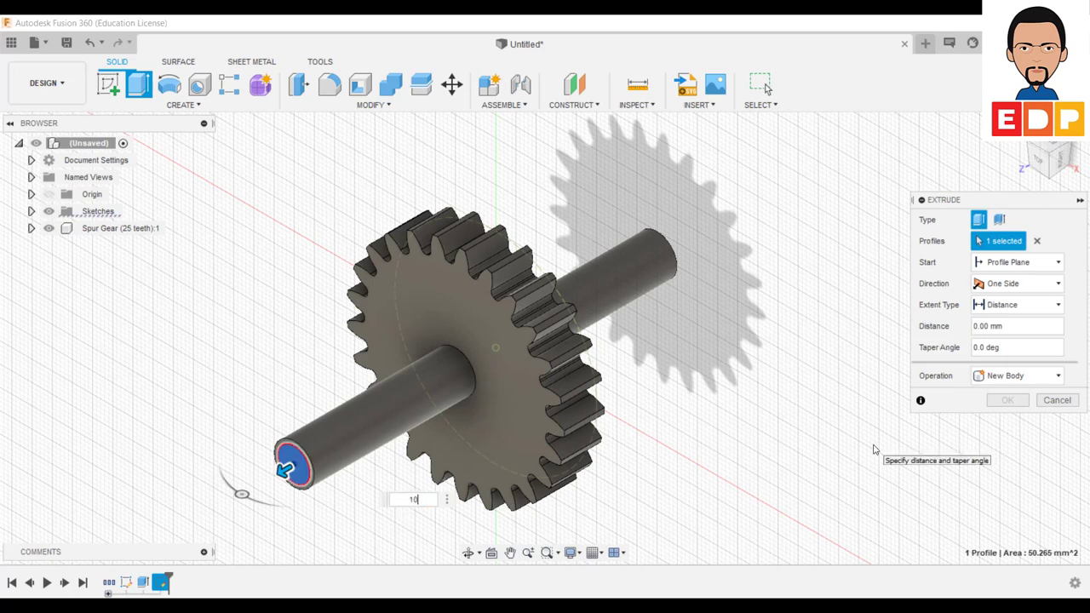
{"action": "type", "text": "10"}
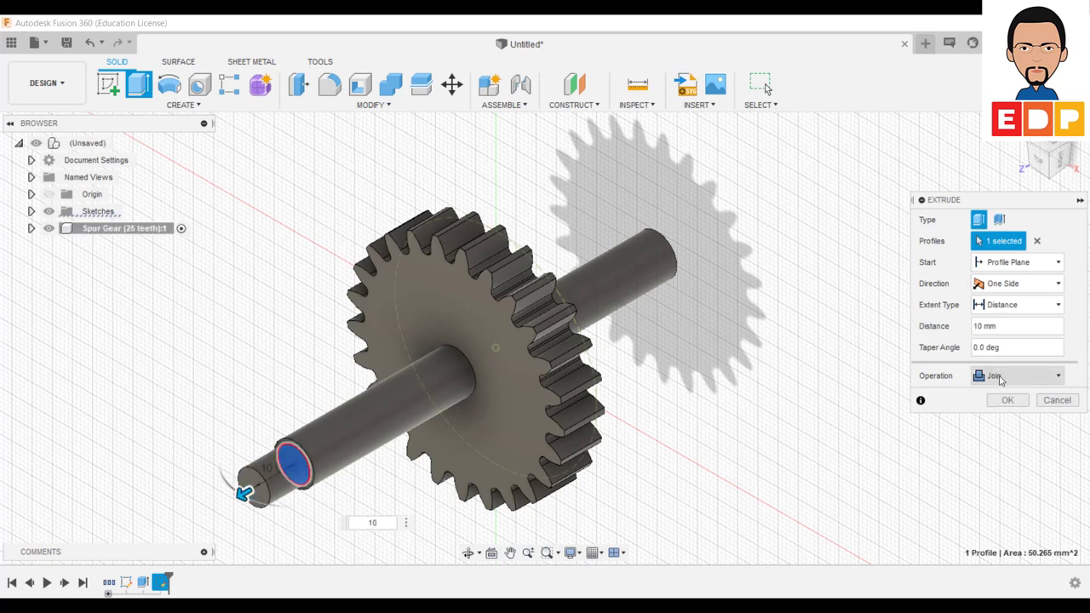
{"action": "left_click", "coordinate": [1008, 400]}
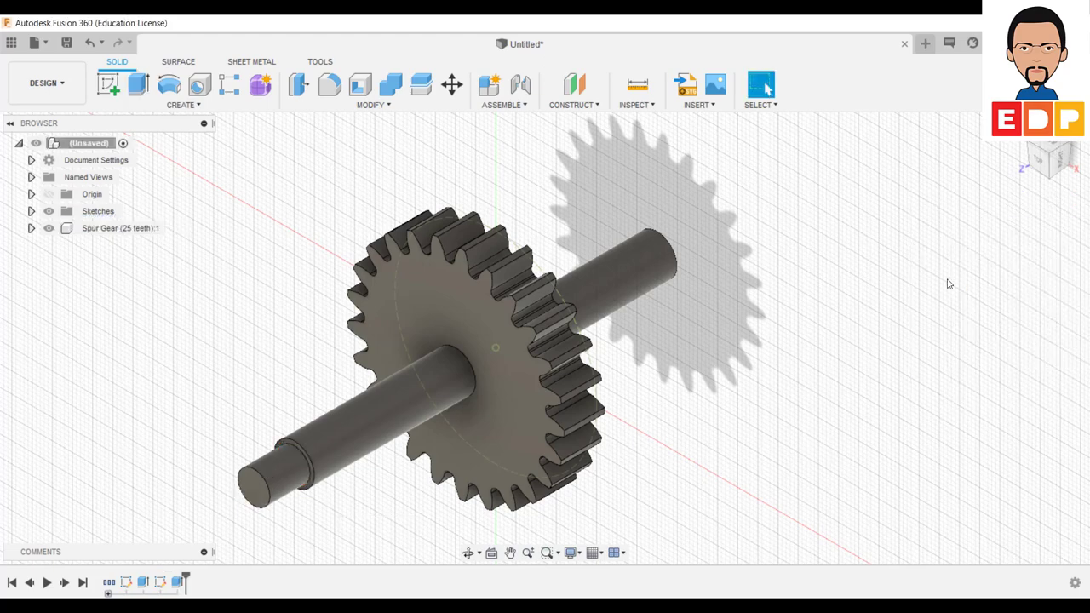
{"action": "left_click", "coordinate": [1076, 177]}
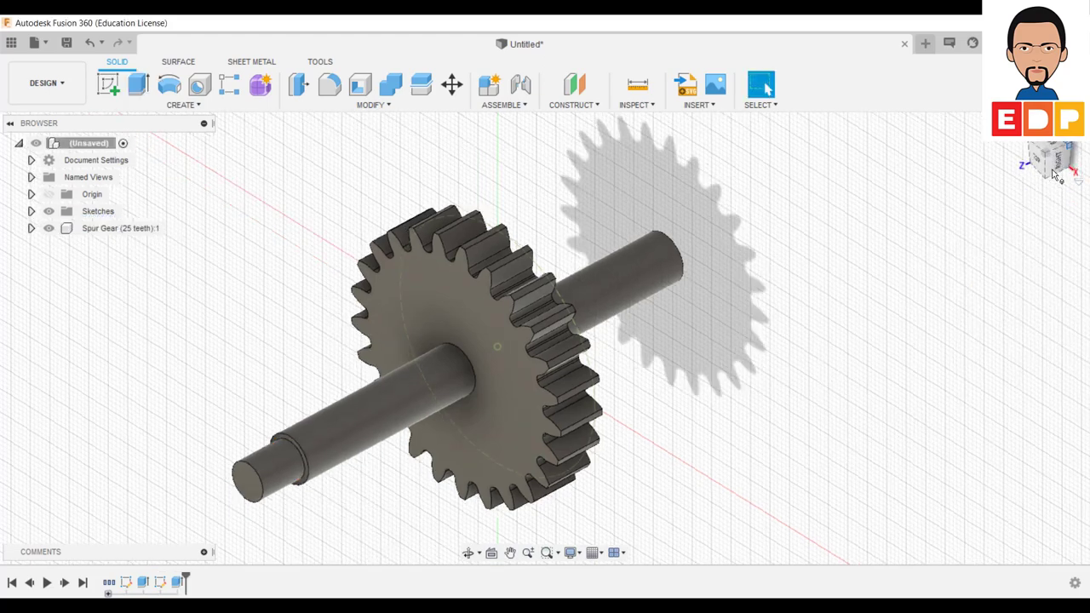
- Sketch a circle centred on the shaft's opposite end face
{"action": "left_click", "coordinate": [756, 438]}
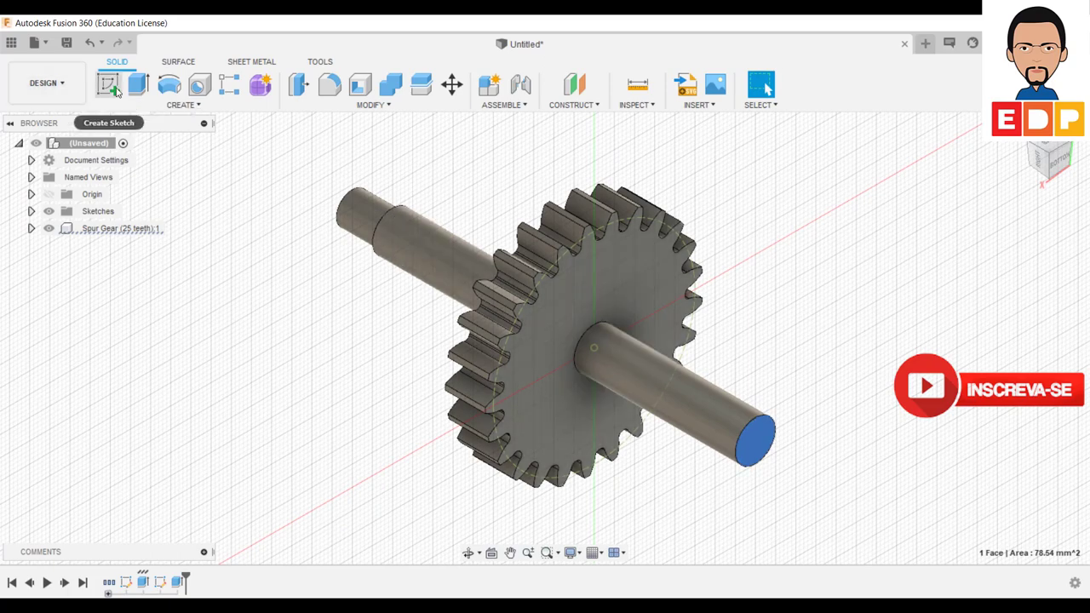
{"action": "left_click", "coordinate": [108, 83]}
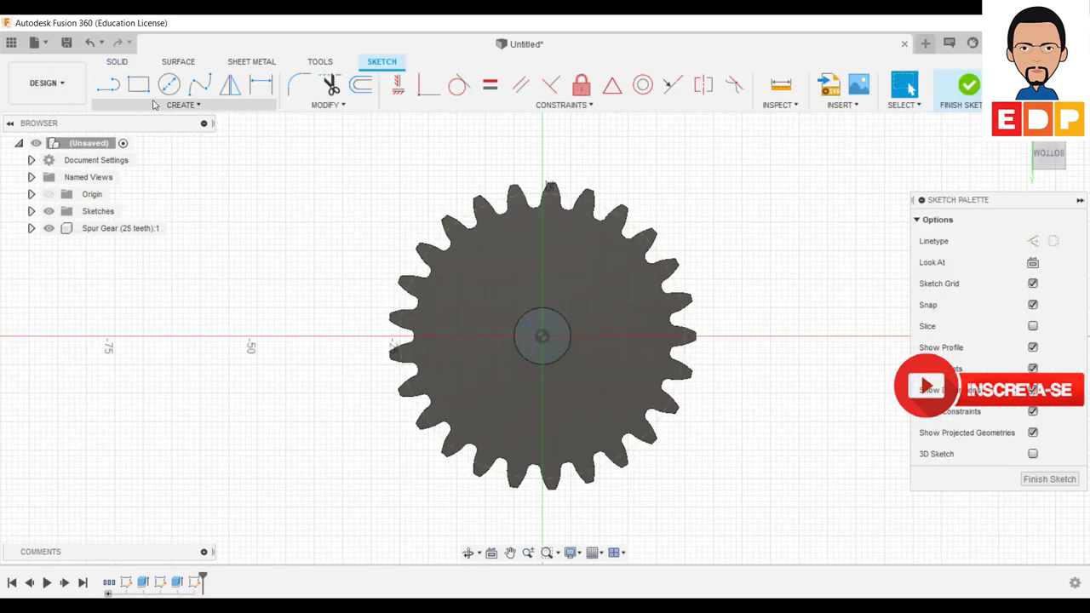
{"action": "left_click", "coordinate": [170, 88]}
{"action": "left_click", "coordinate": [542, 335]}
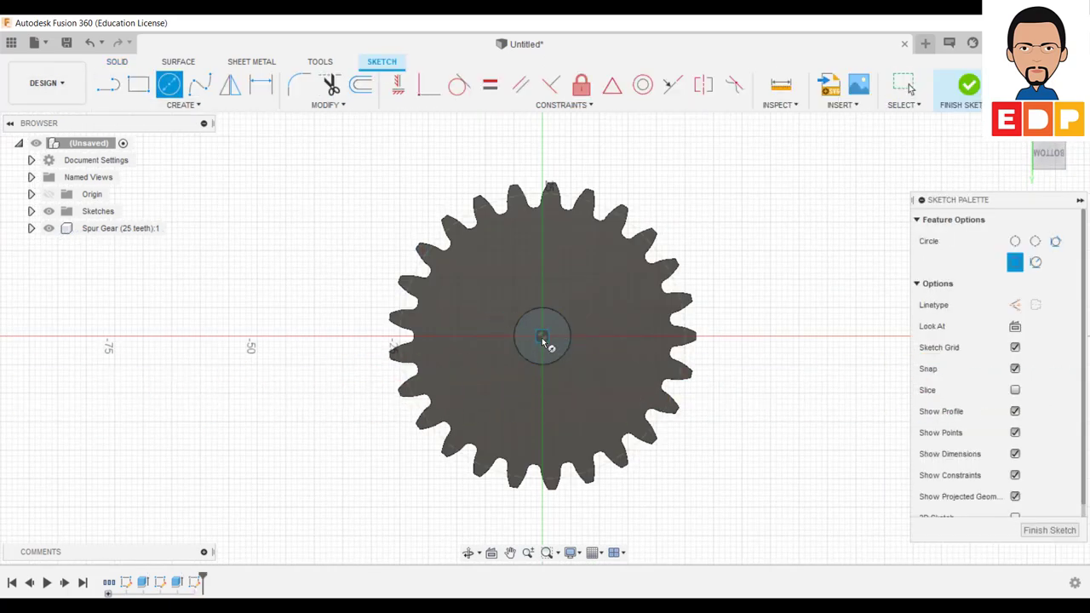
{"action": "left_click", "coordinate": [561, 332]}
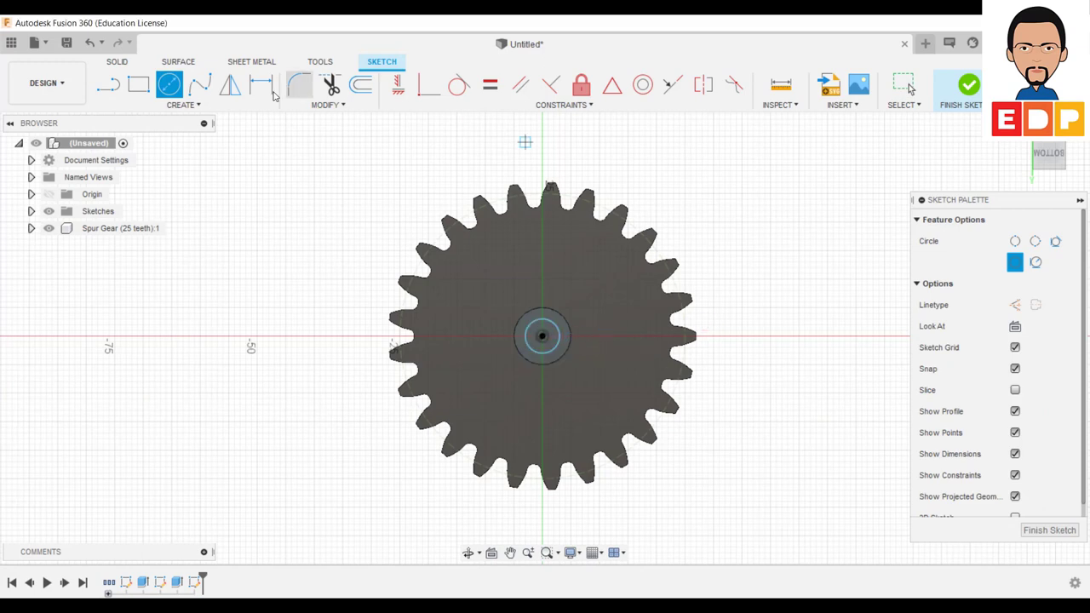
- Dimension the circle to 8 mm diameter and finish the sketch
{"action": "key", "text": "d"}
{"action": "left_click", "coordinate": [560, 352]}
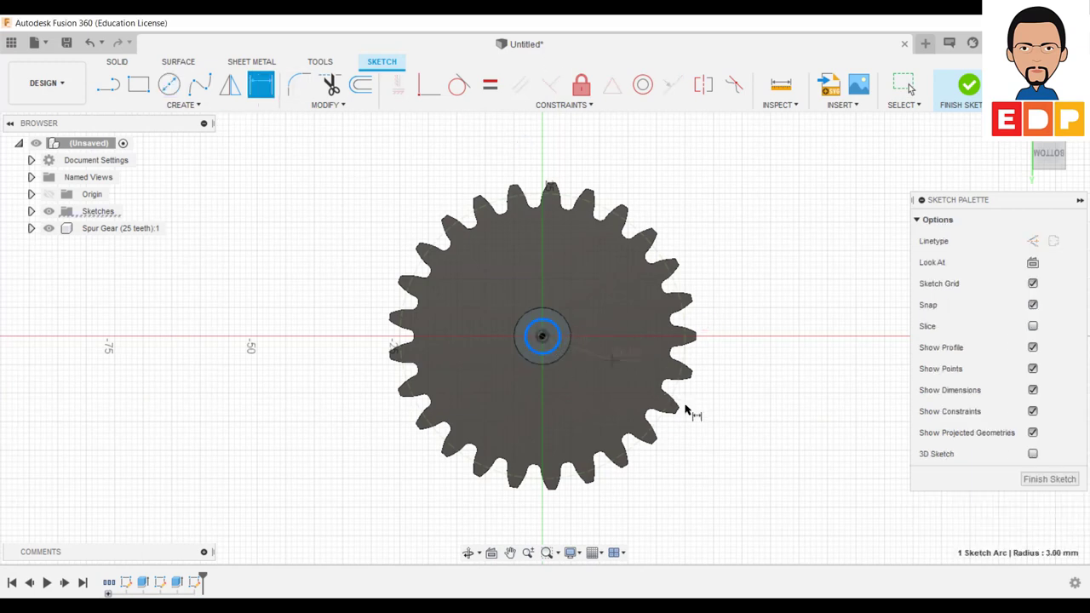
{"action": "left_click", "coordinate": [716, 410]}
{"action": "type", "text": "8"}
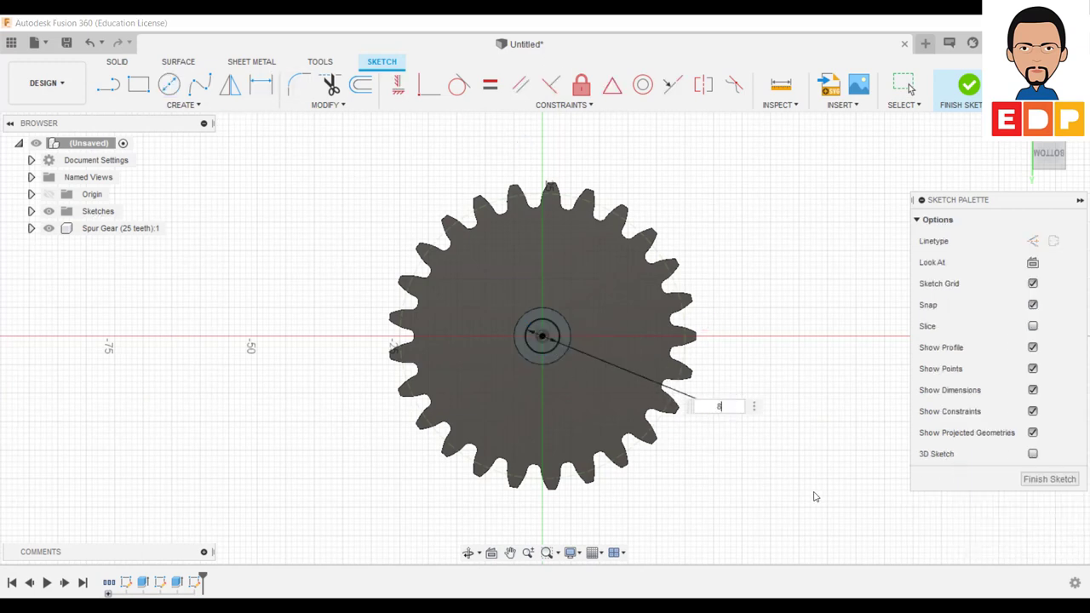
{"action": "key", "text": "Return"}
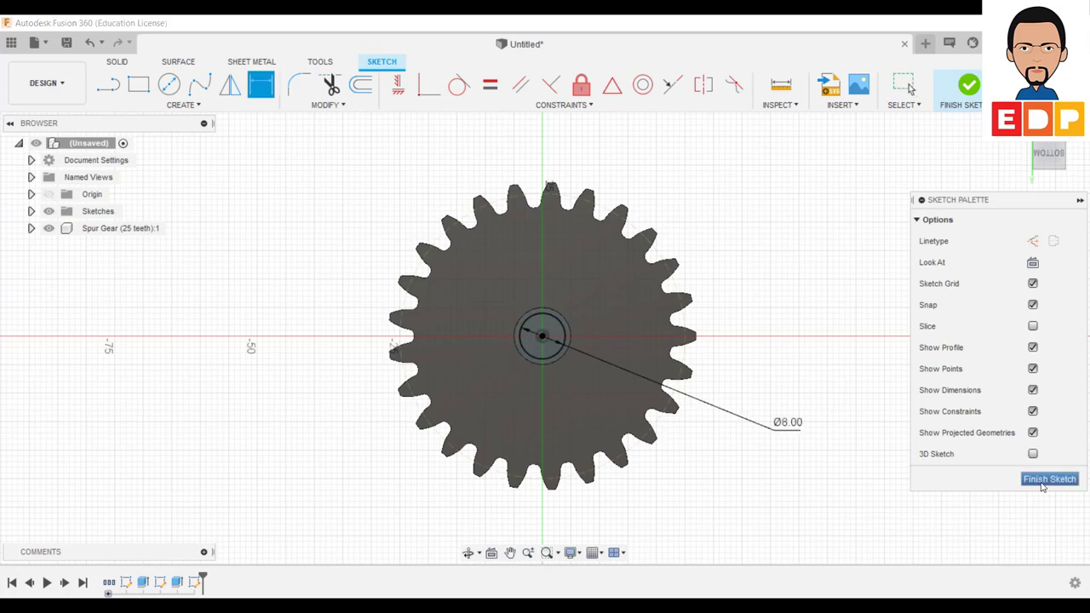
{"action": "left_click", "coordinate": [1047, 479]}
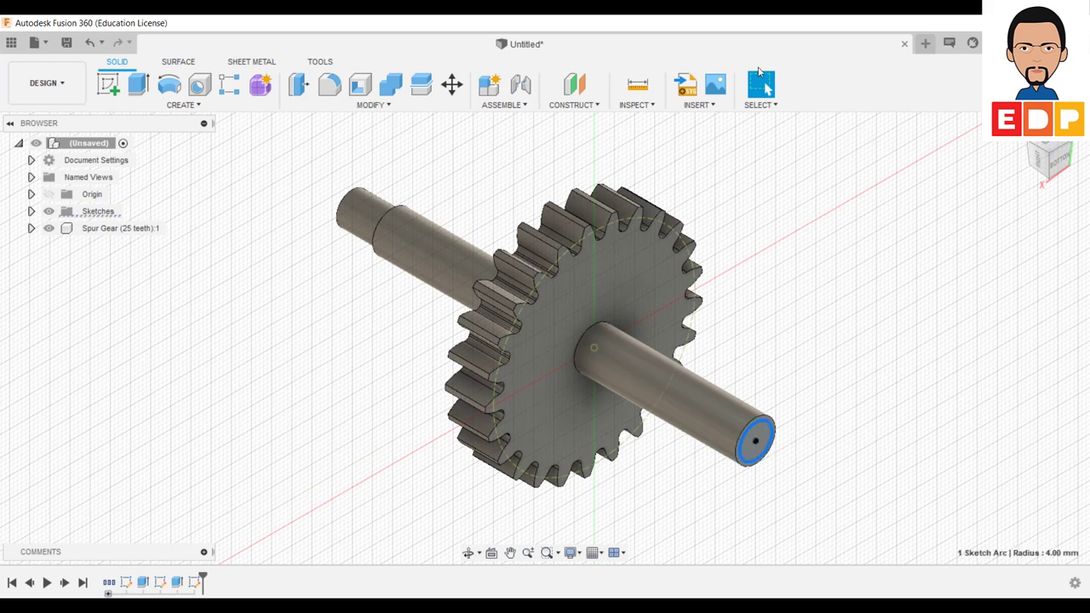
- Extrude the opposite end's 8 mm circle 10 mm, joined to the shaft
{"action": "left_click", "coordinate": [141, 85]}
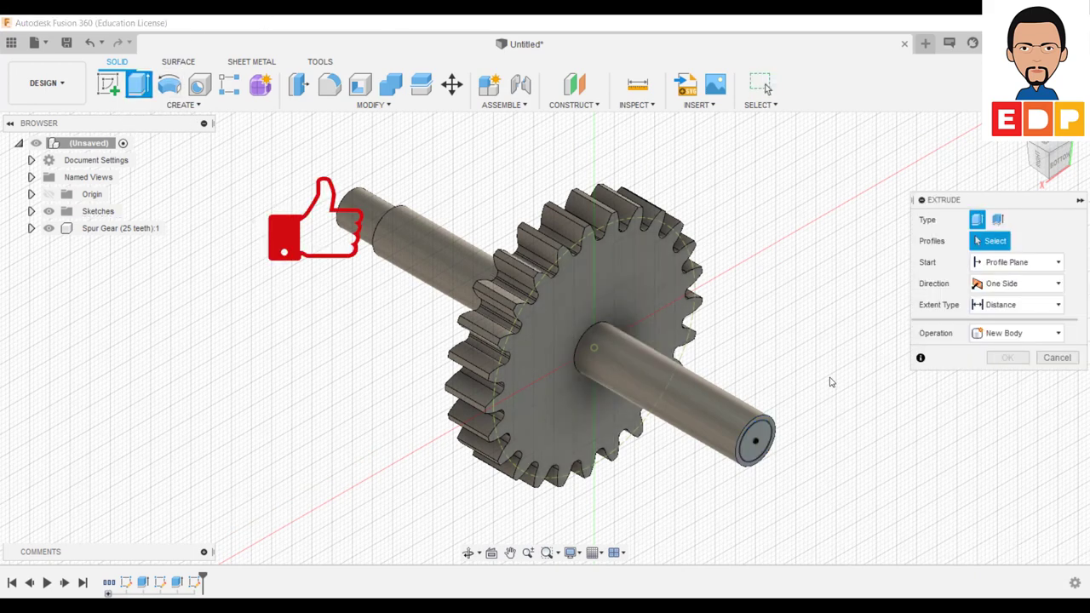
{"action": "left_click", "coordinate": [762, 451]}
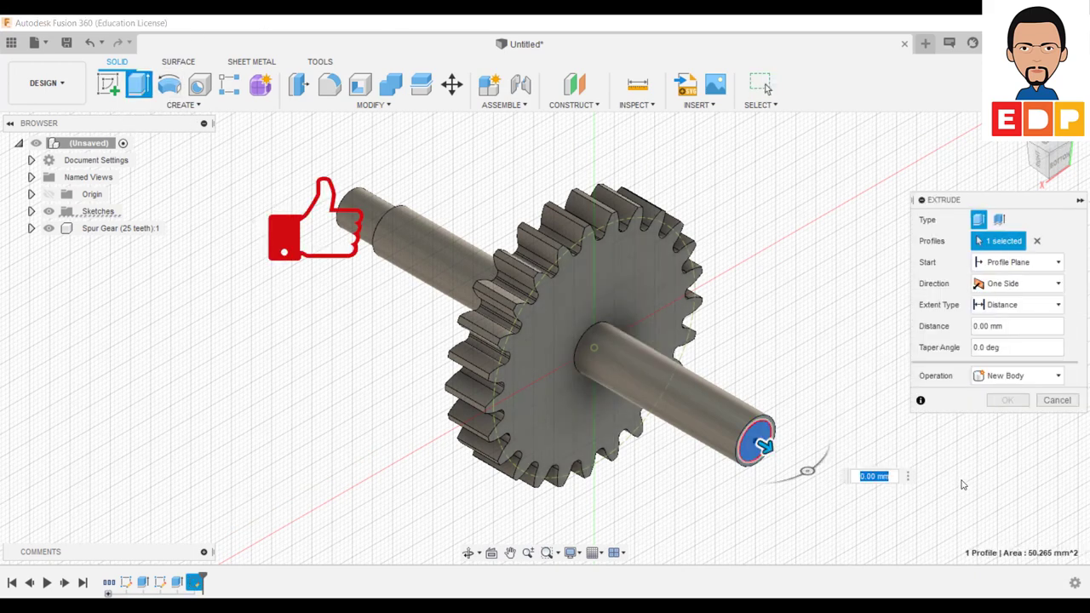
{"action": "type", "text": "10"}
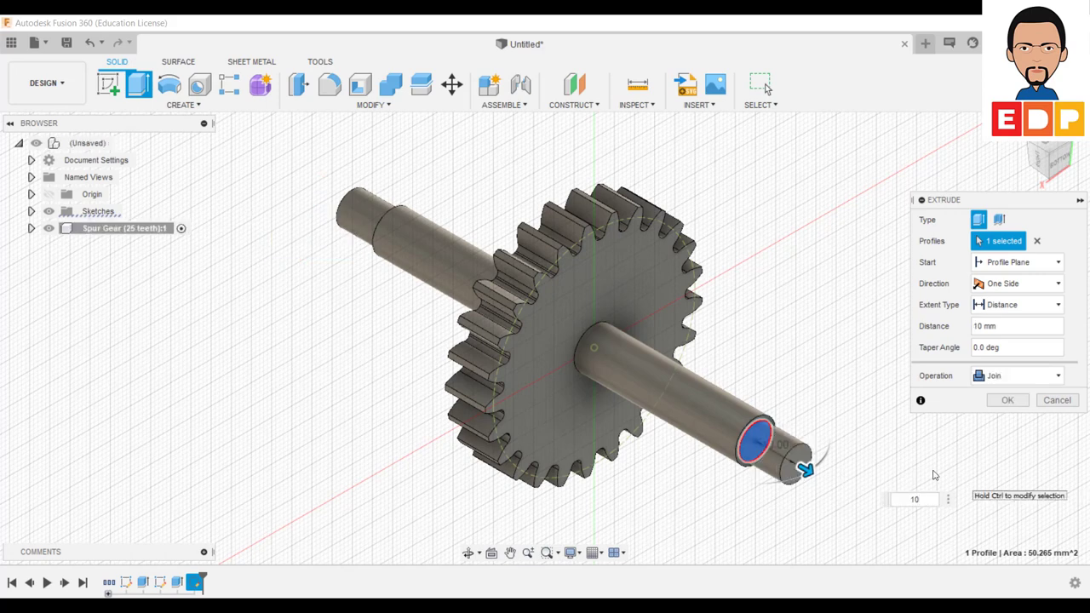
{"action": "left_click", "coordinate": [1008, 400]}
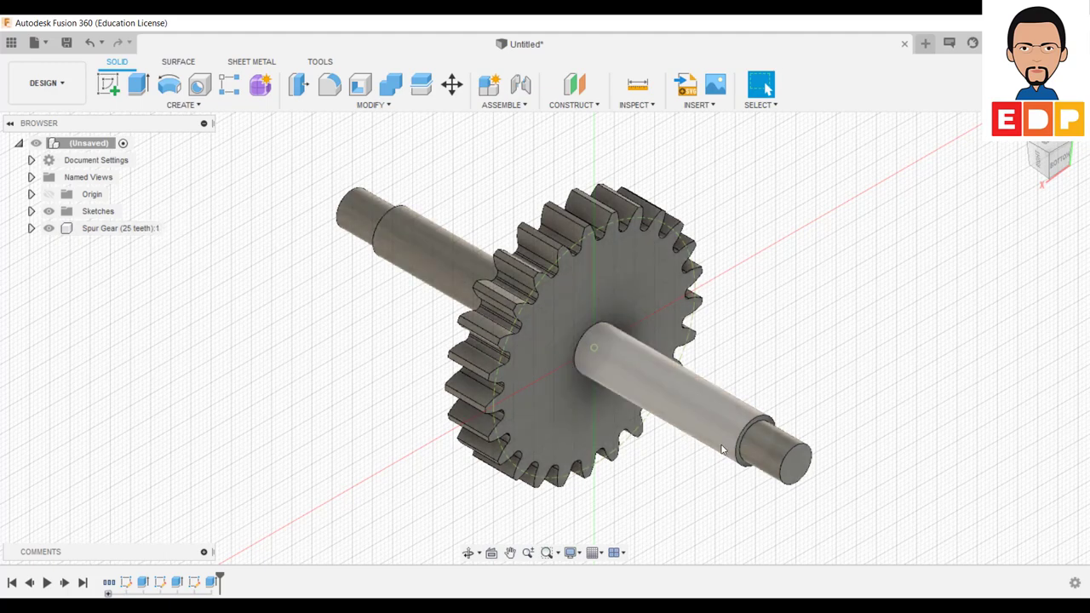
{"action": "scroll", "coordinate": [741, 458], "scroll_direction": "up", "scroll_amount": 2}
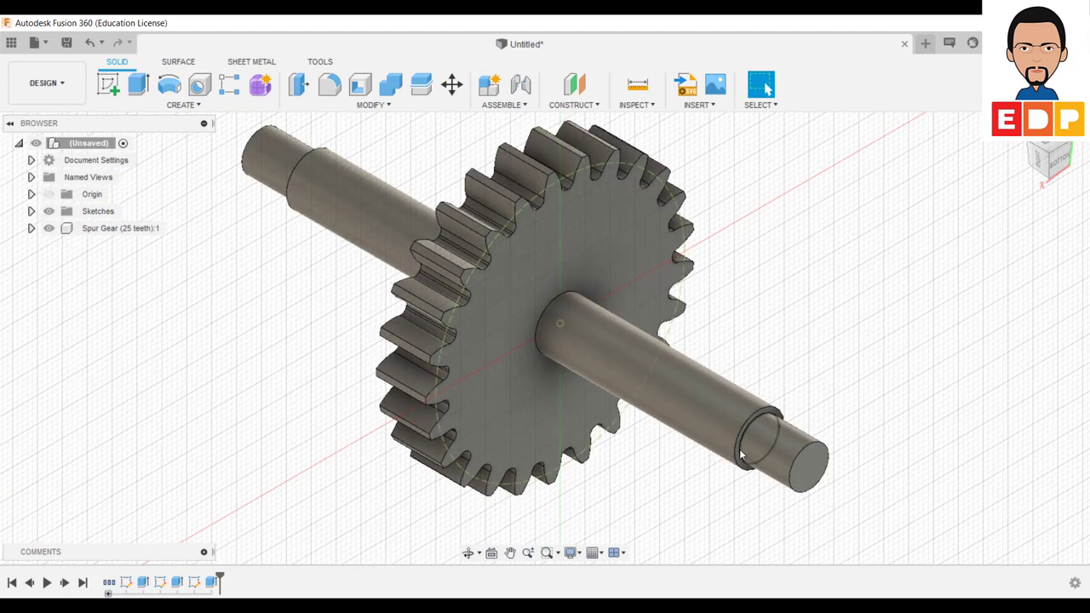
{"action": "scroll", "coordinate": [741, 460], "scroll_direction": "up", "scroll_amount": 2}
{"action": "scroll", "coordinate": [740, 465], "scroll_direction": "up", "scroll_amount": 2}
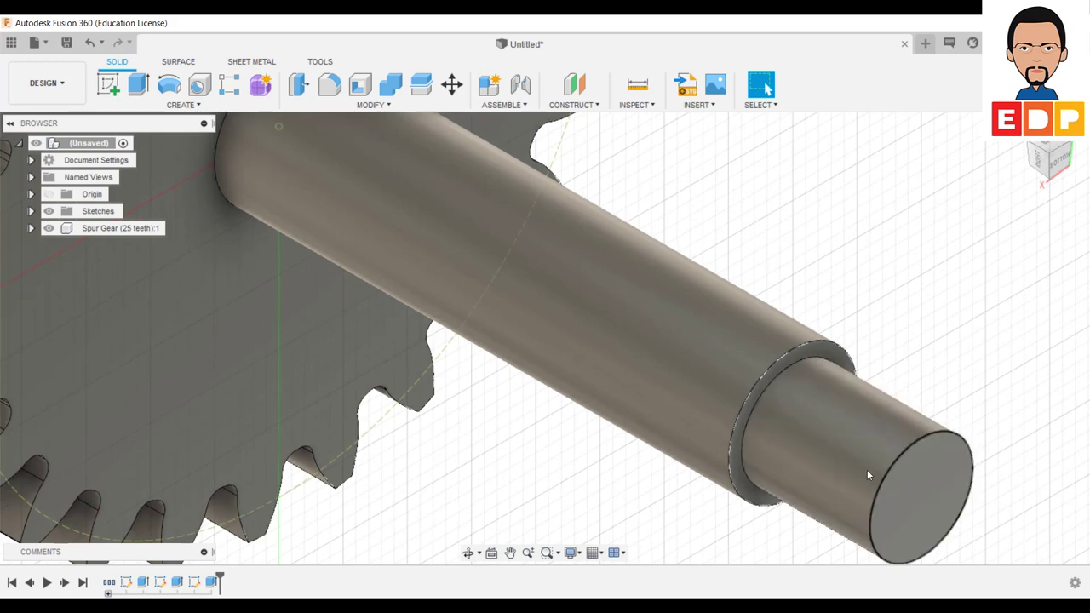
{"action": "scroll", "coordinate": [867, 469], "scroll_direction": "down", "scroll_amount": 2}
{"action": "scroll", "coordinate": [855, 455], "scroll_direction": "down", "scroll_amount": 3}
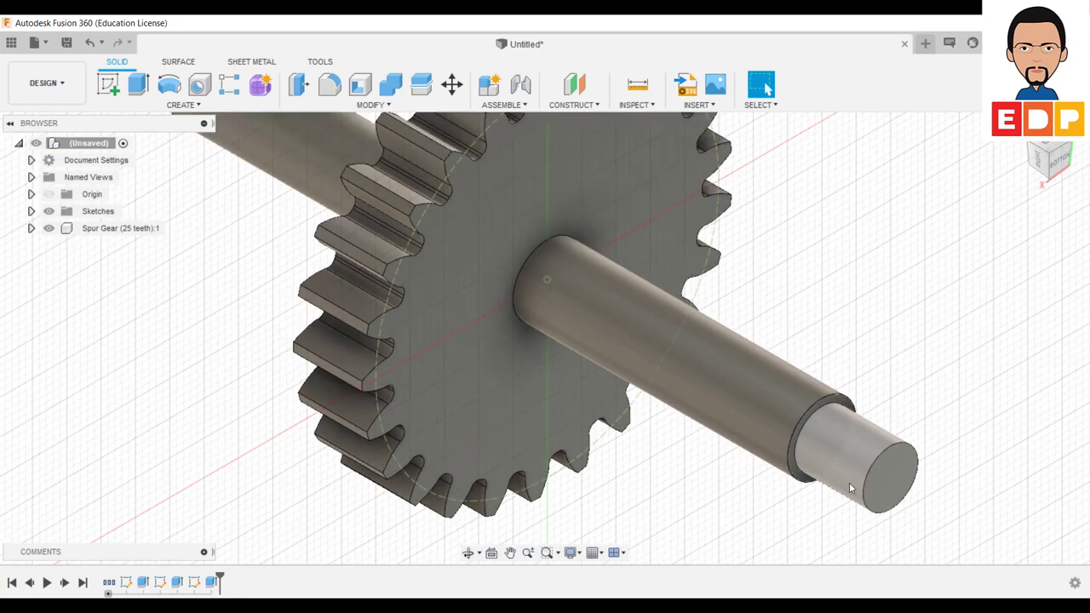
- Fillet the shaft's shoulder edge at the step with a 1 mm radius
{"action": "left_click", "coordinate": [799, 468]}
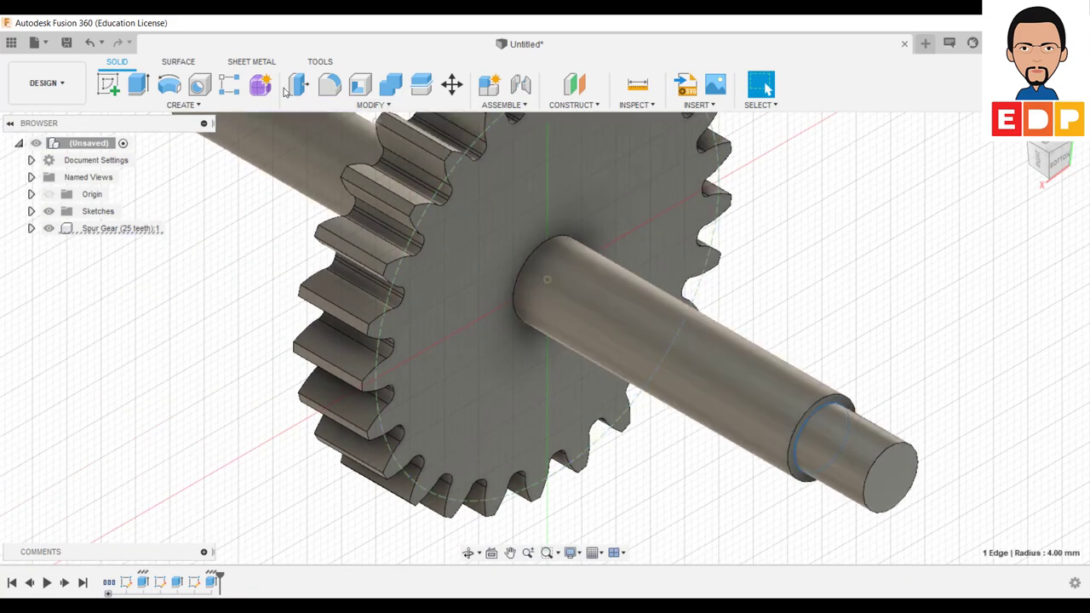
{"action": "left_click", "coordinate": [329, 84]}
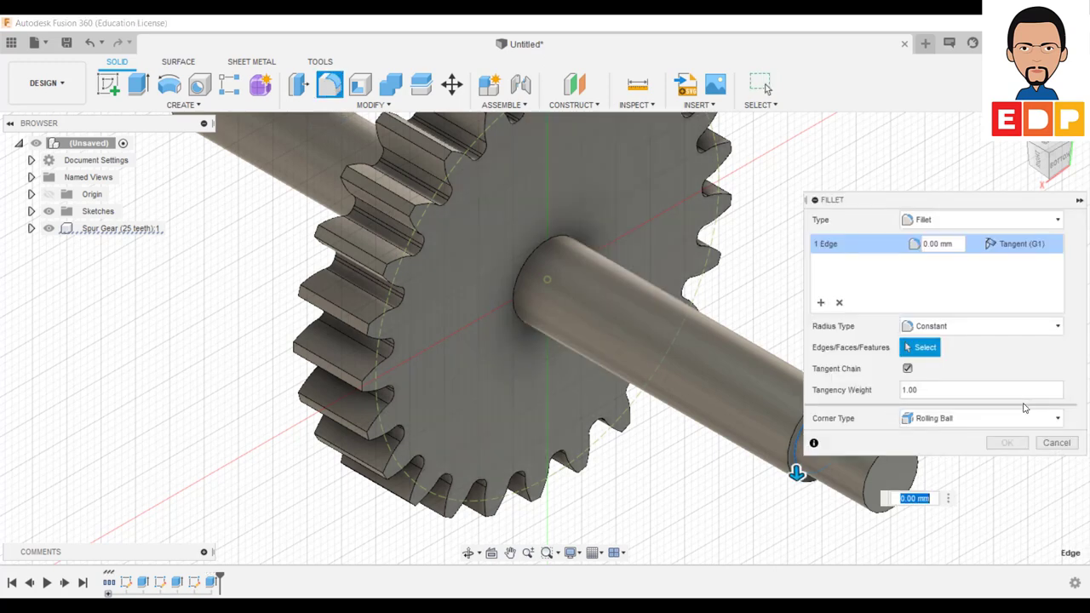
{"action": "left_click", "coordinate": [940, 242]}
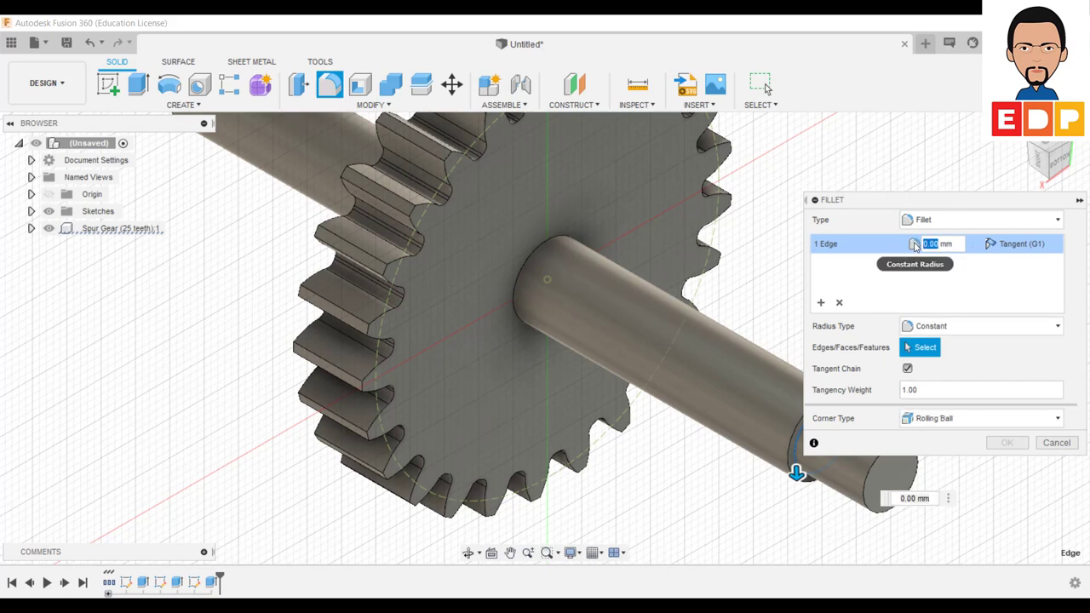
{"action": "type", "text": "1"}
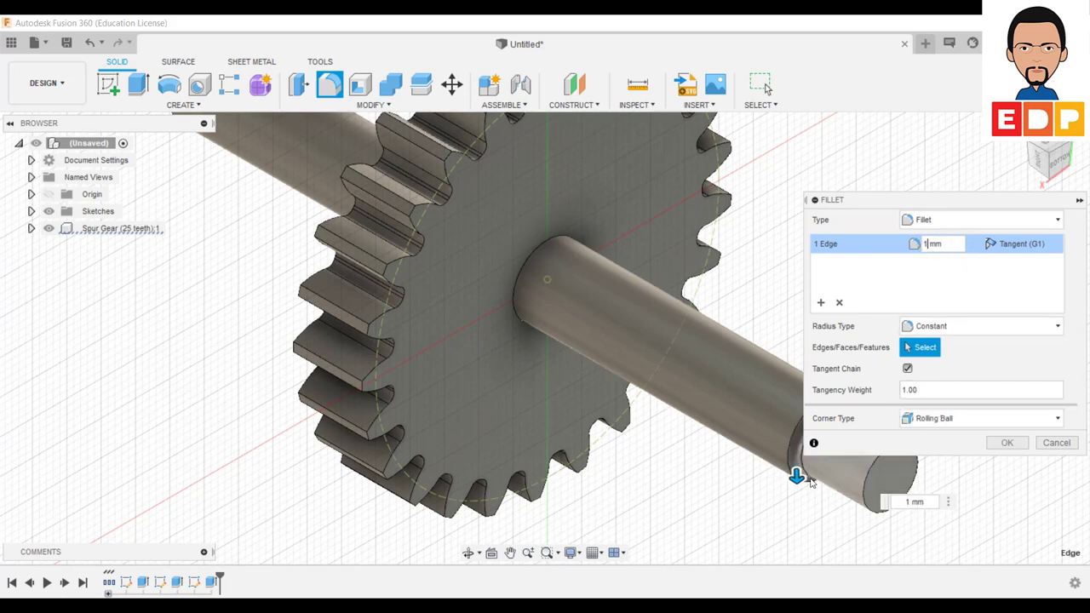
{"action": "left_click", "coordinate": [1006, 443]}
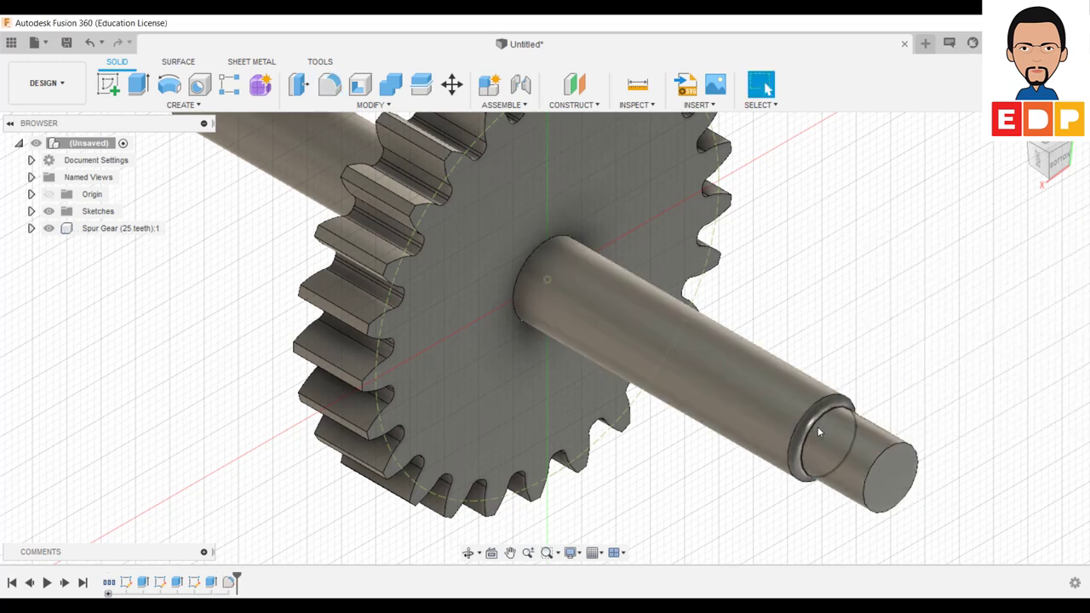
{"action": "mouse_move", "coordinate": [1049, 162]}
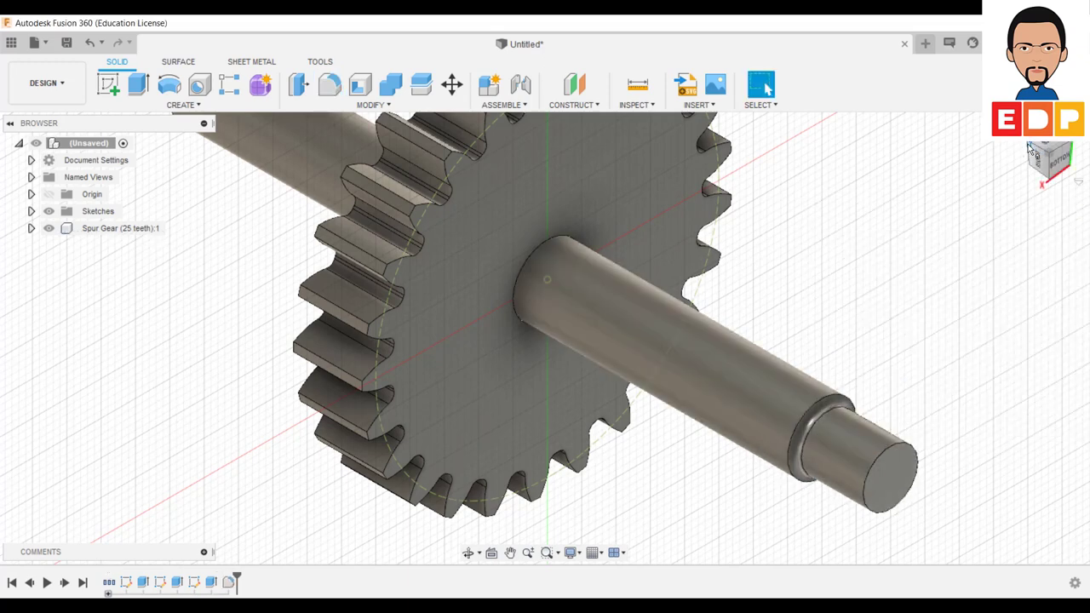
- Round the shoulder edge at the opposite shaft end with a 1 mm fillet
{"action": "left_click_drag", "start_coordinate": [1029, 152], "coordinate": [124, 473]}
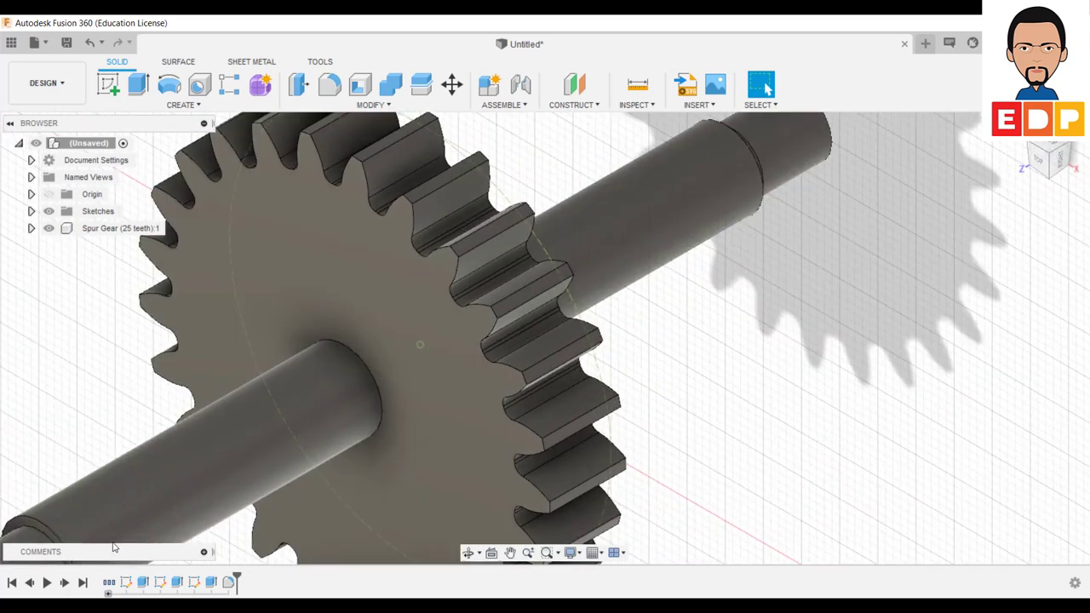
{"action": "scroll", "coordinate": [124, 473], "scroll_direction": "down", "scroll_amount": 2}
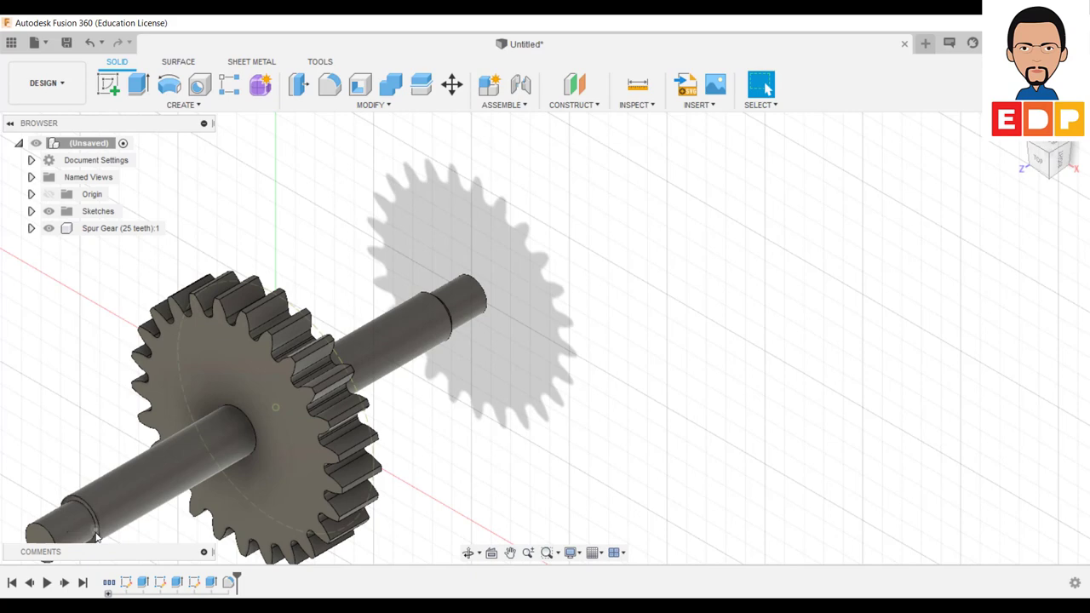
{"action": "middle_click_drag", "start_coordinate": [537, 446], "coordinate": [793, 394]}
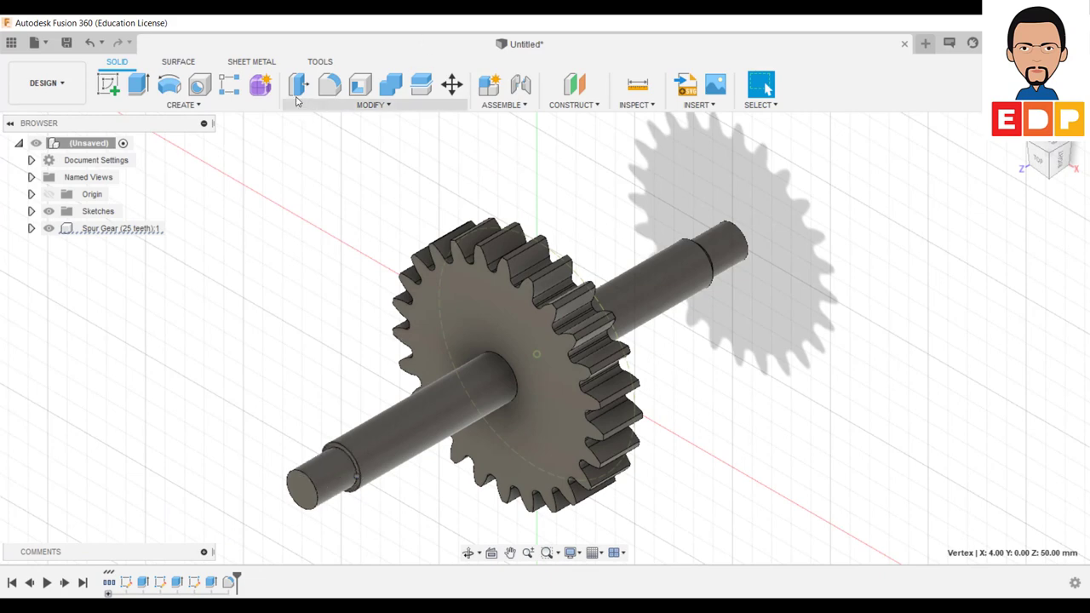
{"action": "left_click", "coordinate": [332, 85]}
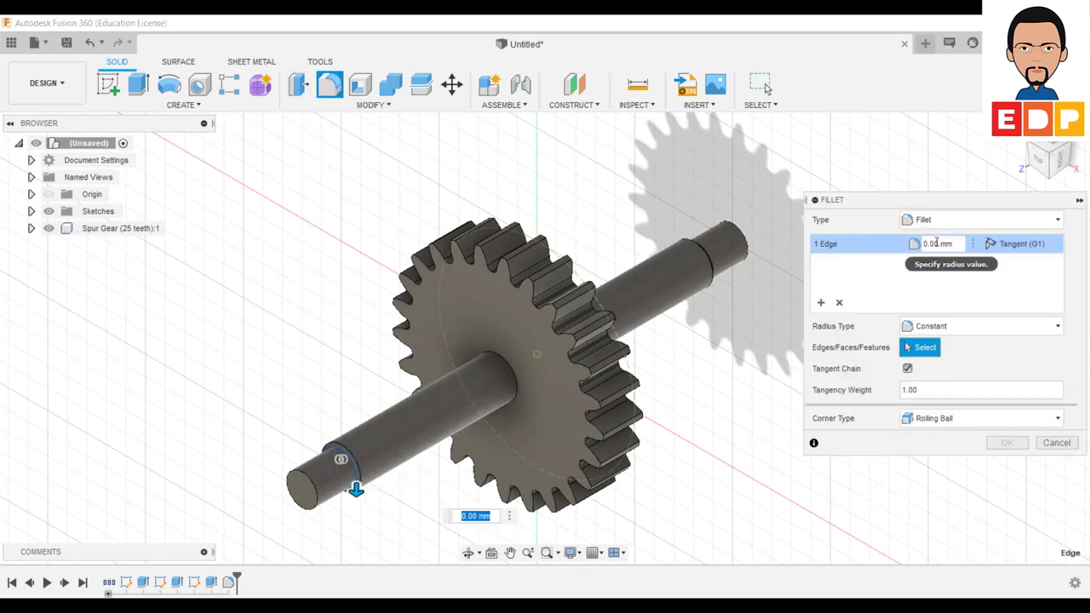
{"action": "double_click", "coordinate": [936, 244]}
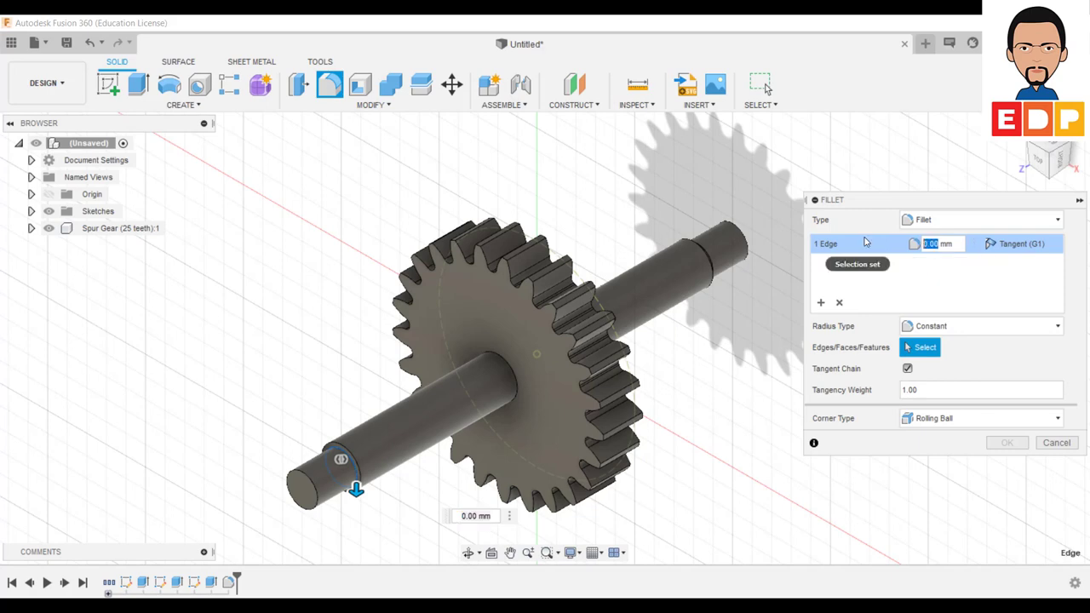
{"action": "type", "text": "1"}
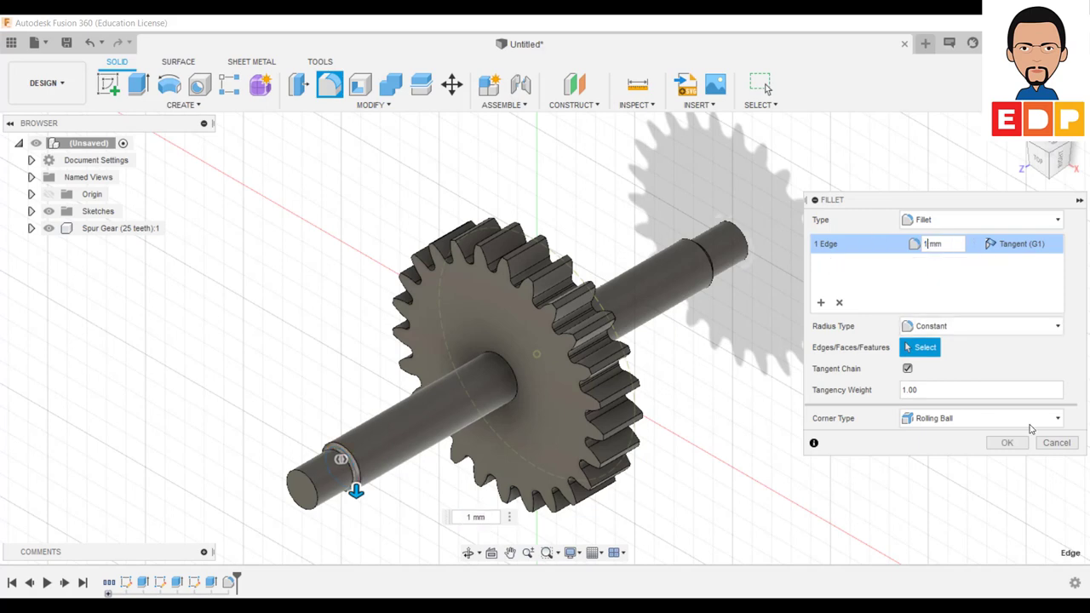
{"action": "left_click", "coordinate": [1006, 443]}
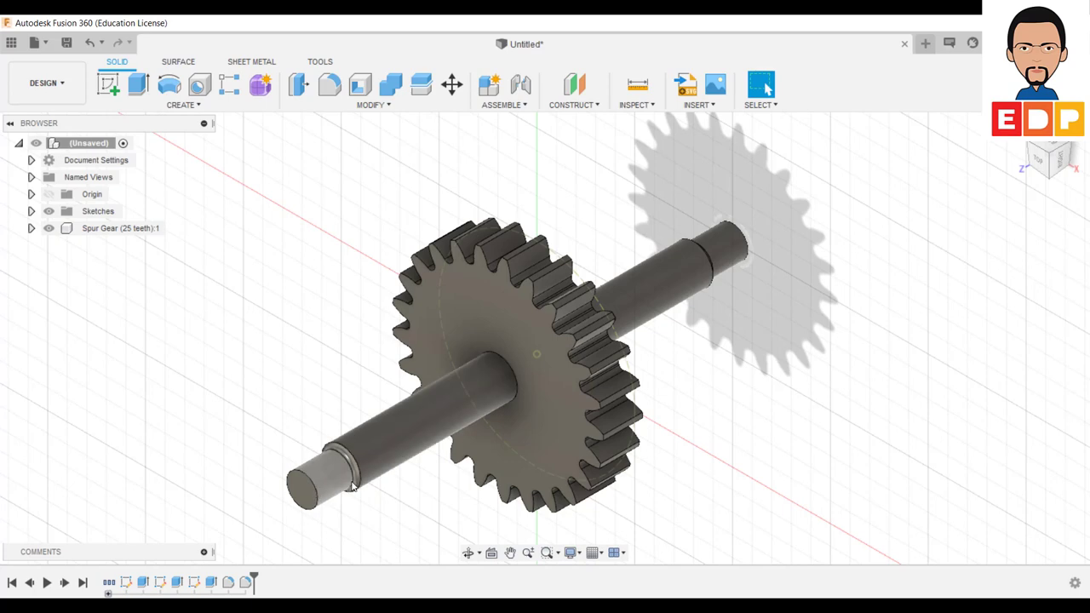
{"action": "left_click", "coordinate": [314, 511]}
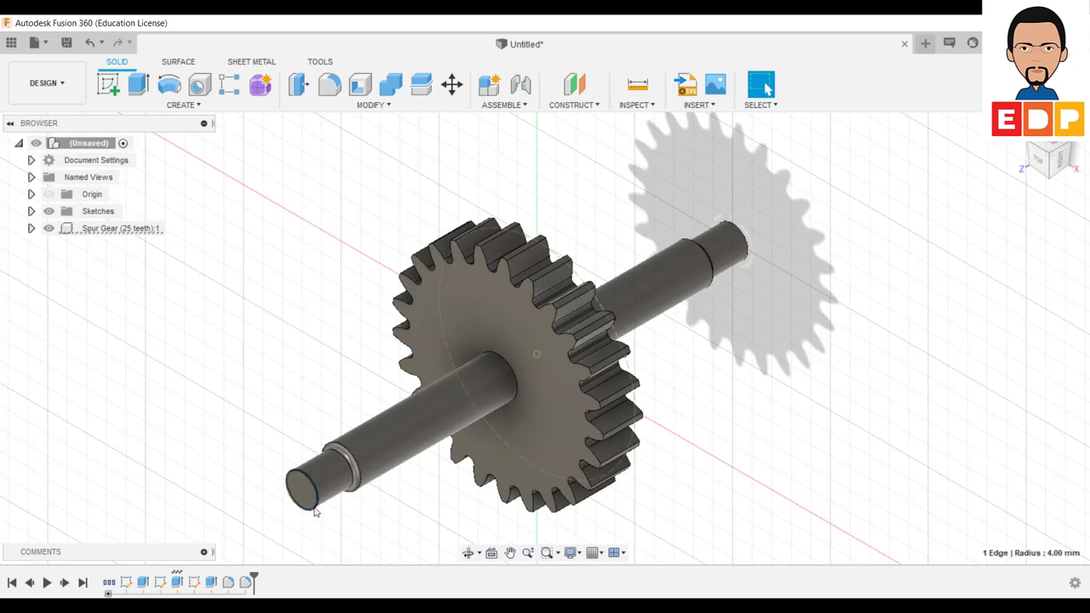
{"action": "left_click", "coordinate": [329, 95]}
{"action": "left_click", "coordinate": [935, 220]}
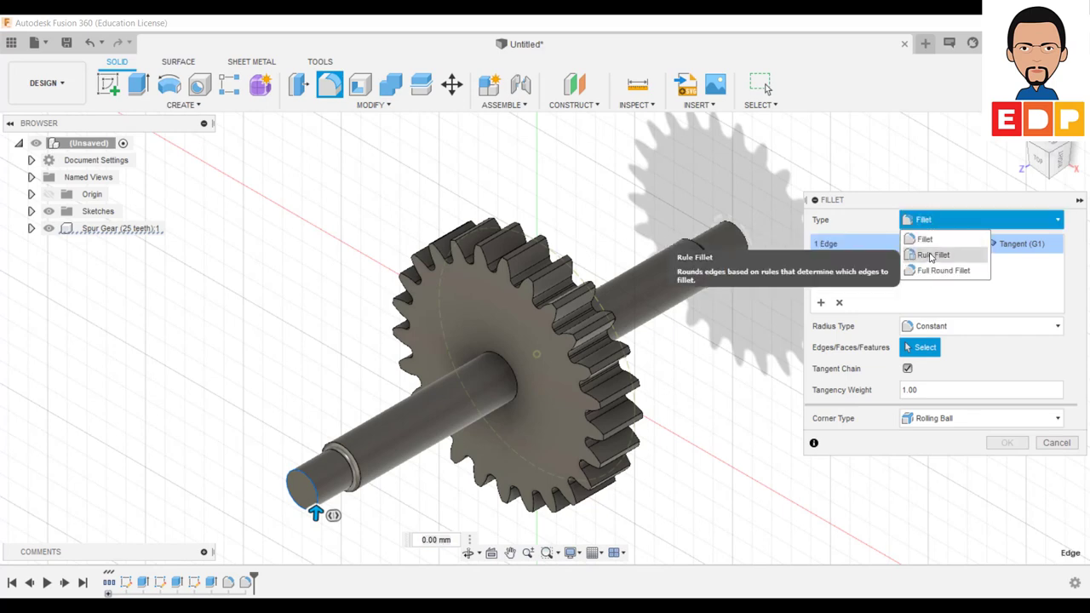
{"action": "left_click", "coordinate": [950, 328]}
{"action": "left_click", "coordinate": [951, 328]}
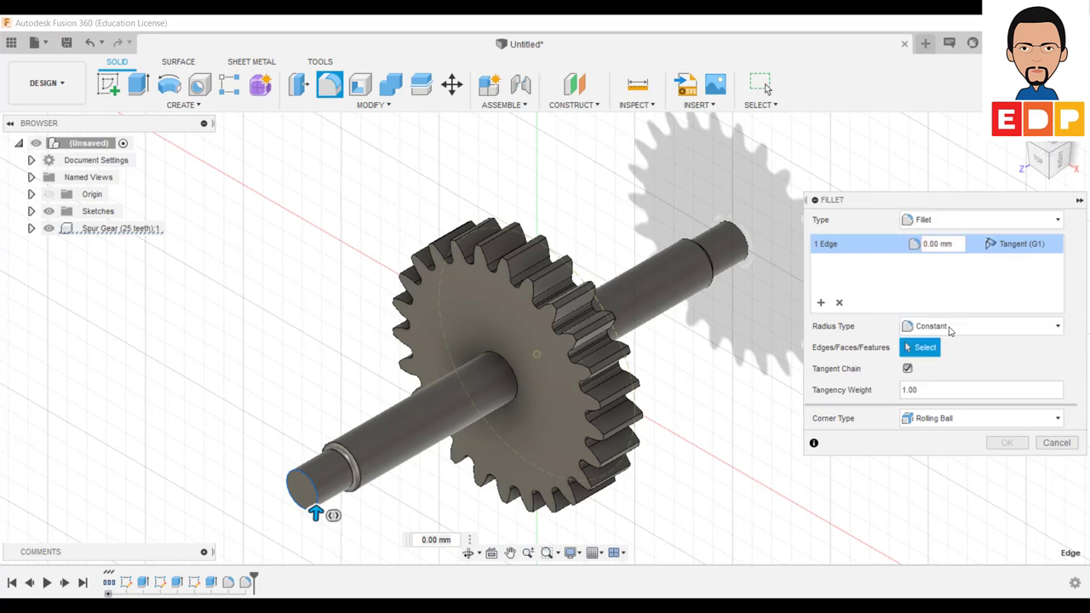
{"action": "left_click", "coordinate": [1068, 442]}
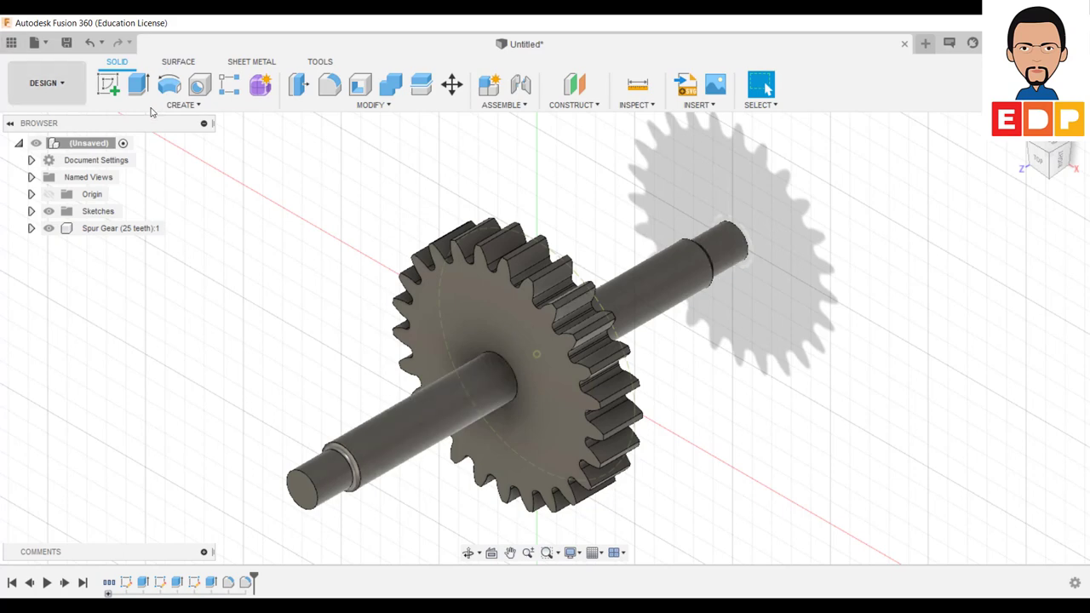
- Switch from Design to Simulation and create a new Static Stress study on the gear and shaft
{"action": "left_click", "coordinate": [62, 88]}
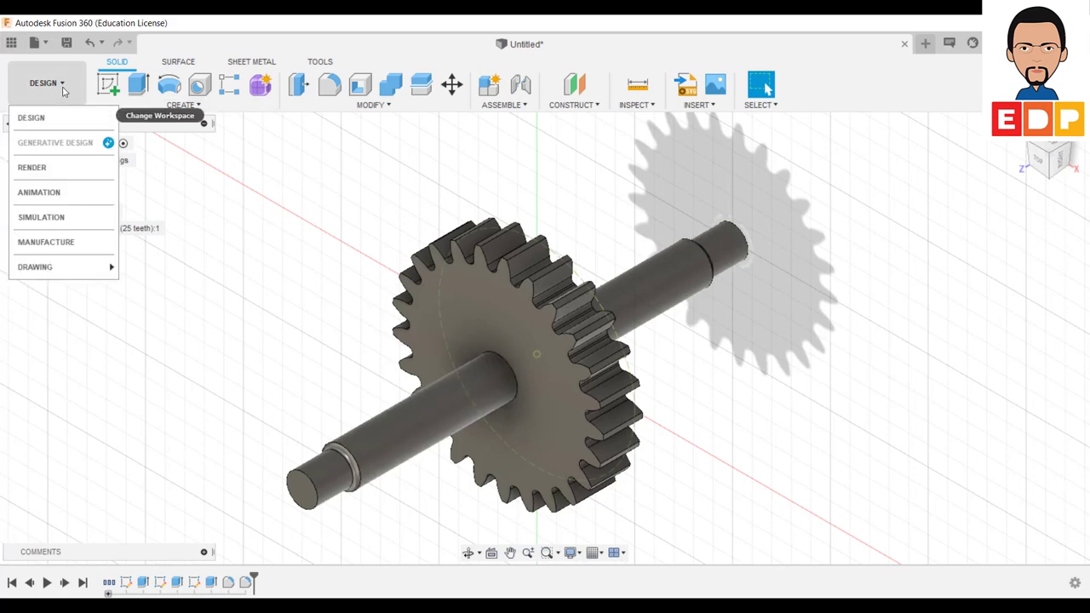
{"action": "left_click", "coordinate": [54, 224]}
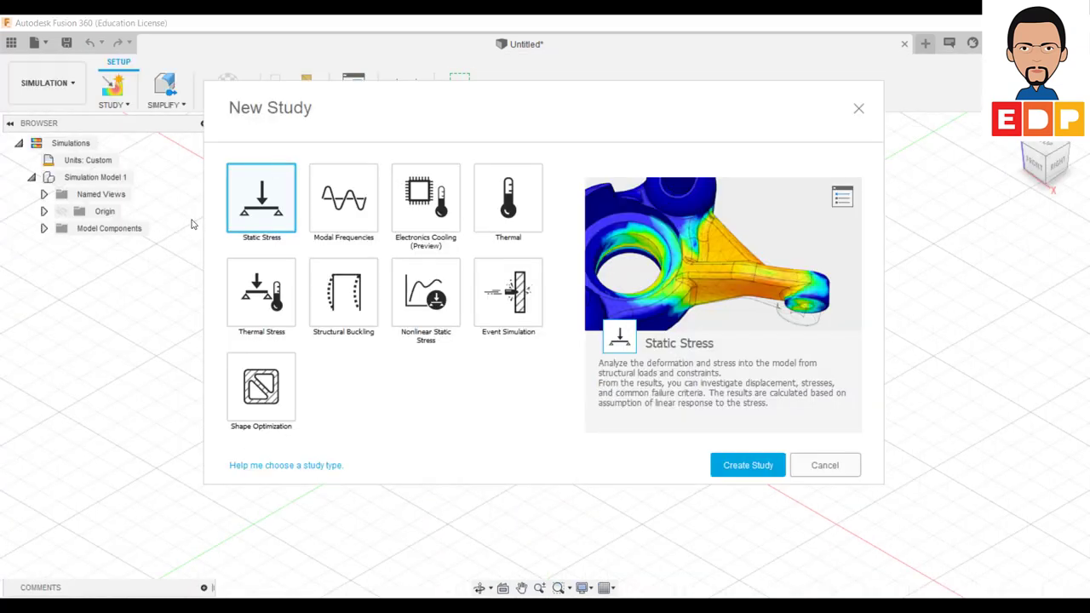
{"action": "left_click", "coordinate": [734, 467]}
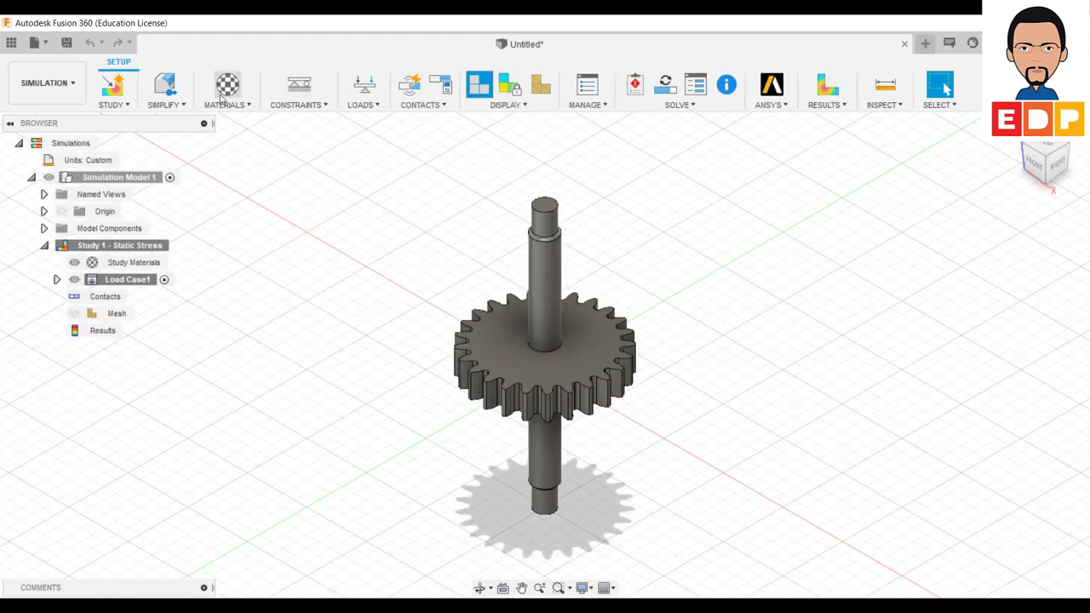
- Assign Steel AISI 1020 107 HR as the spur gear's study material
{"action": "left_click", "coordinate": [224, 108]}
{"action": "left_click", "coordinate": [228, 120]}
{"action": "left_click", "coordinate": [761, 270]}
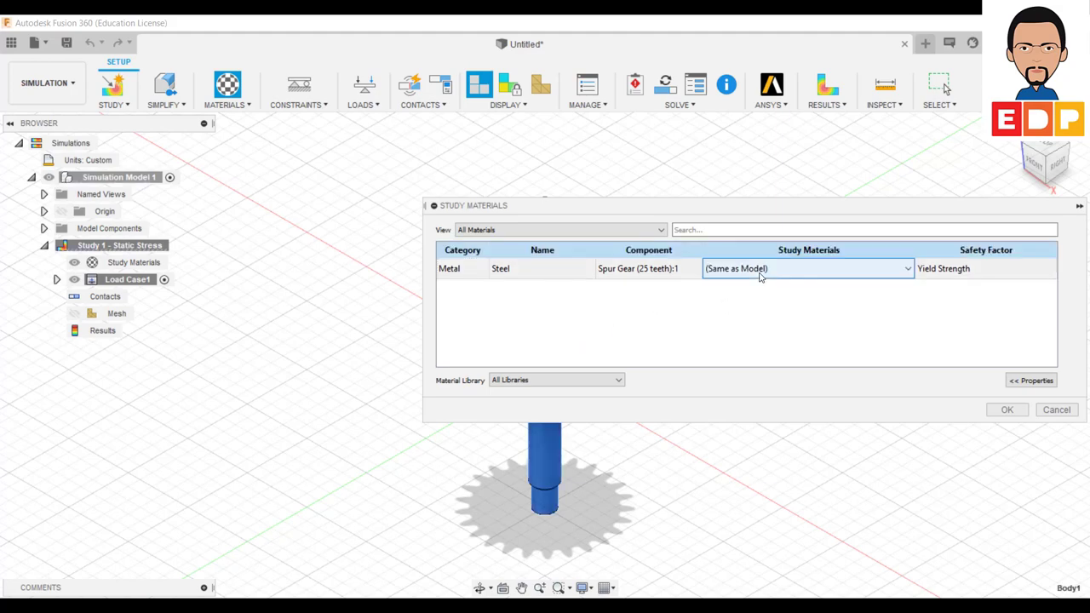
{"action": "left_click", "coordinate": [759, 270]}
{"action": "scroll", "coordinate": [769, 418], "scroll_direction": "down", "scroll_amount": 5}
{"action": "scroll", "coordinate": [769, 423], "scroll_direction": "down", "scroll_amount": 5}
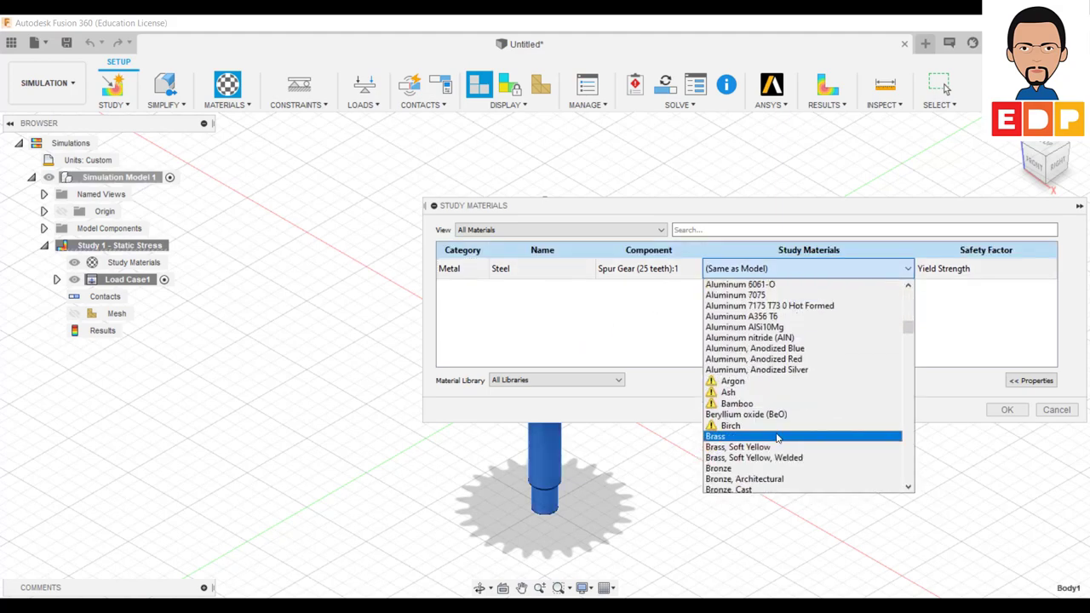
{"action": "scroll", "coordinate": [771, 424], "scroll_direction": "down", "scroll_amount": 5}
{"action": "scroll", "coordinate": [773, 426], "scroll_direction": "down", "scroll_amount": 5}
{"action": "scroll", "coordinate": [777, 427], "scroll_direction": "down", "scroll_amount": 5}
{"action": "scroll", "coordinate": [777, 427], "scroll_direction": "down", "scroll_amount": 5}
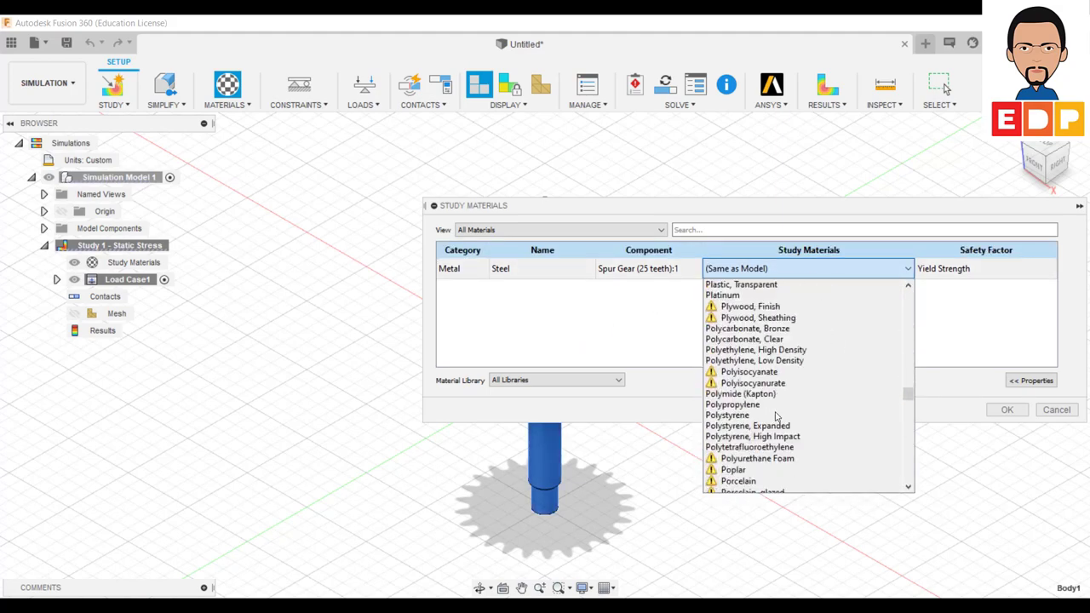
{"action": "scroll", "coordinate": [777, 421], "scroll_direction": "down", "scroll_amount": 5}
{"action": "scroll", "coordinate": [777, 413], "scroll_direction": "down", "scroll_amount": 5}
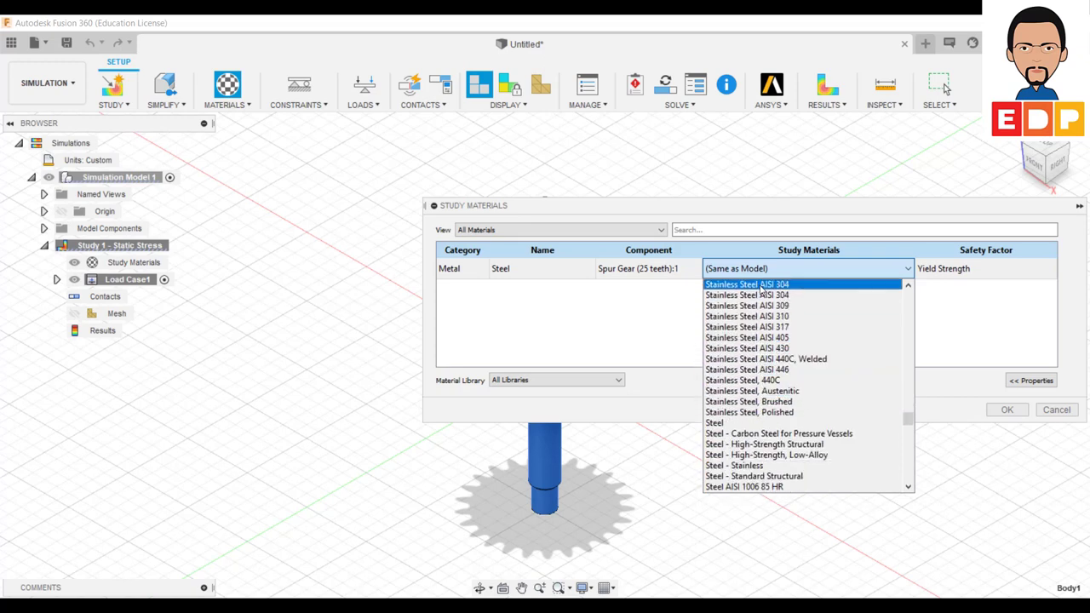
{"action": "scroll", "coordinate": [770, 400], "scroll_direction": "up", "scroll_amount": 3}
{"action": "scroll", "coordinate": [767, 404], "scroll_direction": "down", "scroll_amount": 5}
{"action": "scroll", "coordinate": [760, 410], "scroll_direction": "down", "scroll_amount": 4}
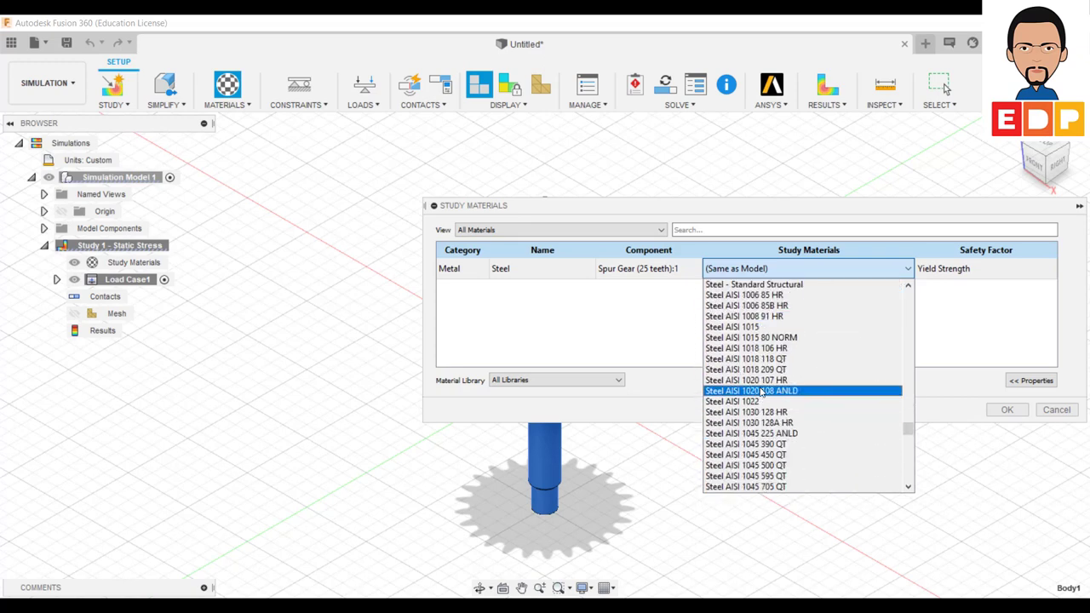
{"action": "left_click", "coordinate": [760, 380]}
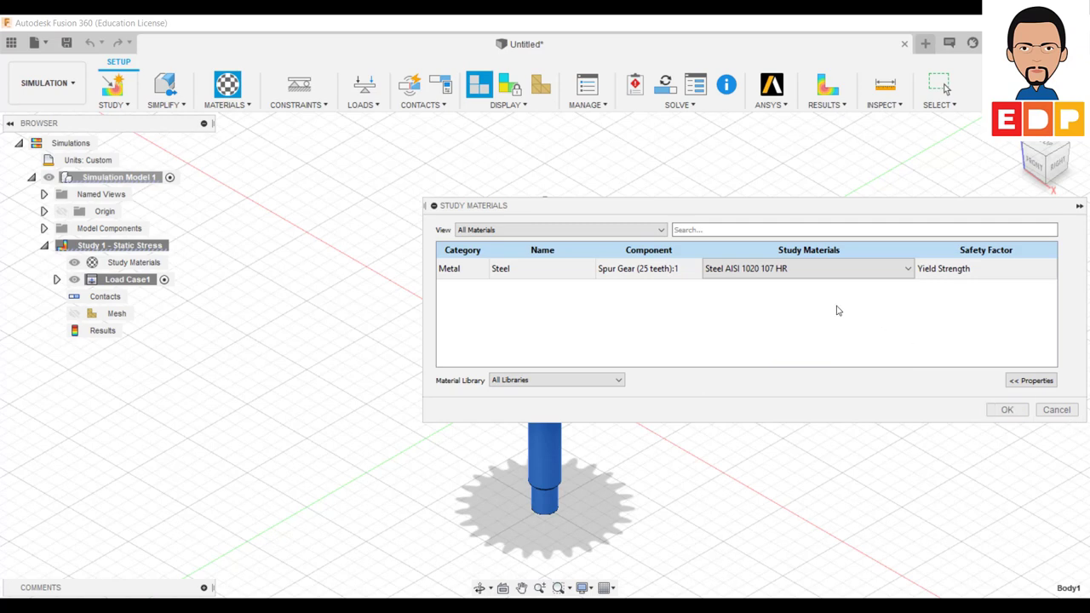
{"action": "left_click", "coordinate": [1008, 409]}
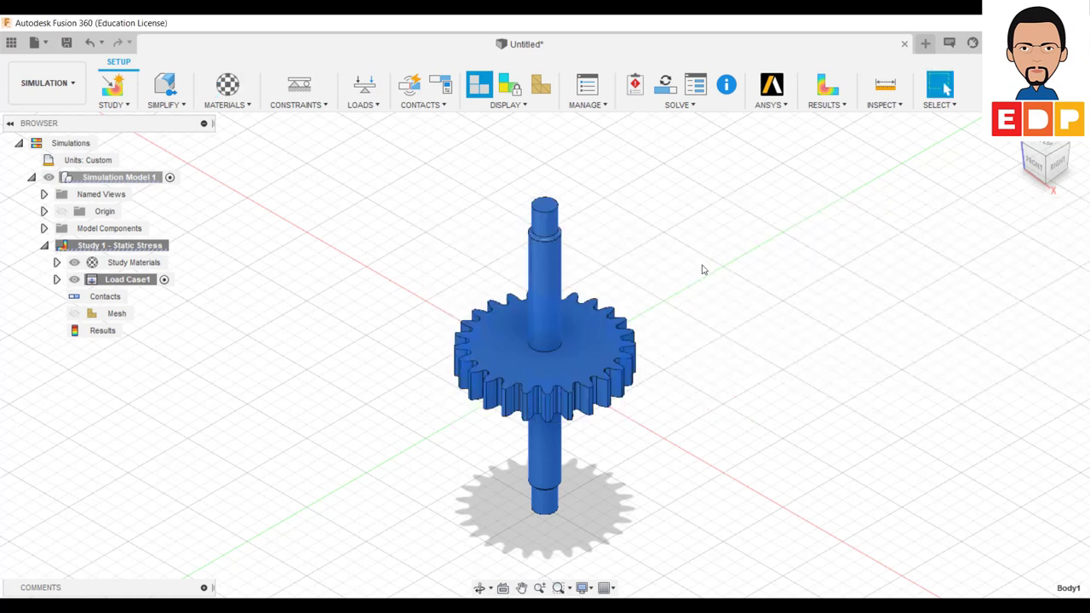
- Apply a Fixed constraint to the top and bottom shaft end faces instead of the whole body
{"action": "left_click", "coordinate": [298, 85]}
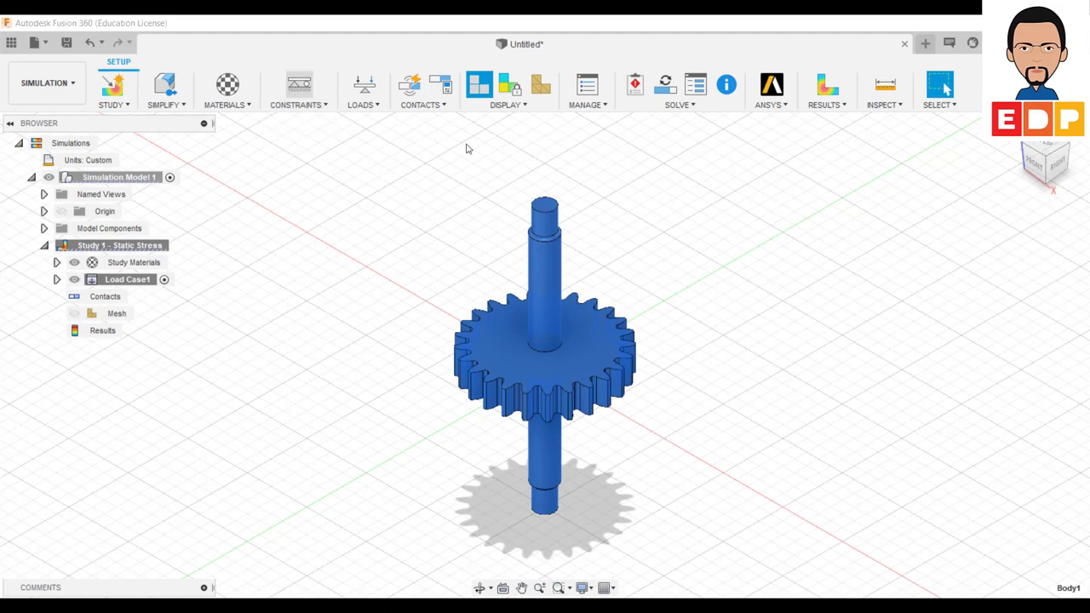
{"action": "left_click", "coordinate": [552, 228]}
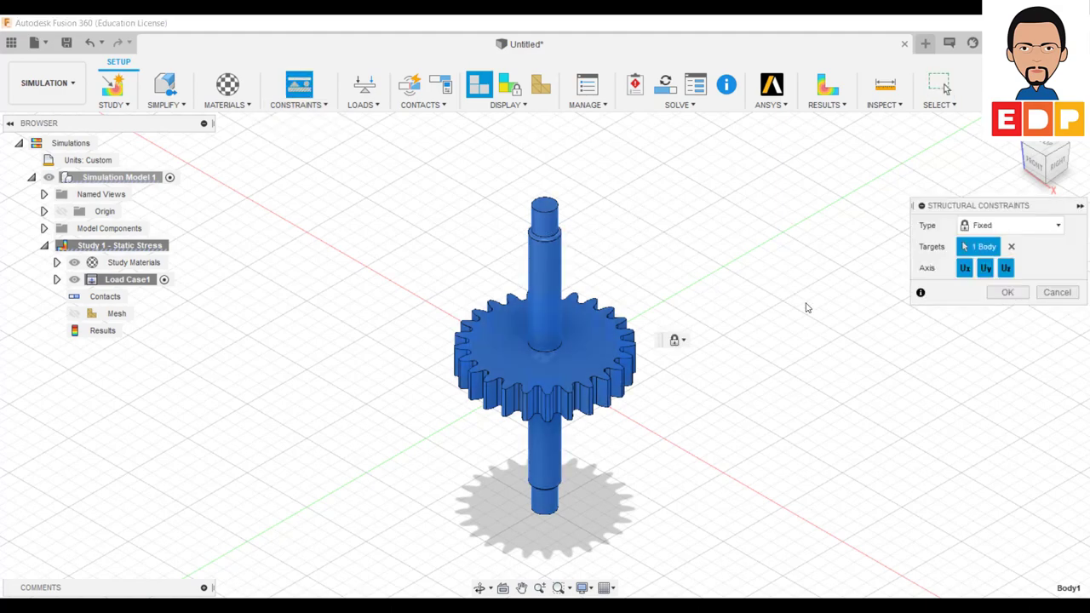
{"action": "scroll", "coordinate": [738, 316], "scroll_direction": "up", "scroll_amount": 2}
{"action": "left_click", "coordinate": [439, 196]}
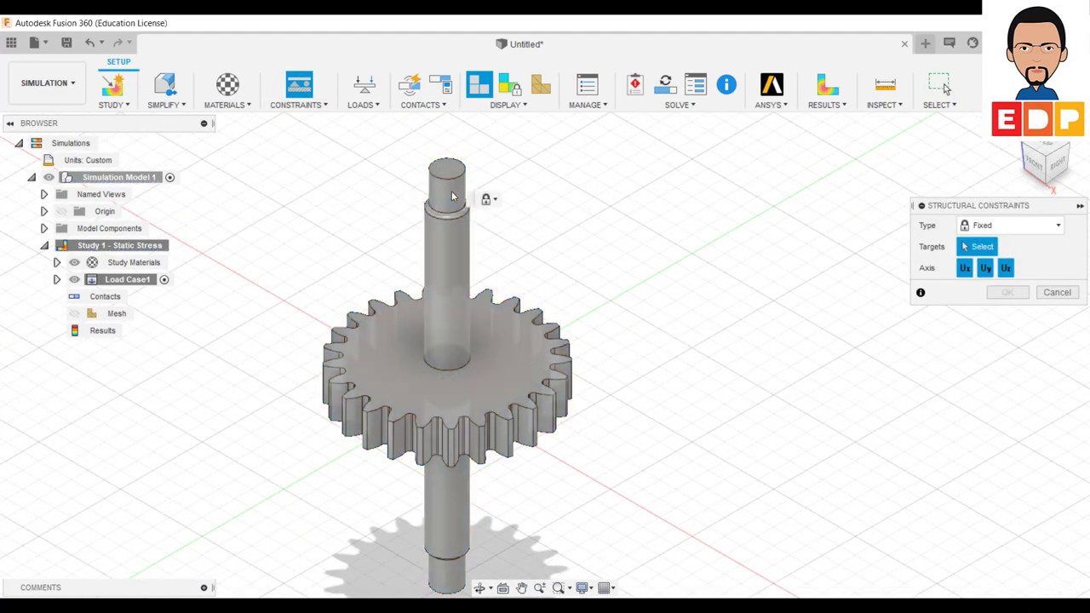
{"action": "scroll", "coordinate": [689, 274], "scroll_direction": "down", "scroll_amount": 2}
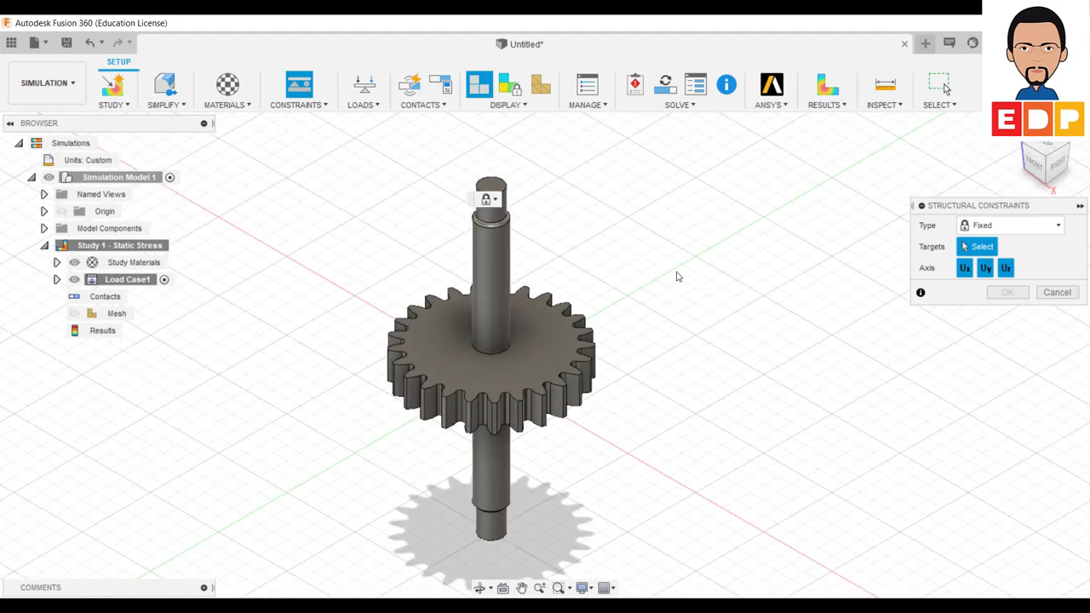
{"action": "left_click", "coordinate": [498, 532]}
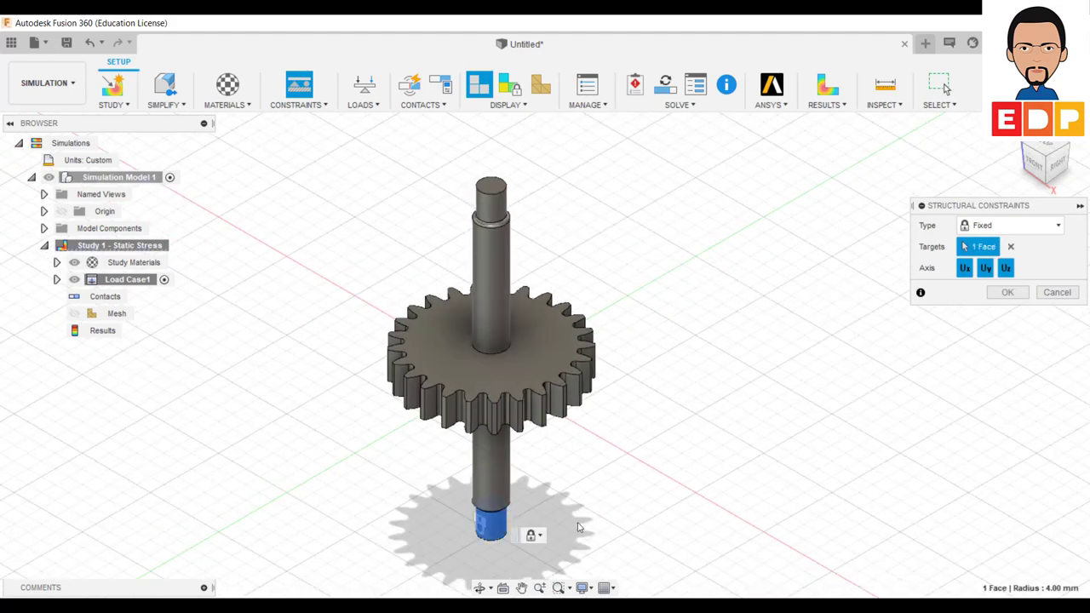
{"action": "left_click", "coordinate": [490, 204]}
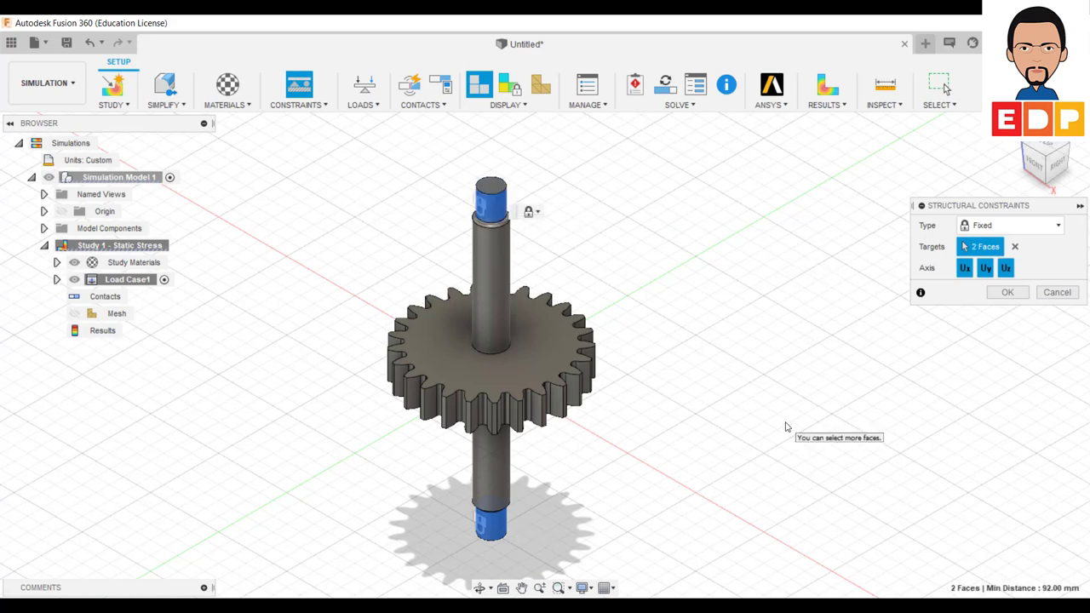
{"action": "left_click", "coordinate": [1007, 292]}
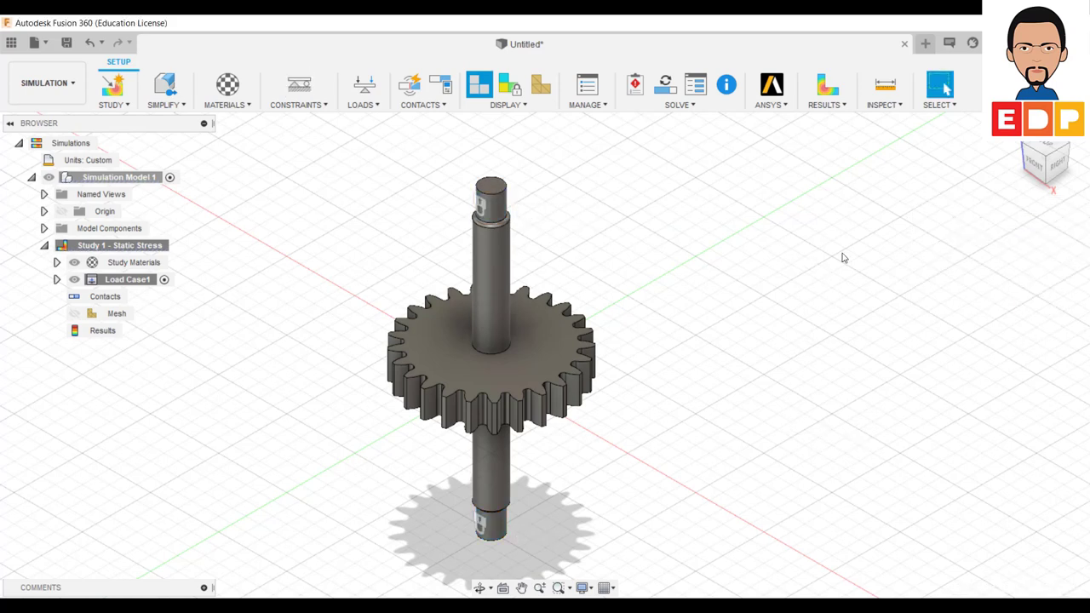
{"action": "left_click", "coordinate": [365, 85]}
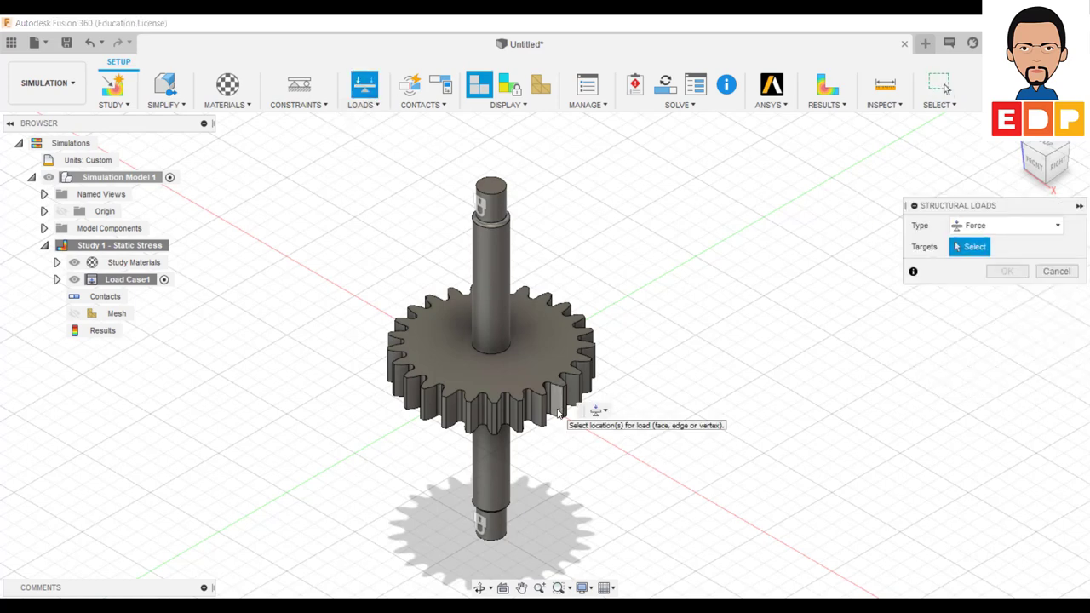
- Load one gear tooth face with a 2500 N force, checking its direction from right and front views
{"action": "left_click", "coordinate": [558, 413]}
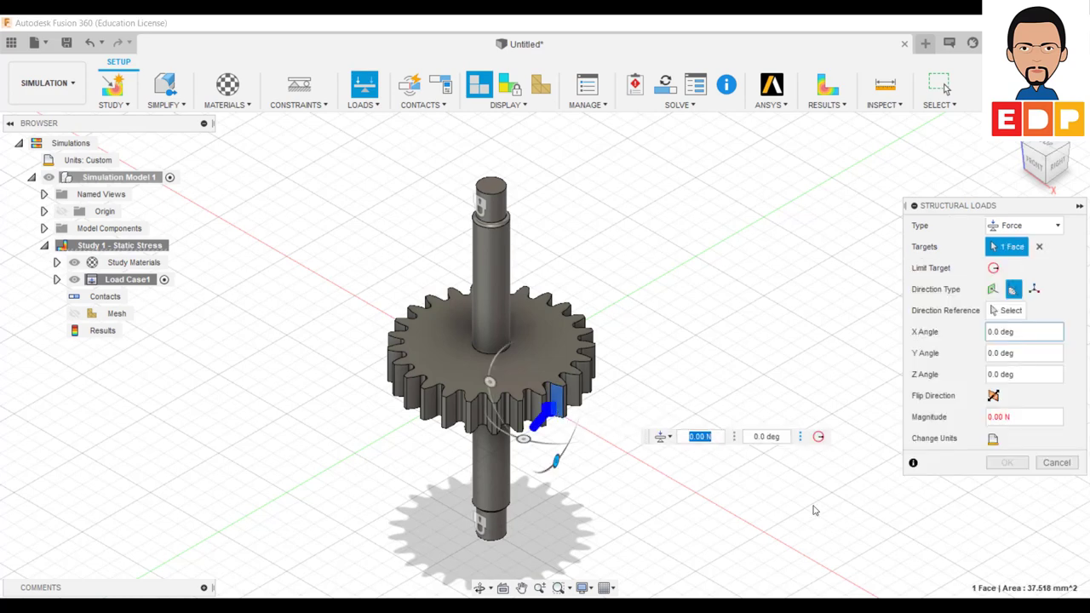
{"action": "type", "text": "2500"}
{"action": "left_click", "coordinate": [762, 436]}
{"action": "double_click", "coordinate": [762, 436]}
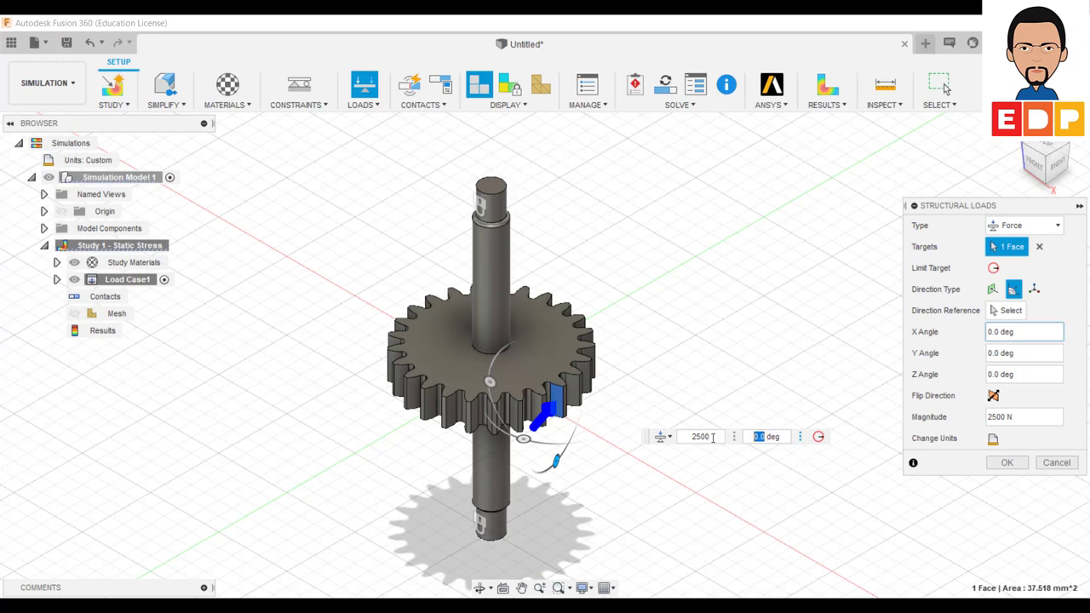
{"action": "type", "text": "45"}
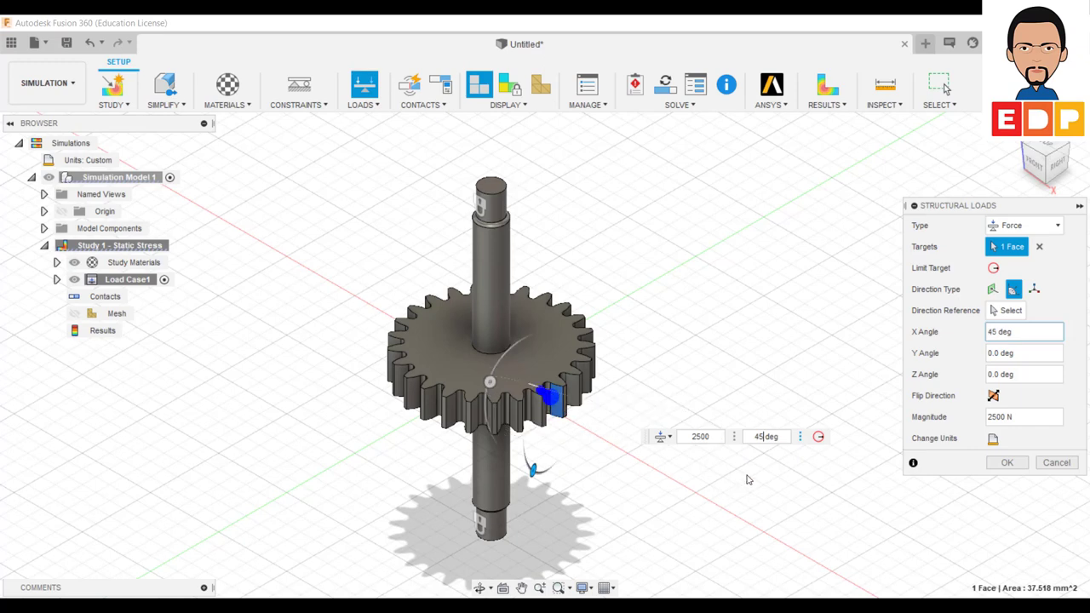
{"action": "key", "text": "BackSpace"}
{"action": "key", "text": "BackSpace"}
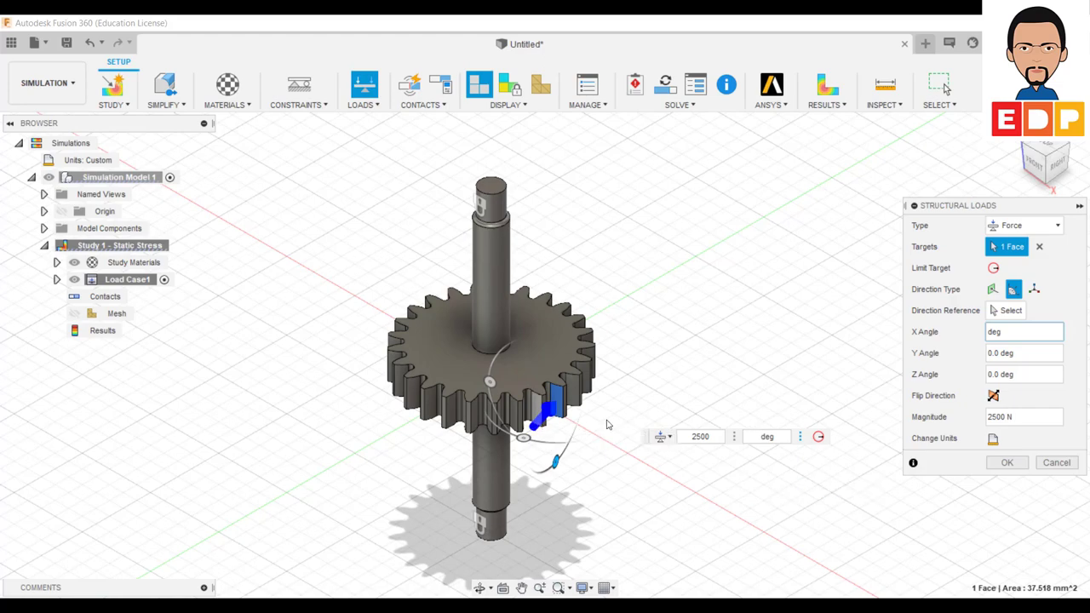
{"action": "left_click", "coordinate": [1057, 164]}
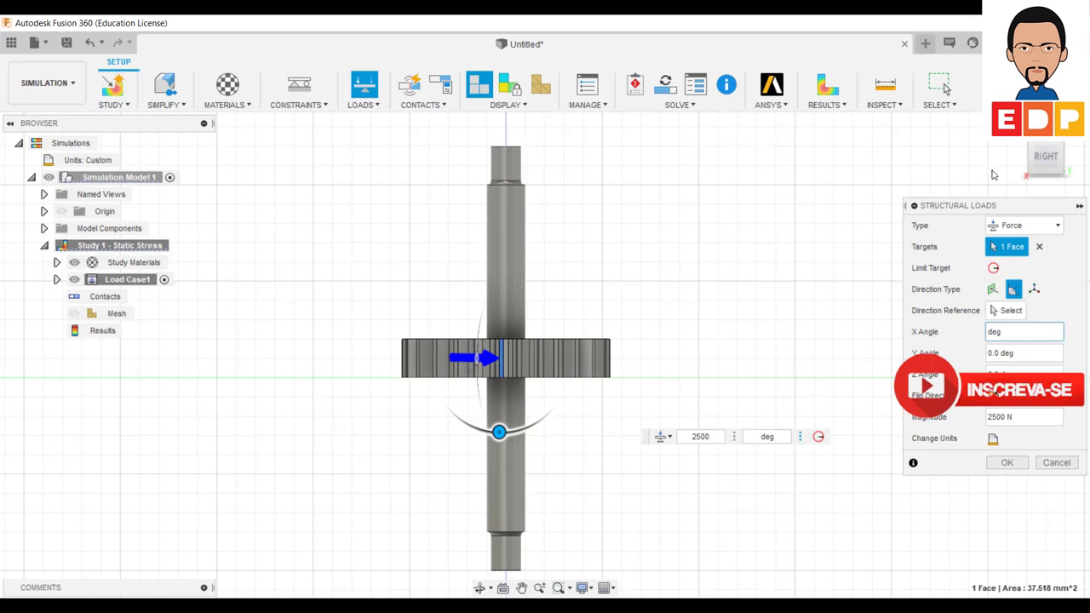
{"action": "left_click", "coordinate": [1030, 164]}
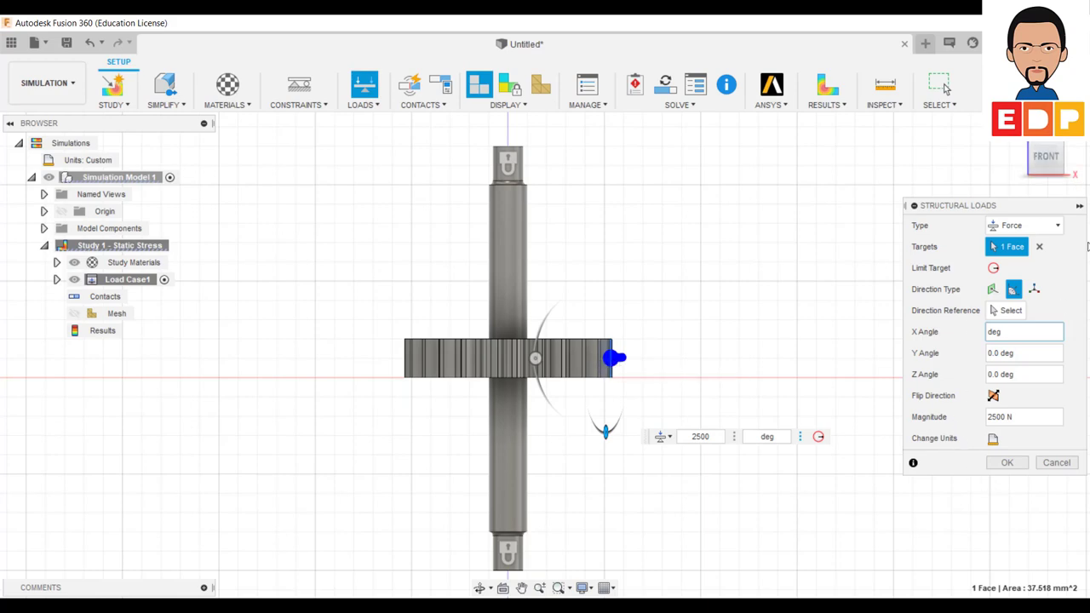
{"action": "mouse_move", "coordinate": [1045, 157]}
{"action": "left_click", "coordinate": [1064, 146]}
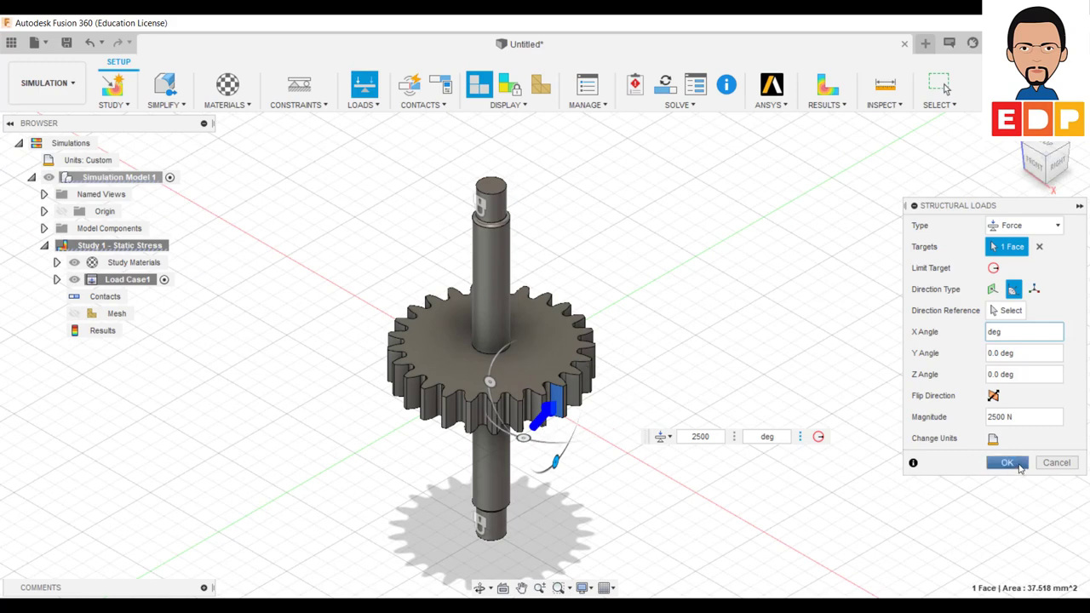
{"action": "left_click", "coordinate": [1007, 462]}
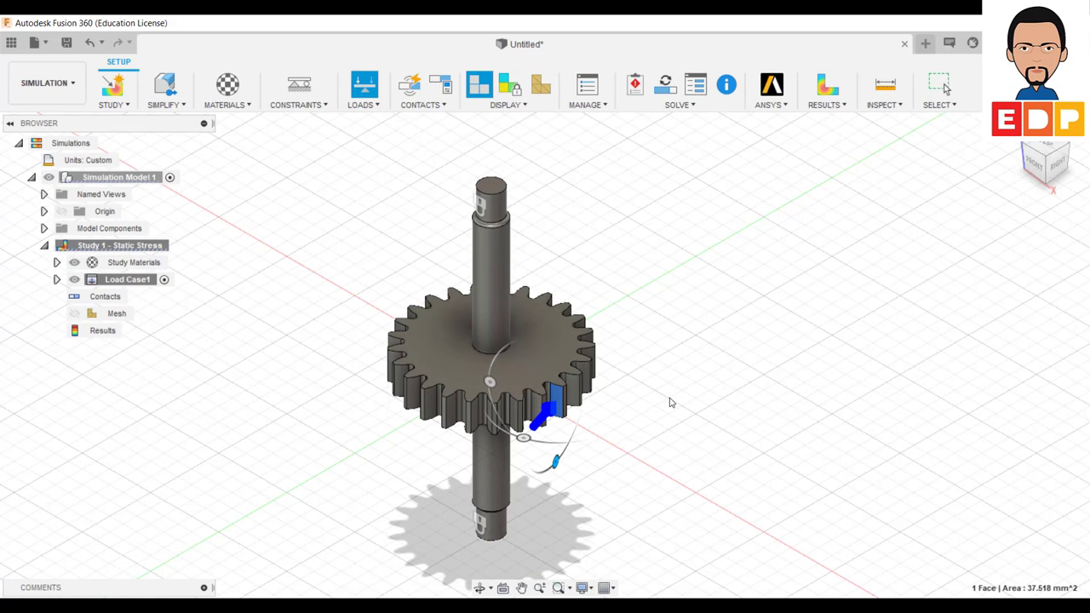
- Generate the study mesh of 25464 tetrahedral elements and 39476 nodes
{"action": "left_click", "coordinate": [669, 108]}
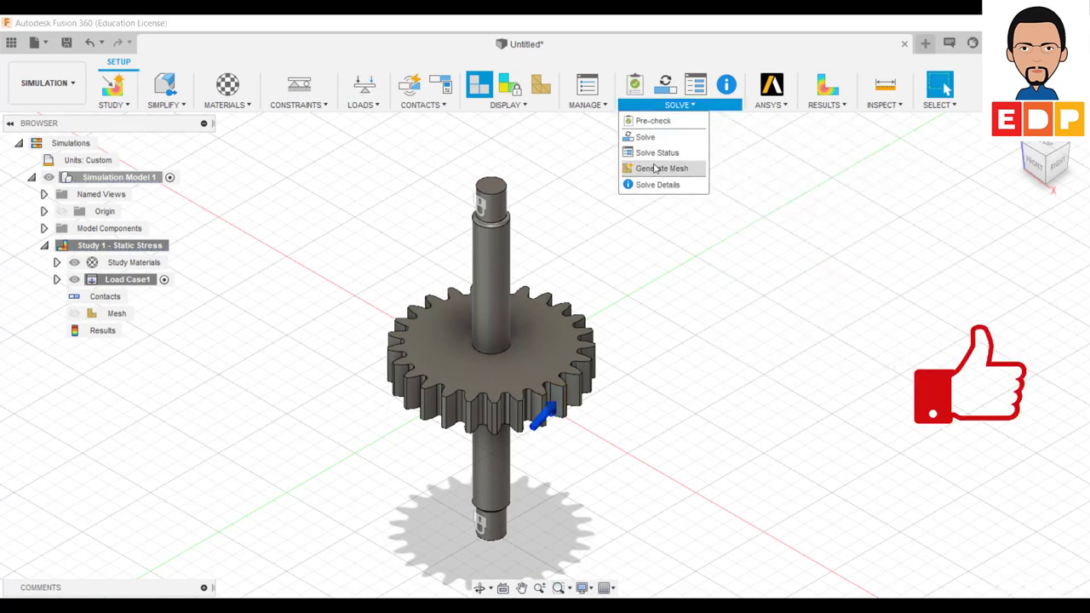
{"action": "left_click", "coordinate": [656, 167]}
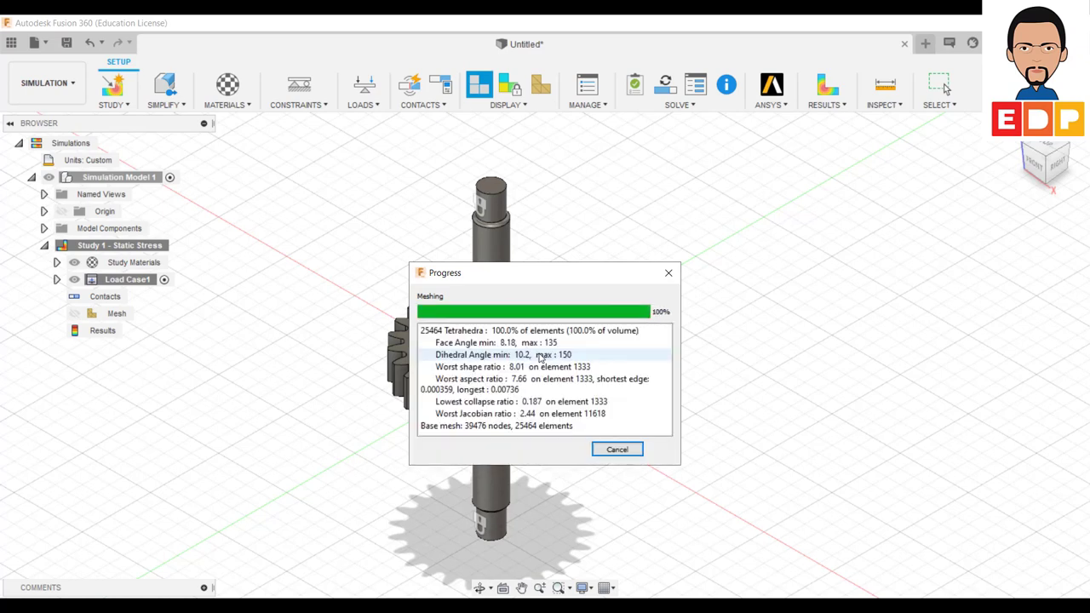
- Solve the study, saving the design as Eixo_solidário; minimum safety factor comes out at 0.22
{"action": "left_click", "coordinate": [663, 85]}
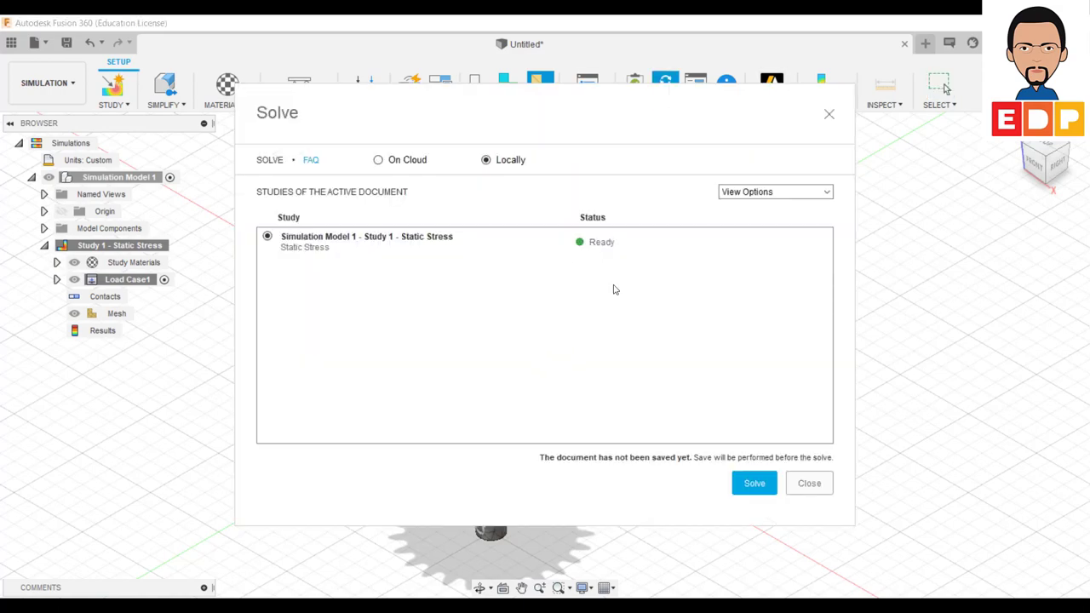
{"action": "left_click", "coordinate": [760, 485]}
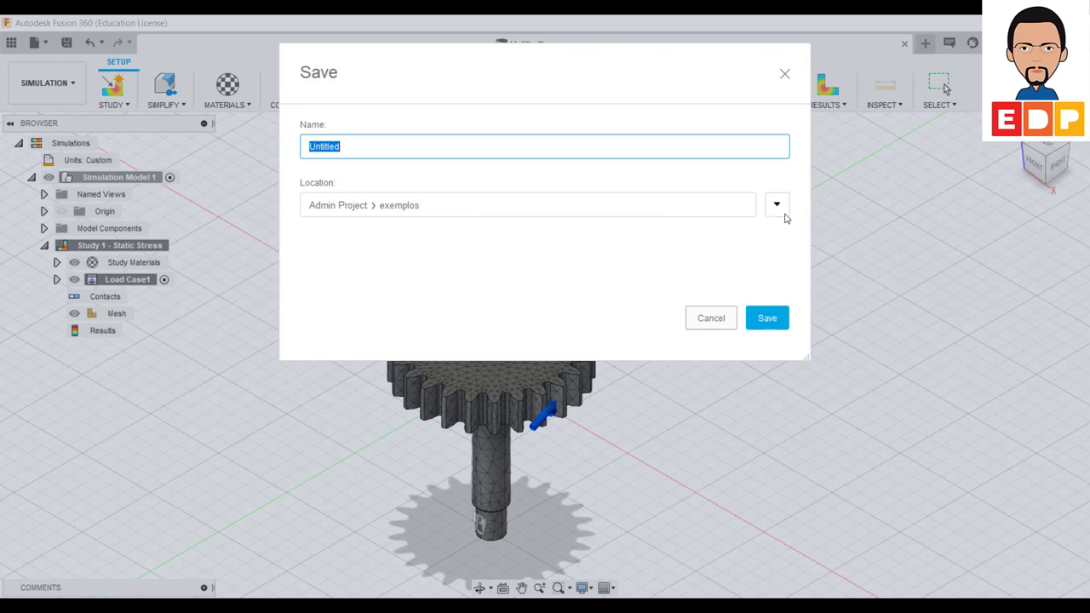
{"action": "type", "text": "Eixo_solidário"}
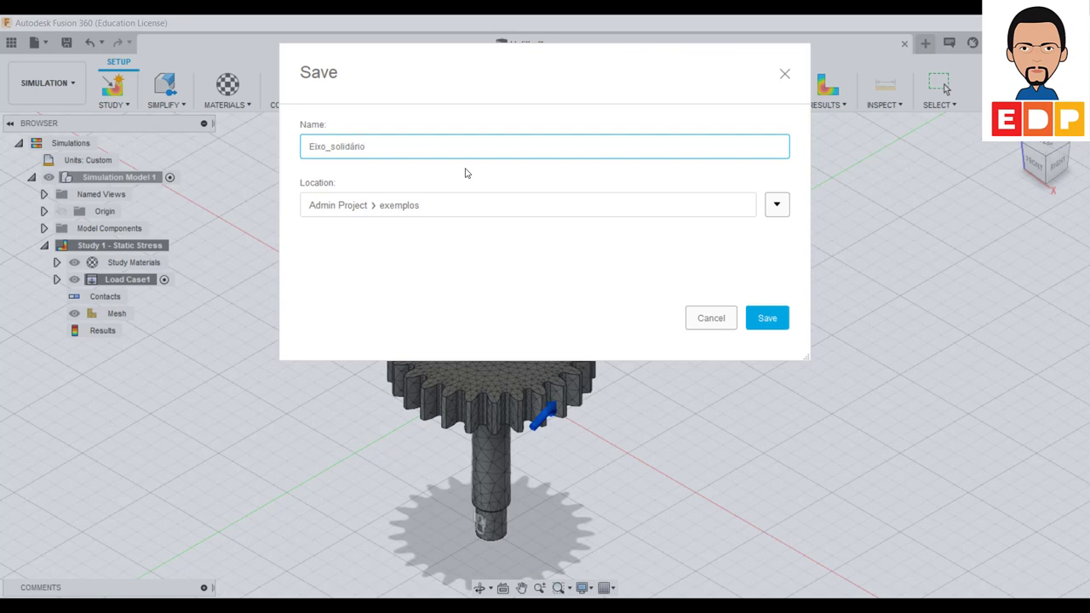
{"action": "left_click", "coordinate": [778, 320]}
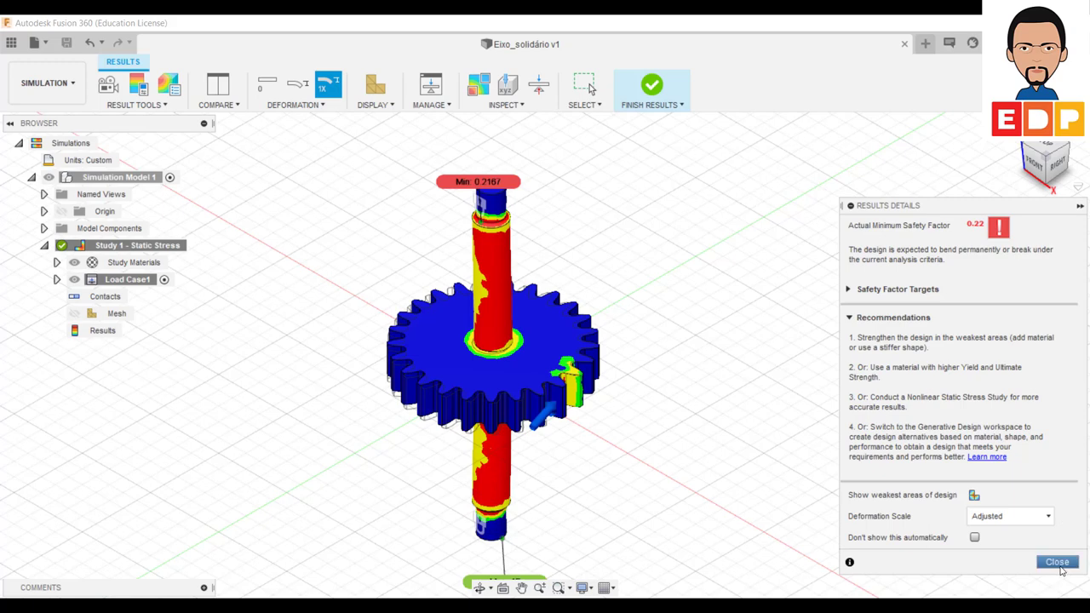
- Plot Displacement results (0.5767 mm maximum) with the deformation shown at Adjusted scale
{"action": "left_click", "coordinate": [1059, 564]}
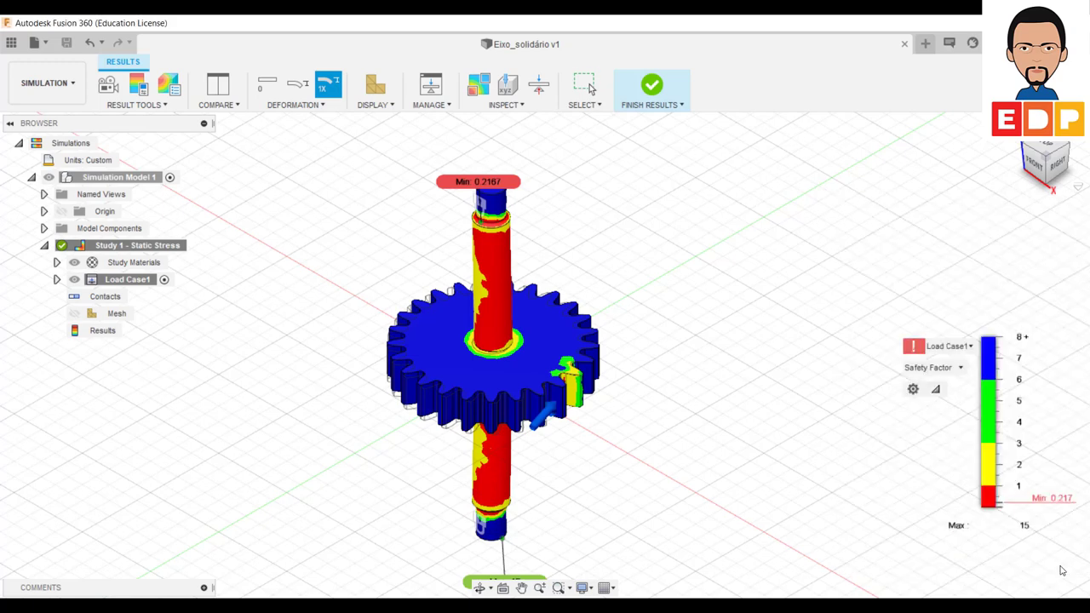
{"action": "left_click", "coordinate": [933, 368]}
{"action": "left_click", "coordinate": [940, 415]}
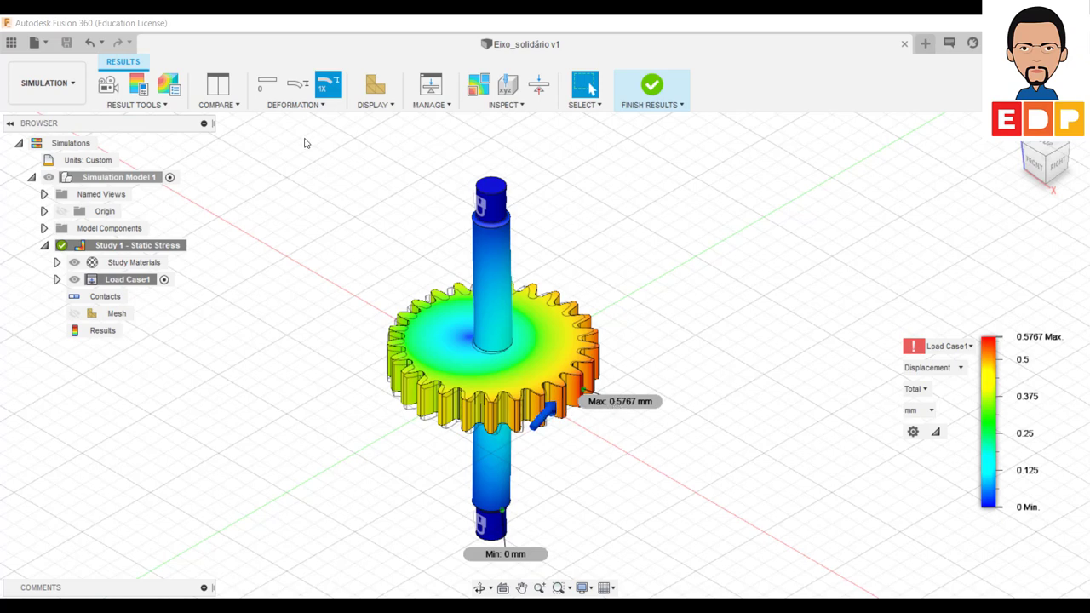
{"action": "left_click", "coordinate": [297, 85]}
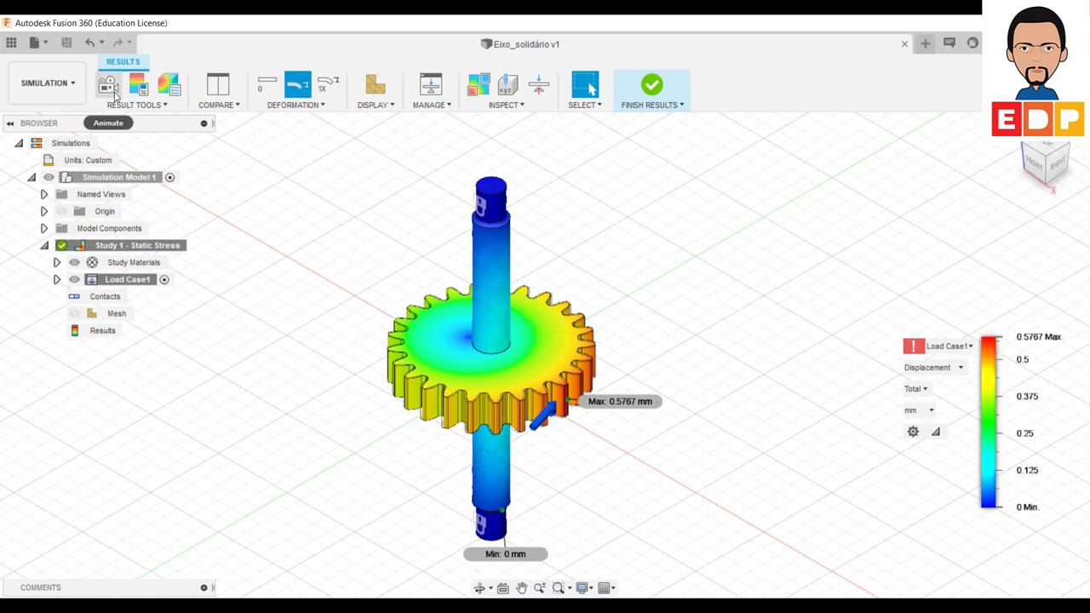
{"action": "left_click", "coordinate": [113, 92]}
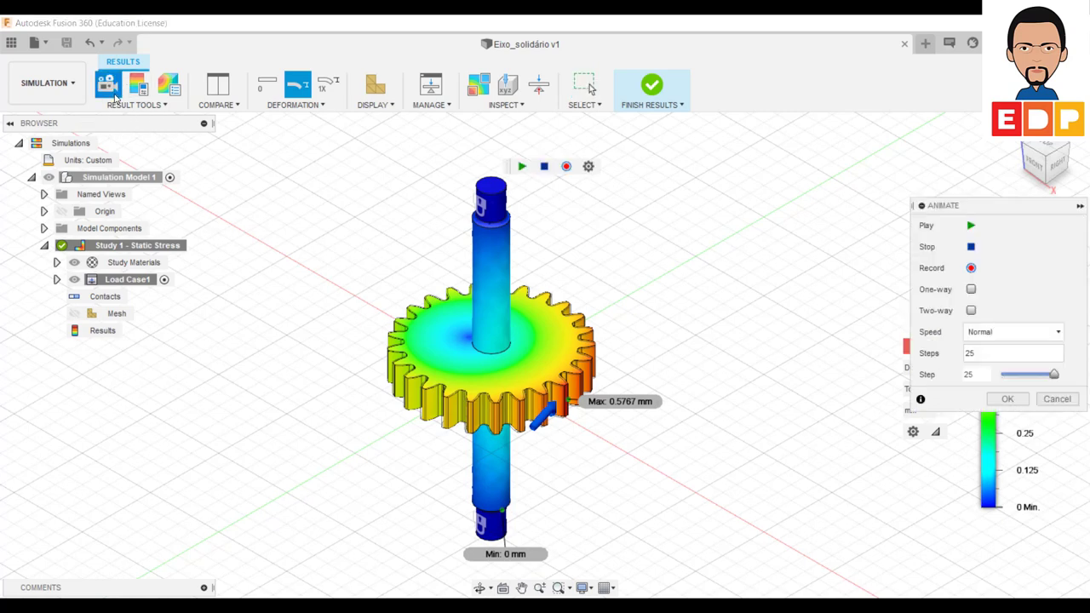
{"action": "left_click", "coordinate": [993, 350]}
{"action": "left_click", "coordinate": [970, 225]}
{"action": "left_click", "coordinate": [1009, 398]}
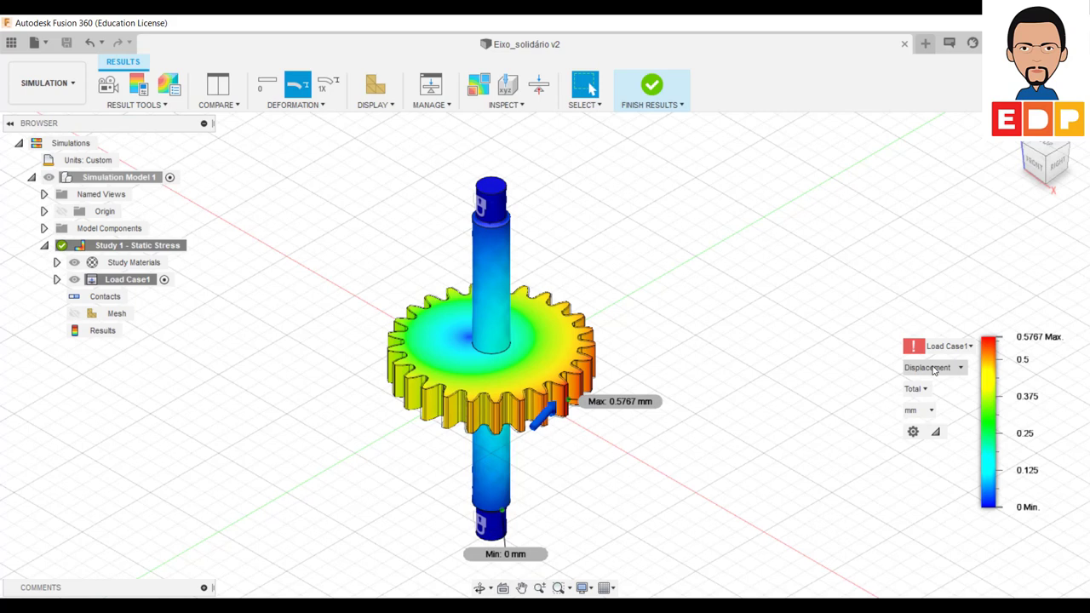
- Switch the legend to Von Mises stress and zoom to inspect the 1200 MPa shoulder peak
{"action": "left_click", "coordinate": [933, 369]}
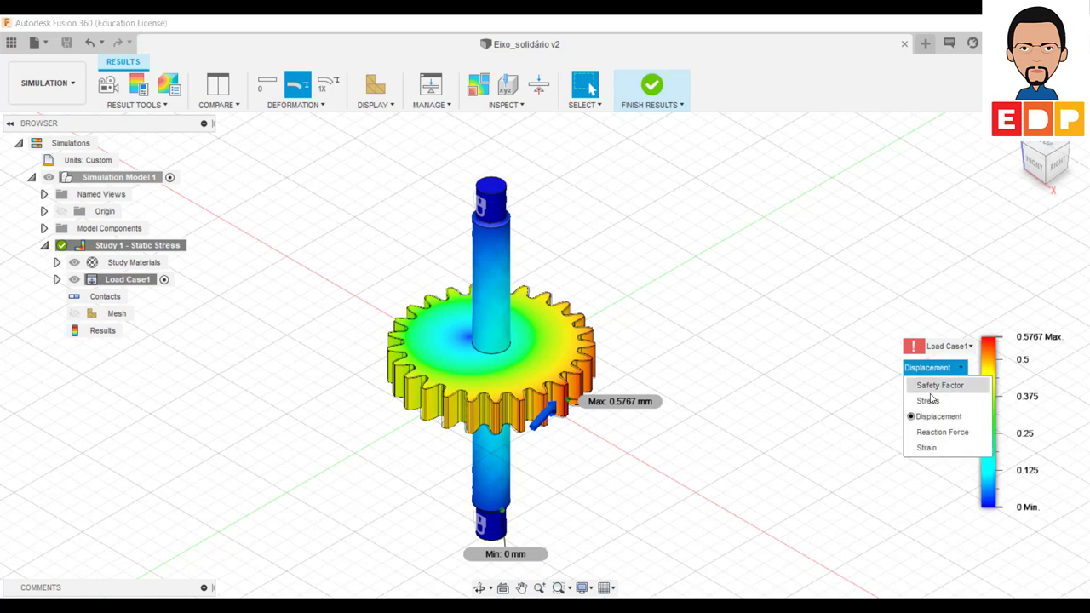
{"action": "left_click", "coordinate": [928, 400]}
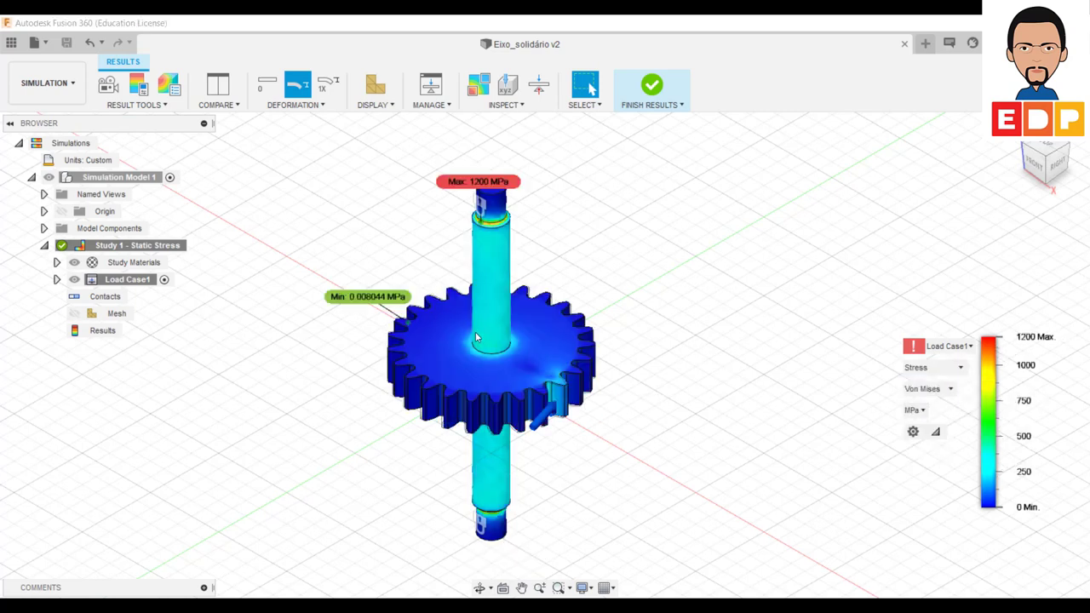
{"action": "scroll", "coordinate": [490, 224], "scroll_direction": "up", "scroll_amount": 2}
{"action": "scroll", "coordinate": [485, 225], "scroll_direction": "up", "scroll_amount": 2}
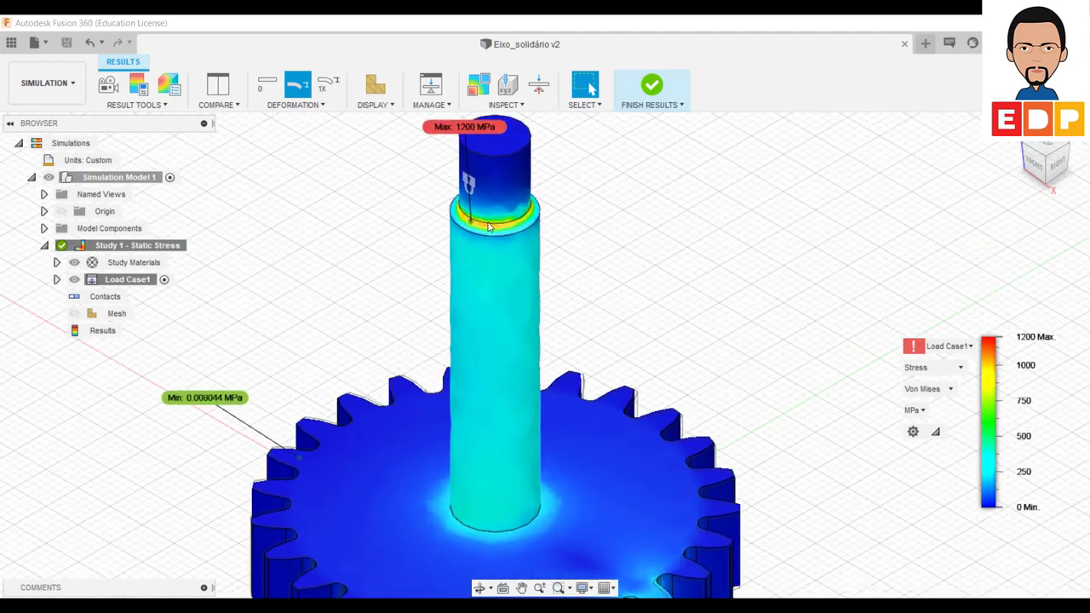
{"action": "scroll", "coordinate": [481, 227], "scroll_direction": "up", "scroll_amount": 1}
{"action": "scroll", "coordinate": [485, 226], "scroll_direction": "down", "scroll_amount": 2}
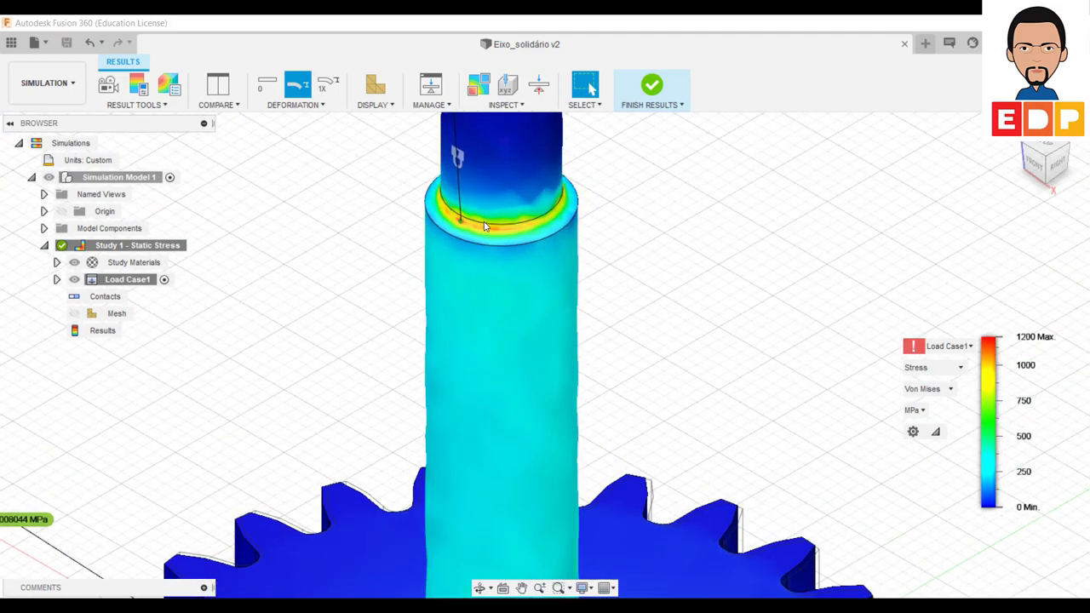
{"action": "scroll", "coordinate": [485, 225], "scroll_direction": "down", "scroll_amount": 2}
{"action": "scroll", "coordinate": [484, 226], "scroll_direction": "down", "scroll_amount": 2}
{"action": "scroll", "coordinate": [484, 225], "scroll_direction": "down", "scroll_amount": 1}
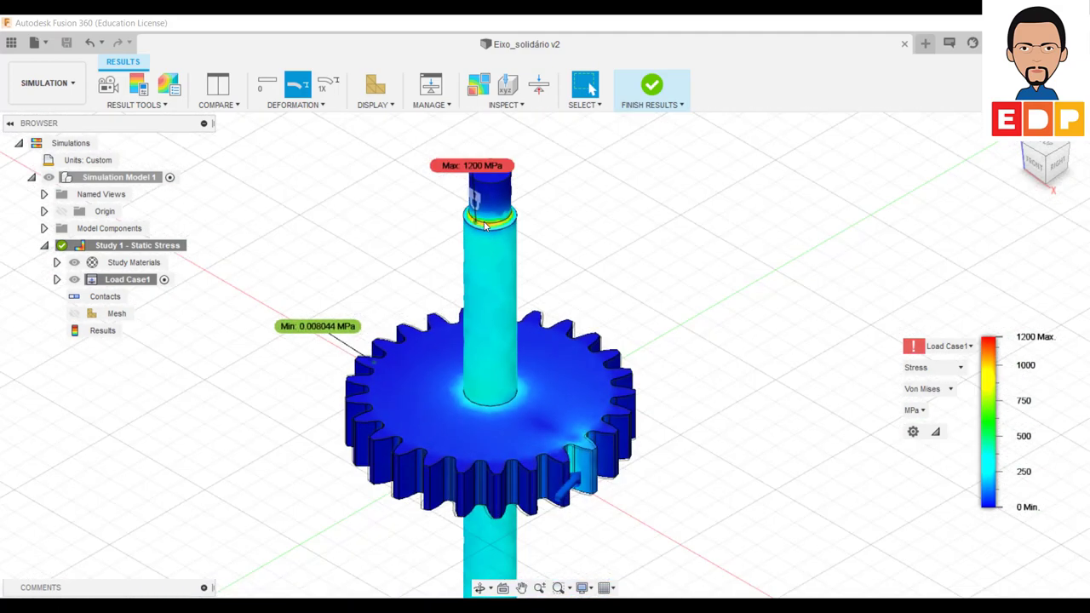
{"action": "scroll", "coordinate": [485, 226], "scroll_direction": "down", "scroll_amount": 2}
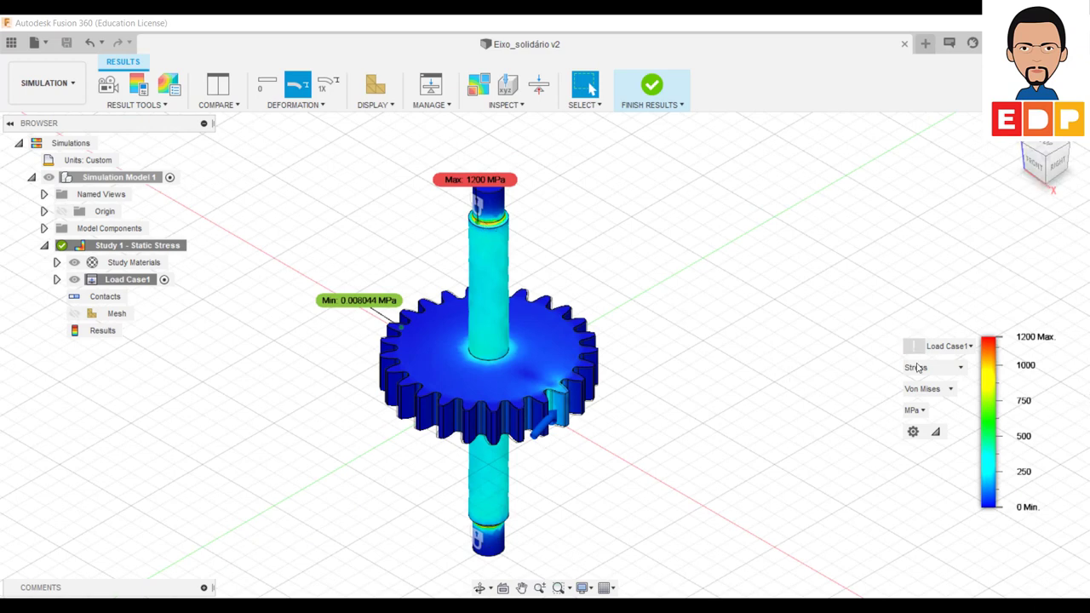
- Finish Results and switch the workspace back to Design
{"action": "left_click", "coordinate": [652, 85]}
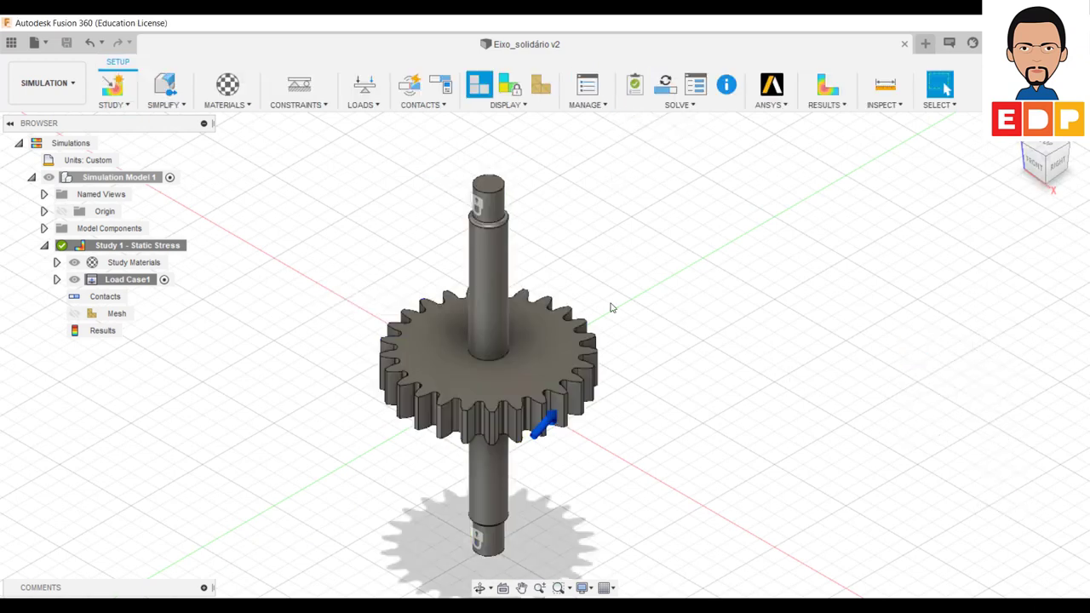
{"action": "left_click", "coordinate": [79, 88]}
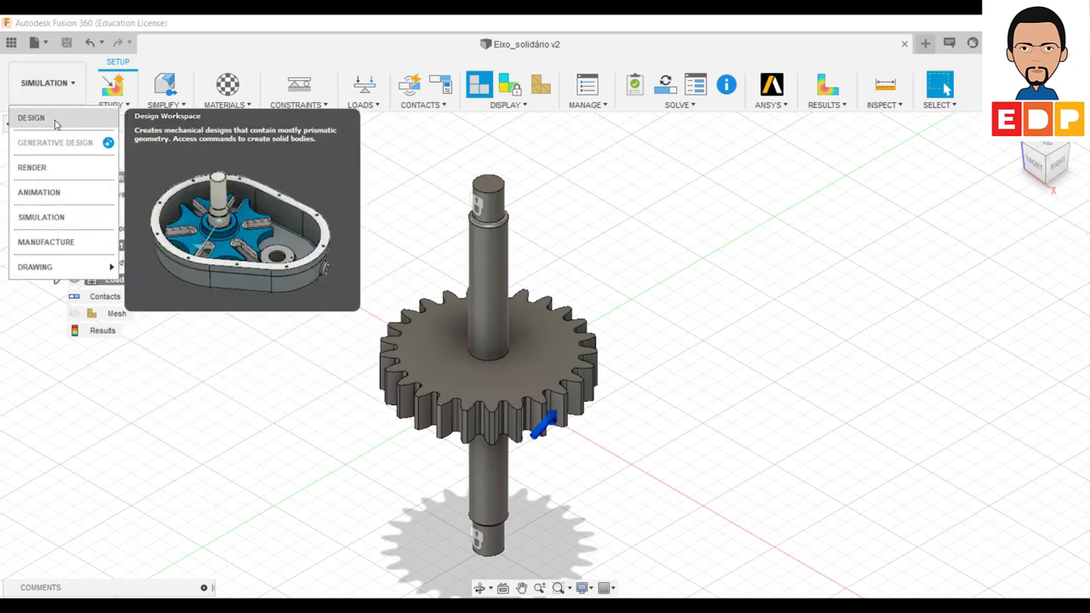
{"action": "left_click", "coordinate": [51, 119]}
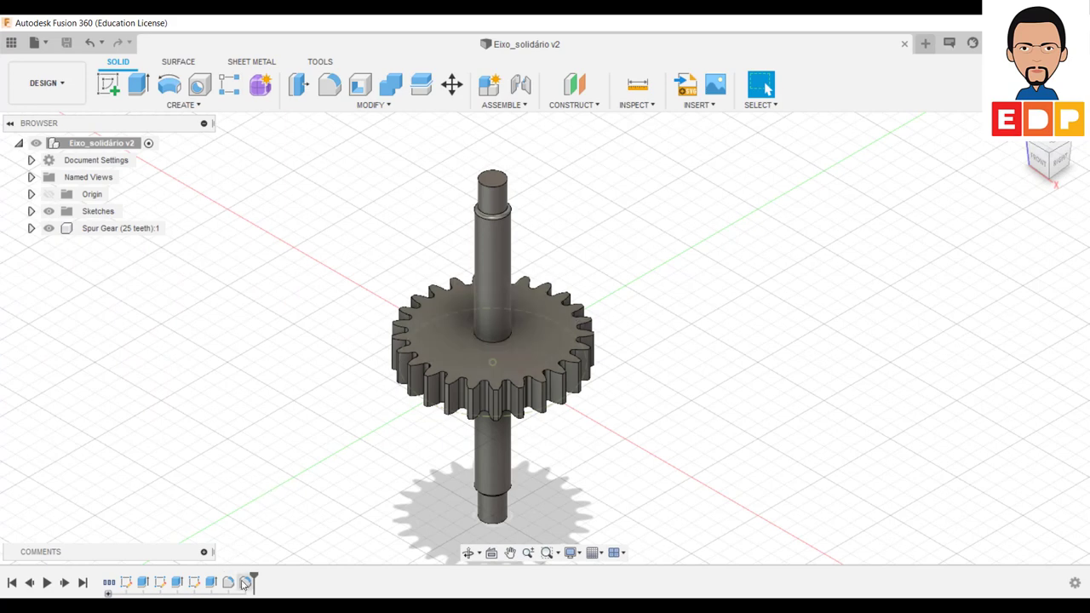
- Edit Fillet3 in the timeline to change its radius from 1 mm to 0.25 mm
{"action": "left_click", "coordinate": [245, 583]}
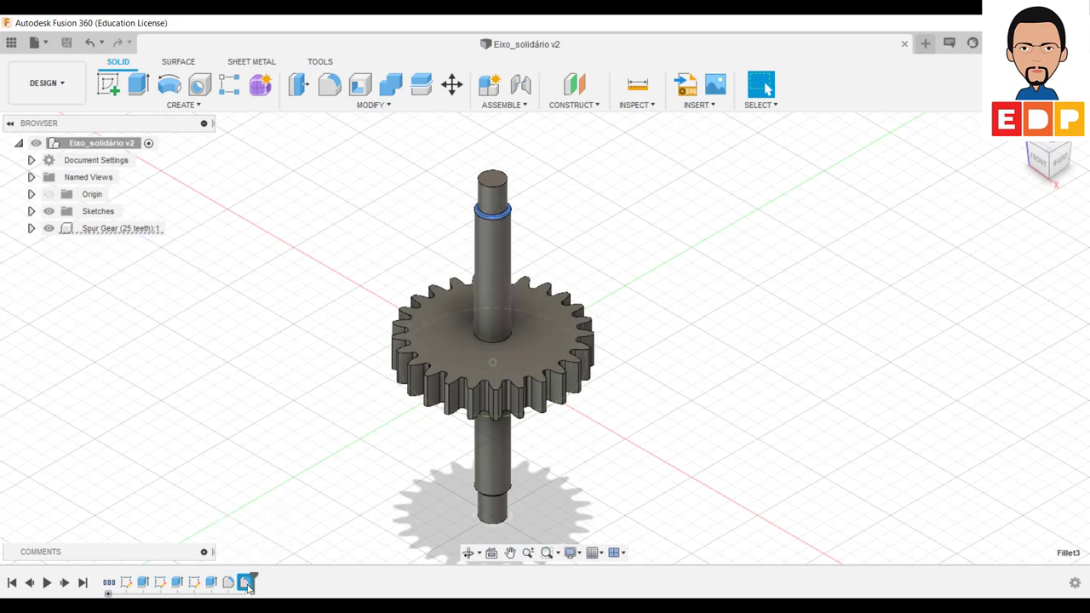
{"action": "right_click", "coordinate": [249, 586]}
{"action": "key", "text": "Escape"}
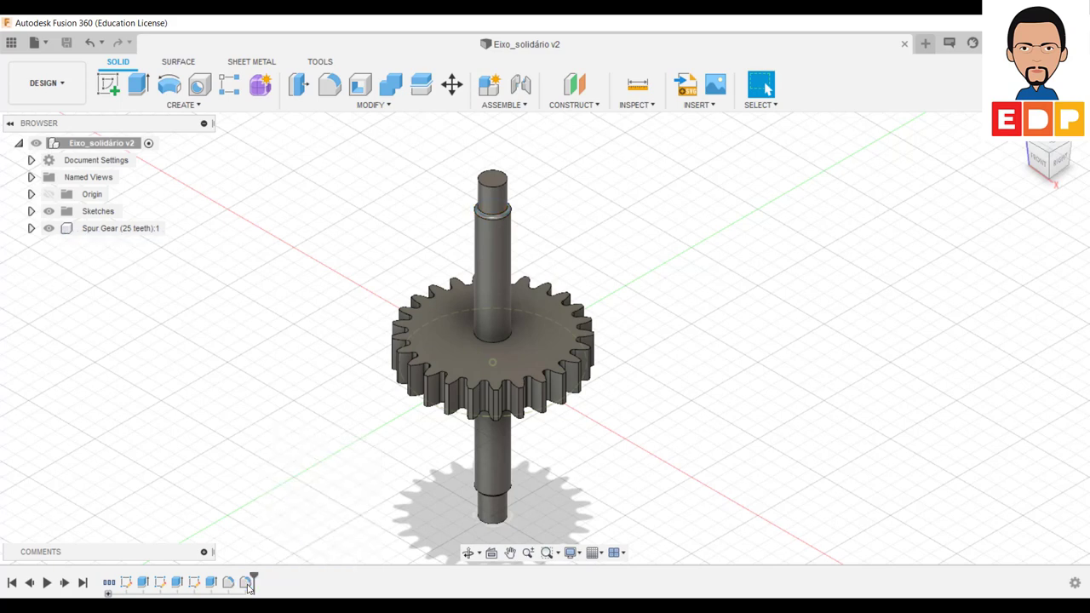
{"action": "left_click", "coordinate": [247, 584]}
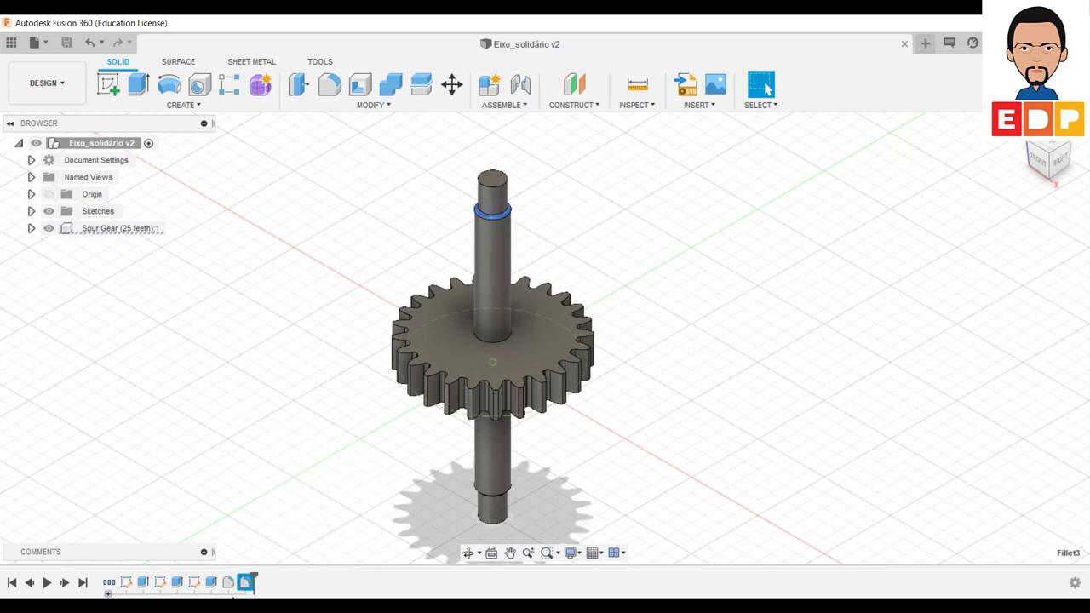
{"action": "right_click", "coordinate": [246, 587]}
{"action": "left_click", "coordinate": [290, 458]}
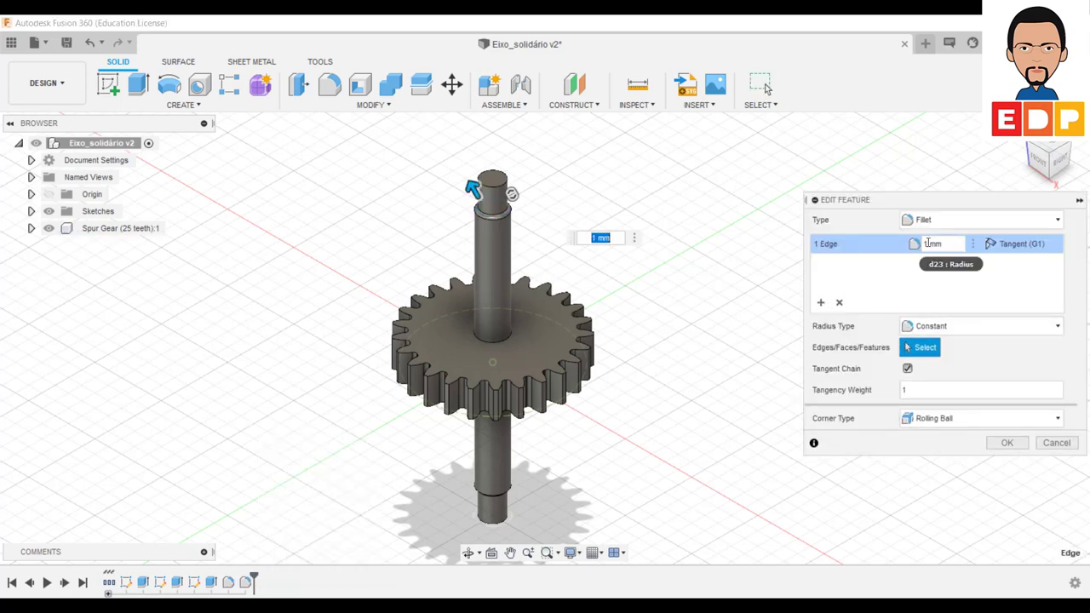
{"action": "left_click", "coordinate": [929, 244]}
{"action": "double_click", "coordinate": [928, 244]}
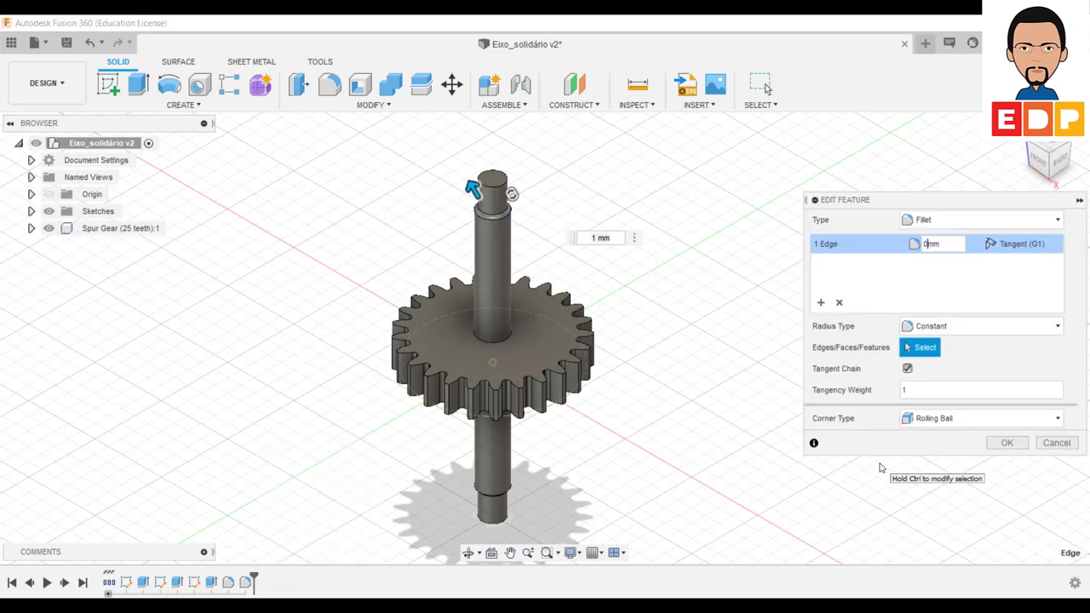
{"action": "type", "text": ".25"}
{"action": "left_click", "coordinate": [1006, 443]}
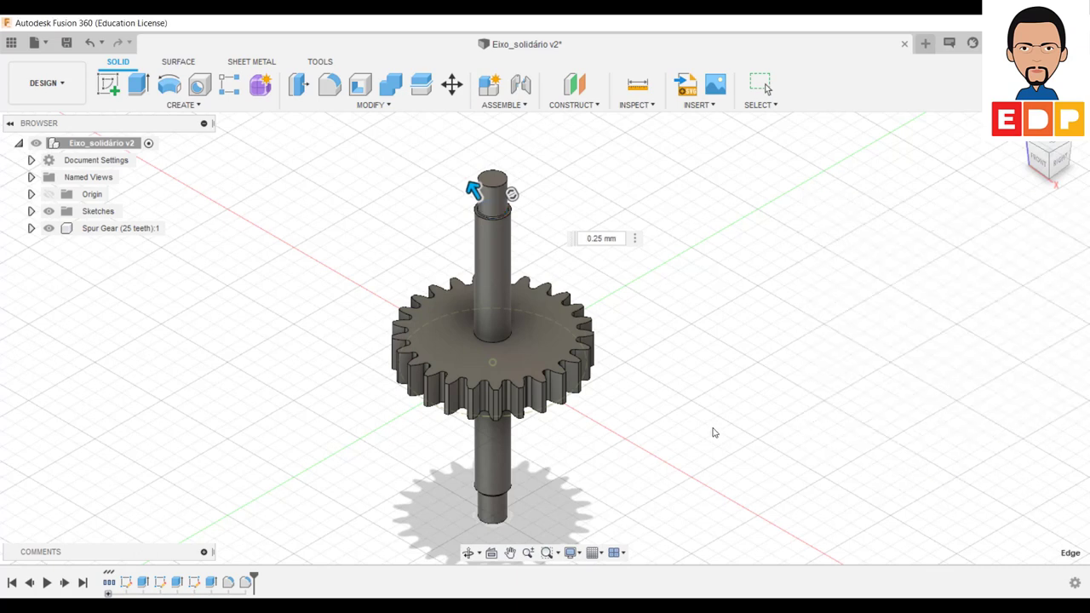
- Edit the lower Fillet2 to reduce its radius to 0.5 mm
{"action": "right_click", "coordinate": [228, 588]}
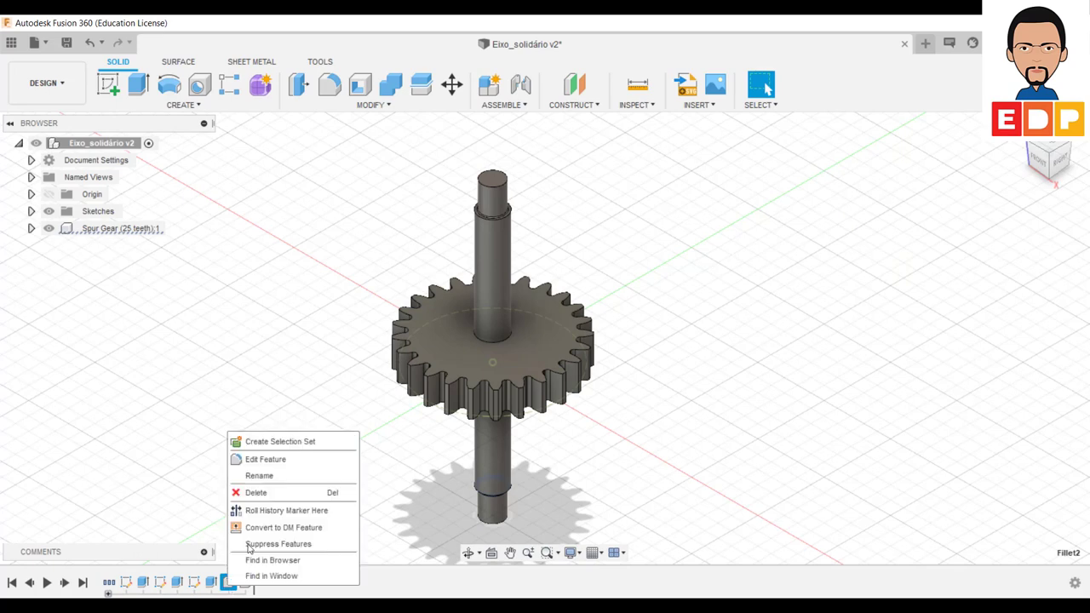
{"action": "left_click", "coordinate": [272, 457]}
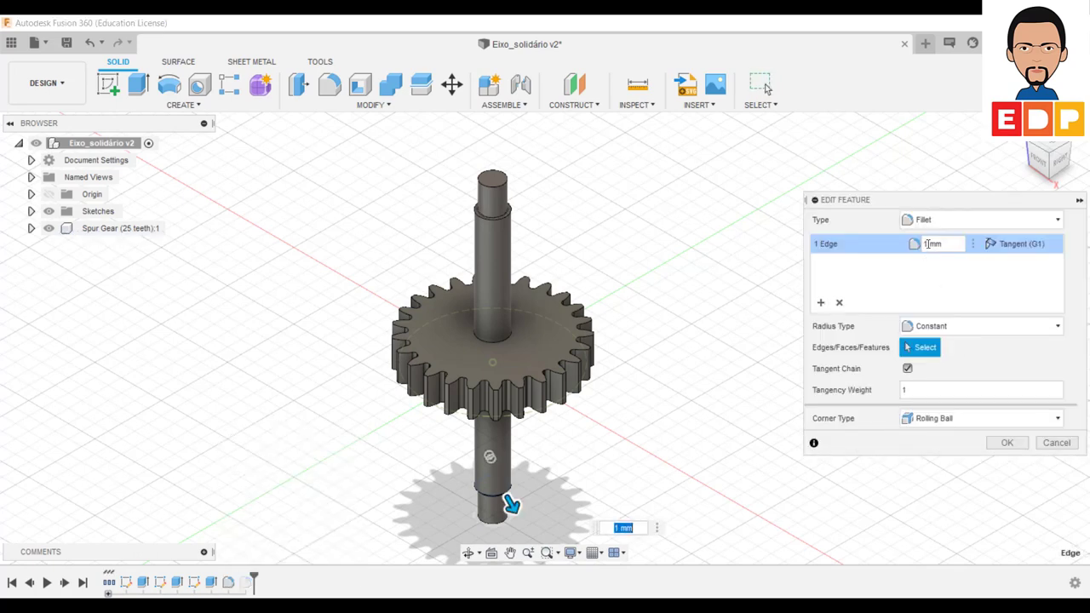
{"action": "double_click", "coordinate": [927, 244]}
{"action": "type", "text": ".5"}
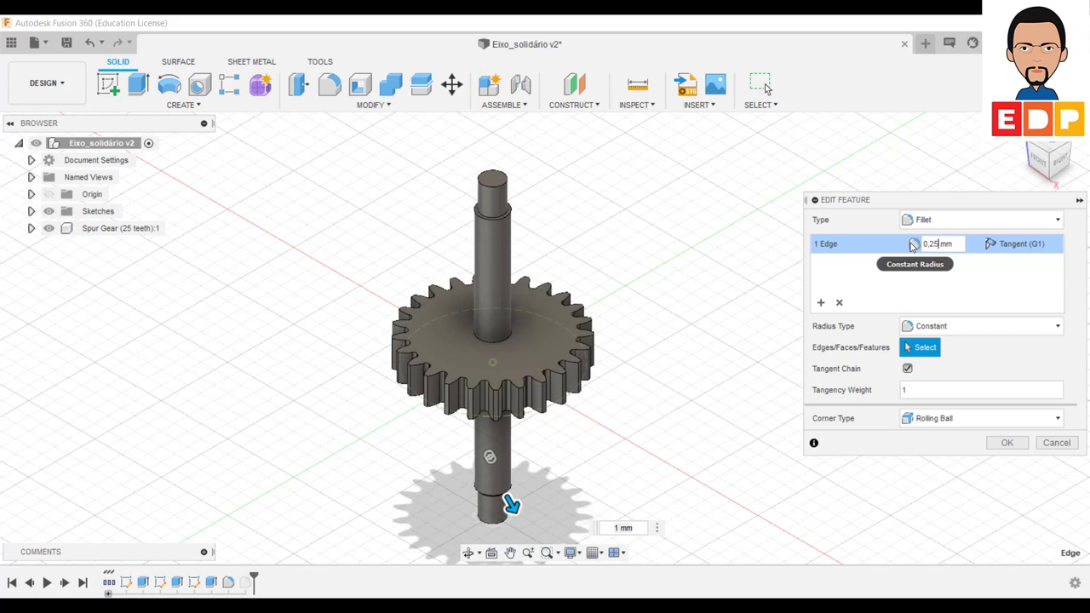
{"action": "key", "text": "Return"}
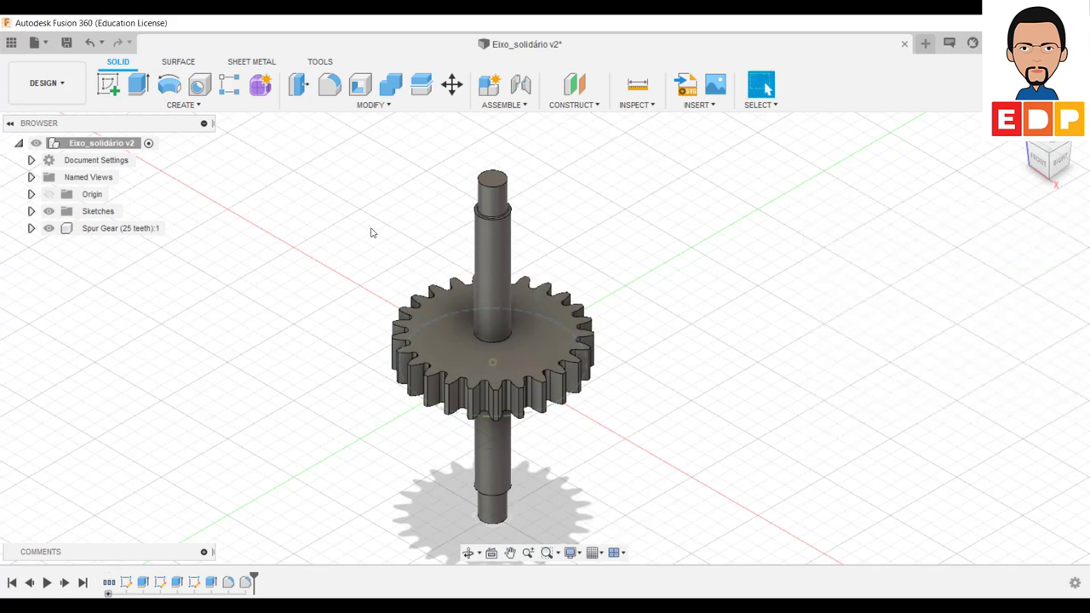
- Return to the Simulation workspace and solve the stress study on the updated shaft
{"action": "left_click", "coordinate": [49, 83]}
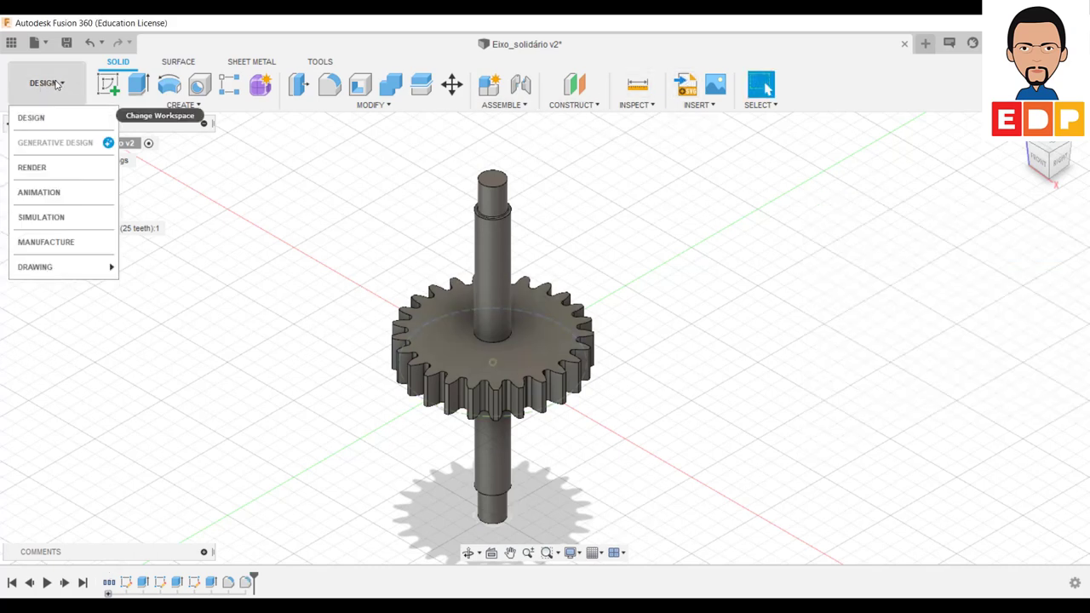
{"action": "left_click", "coordinate": [51, 216]}
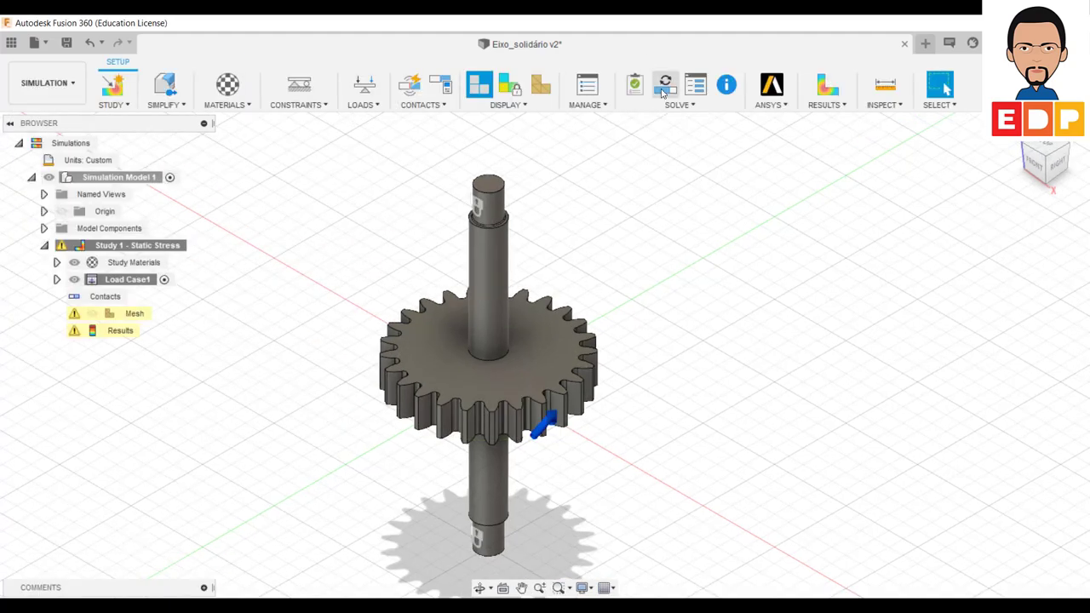
{"action": "left_click", "coordinate": [665, 89]}
{"action": "left_click", "coordinate": [754, 483]}
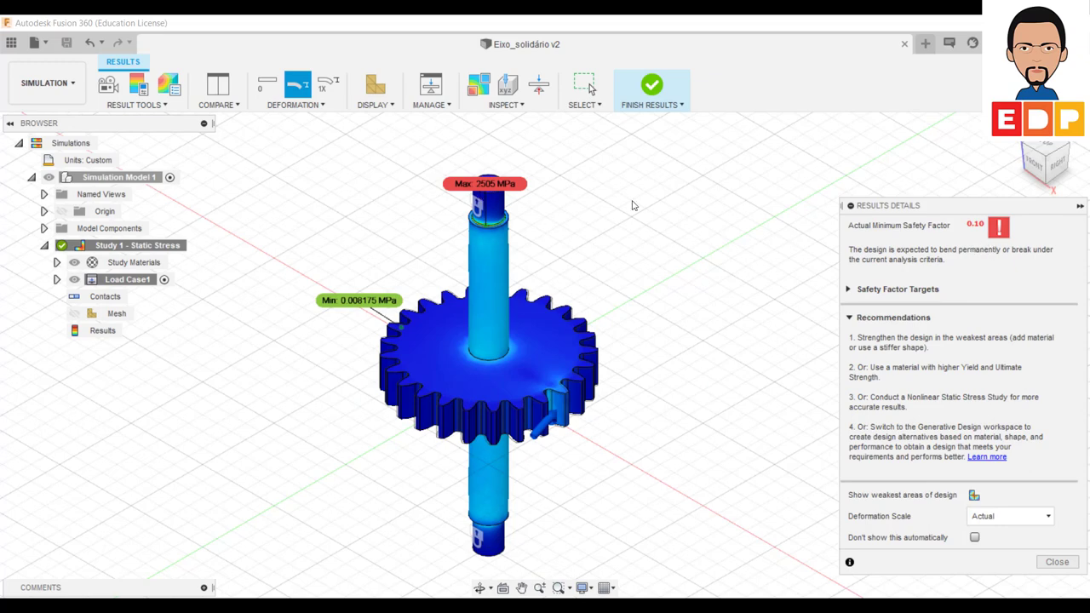
- Close the results summary and switch the plotted result from stress to Safety Factor
{"action": "left_click", "coordinate": [1063, 565]}
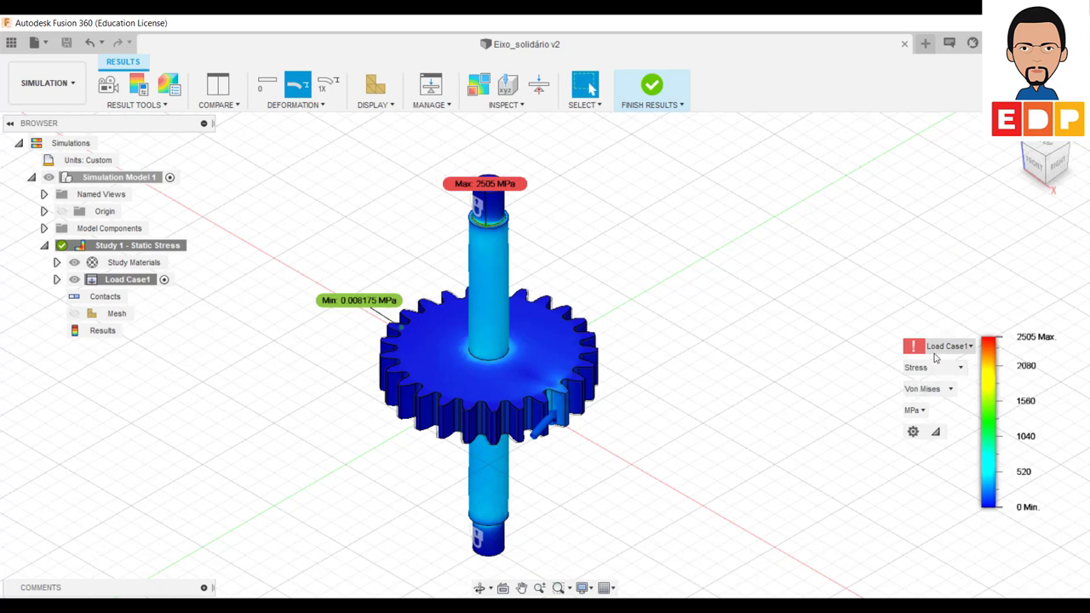
{"action": "left_click", "coordinate": [934, 369]}
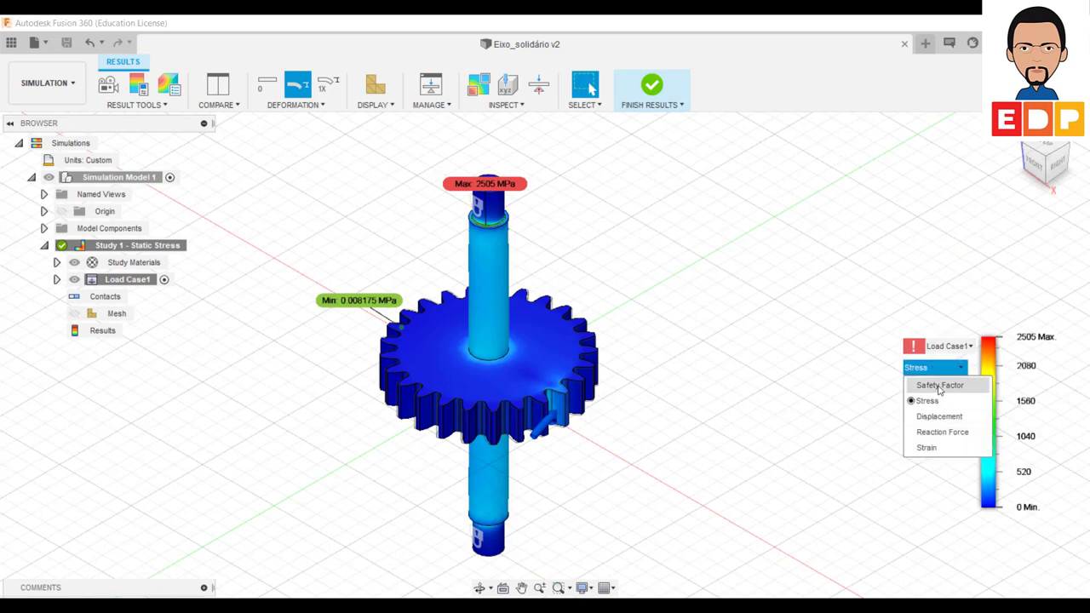
{"action": "left_click", "coordinate": [939, 386]}
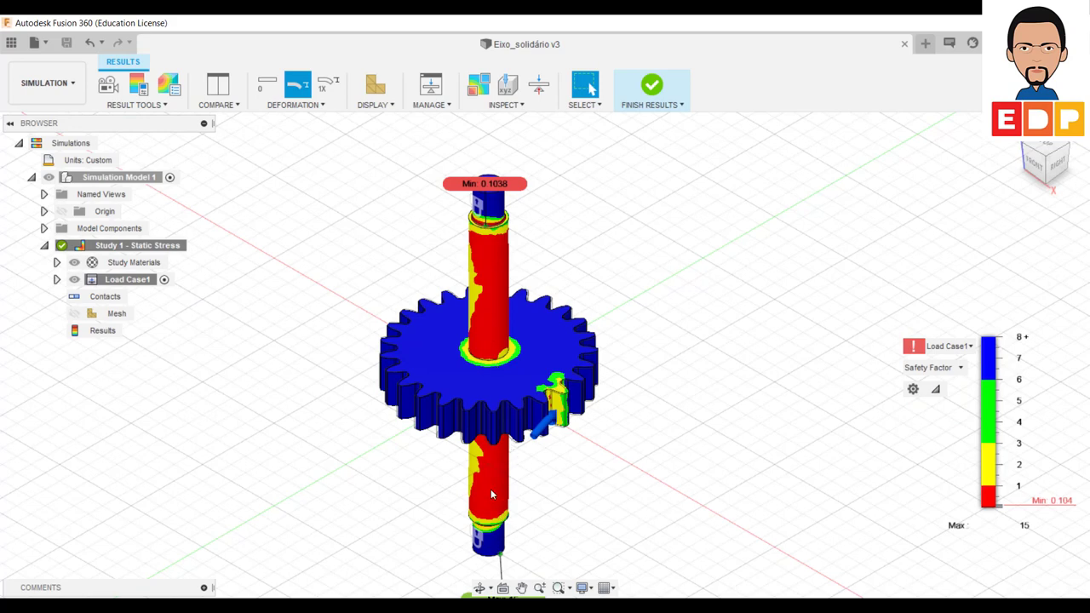
- Finish the results, reorient the model, and return to the Design workspace to inspect Extrude4 and Extrude5
{"action": "left_click", "coordinate": [652, 86]}
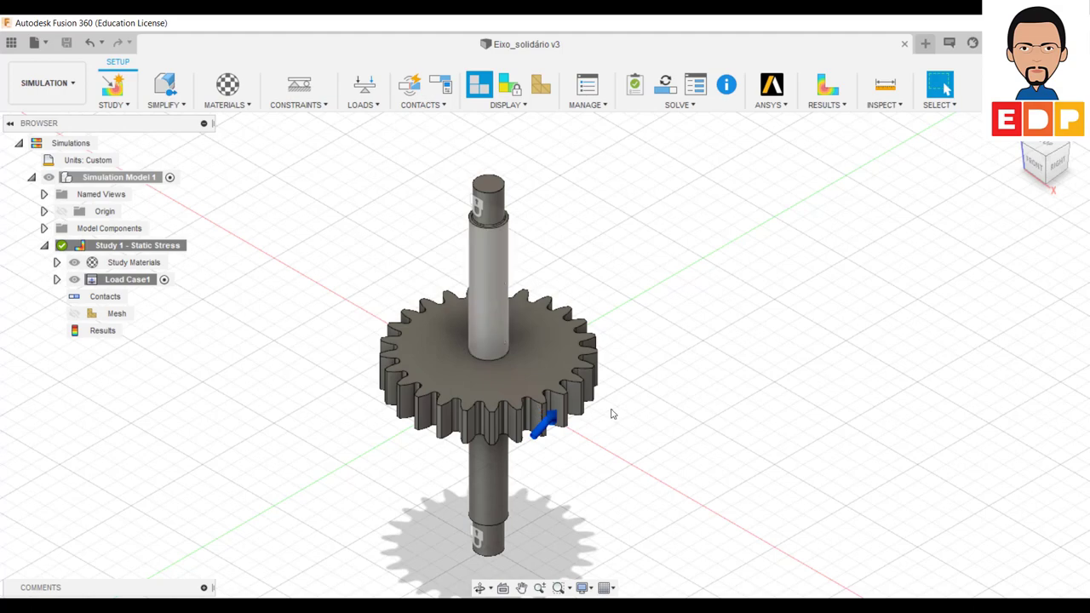
{"action": "middle_click_drag", "start_coordinate": [791, 445], "coordinate": [763, 359]}
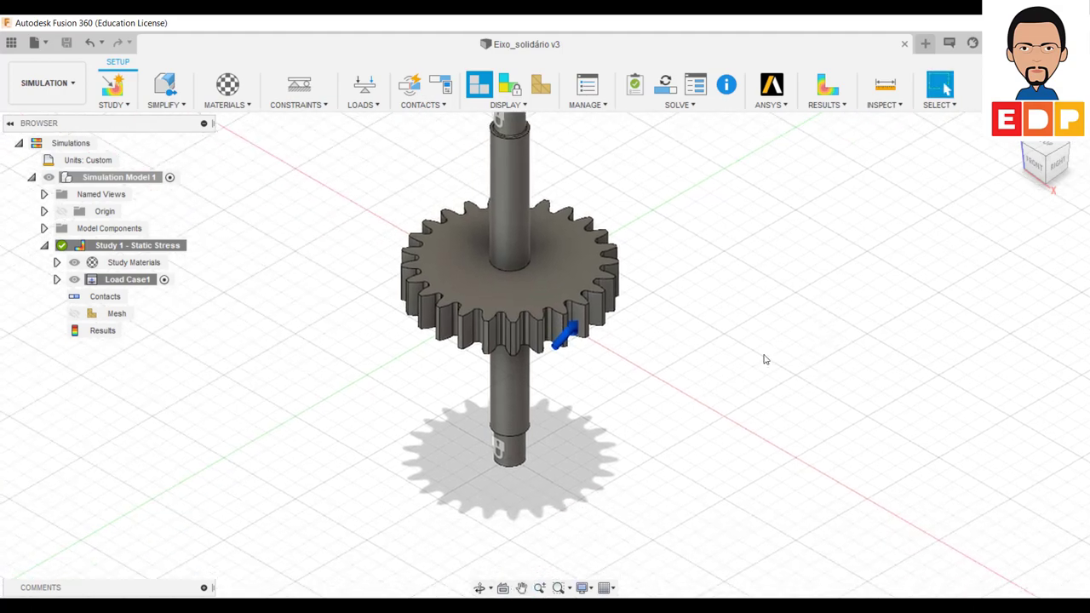
{"action": "left_click", "coordinate": [1048, 187]}
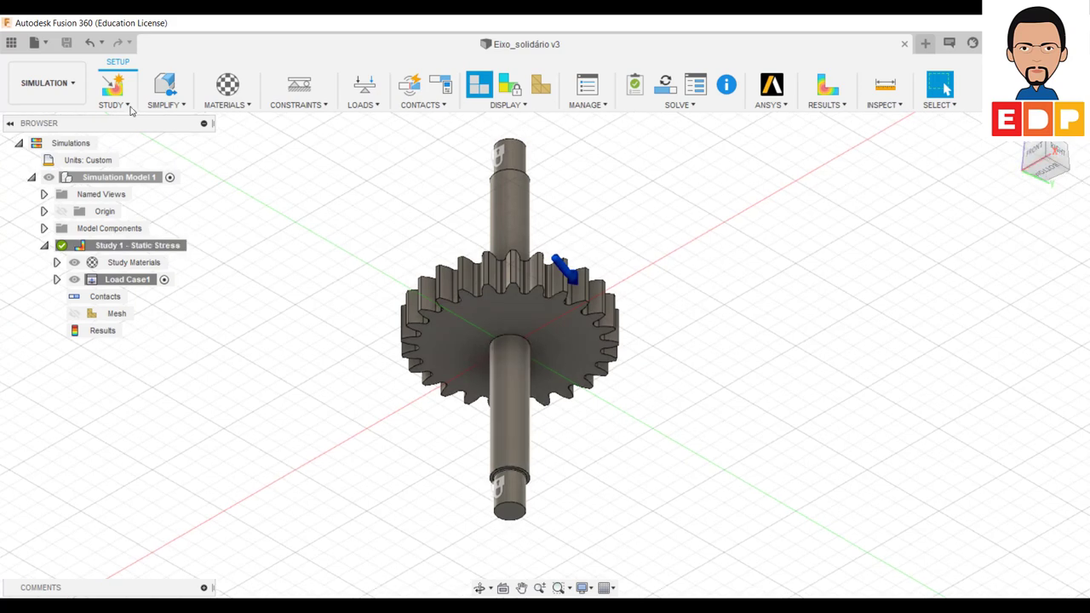
{"action": "left_click", "coordinate": [68, 85]}
{"action": "left_click", "coordinate": [51, 118]}
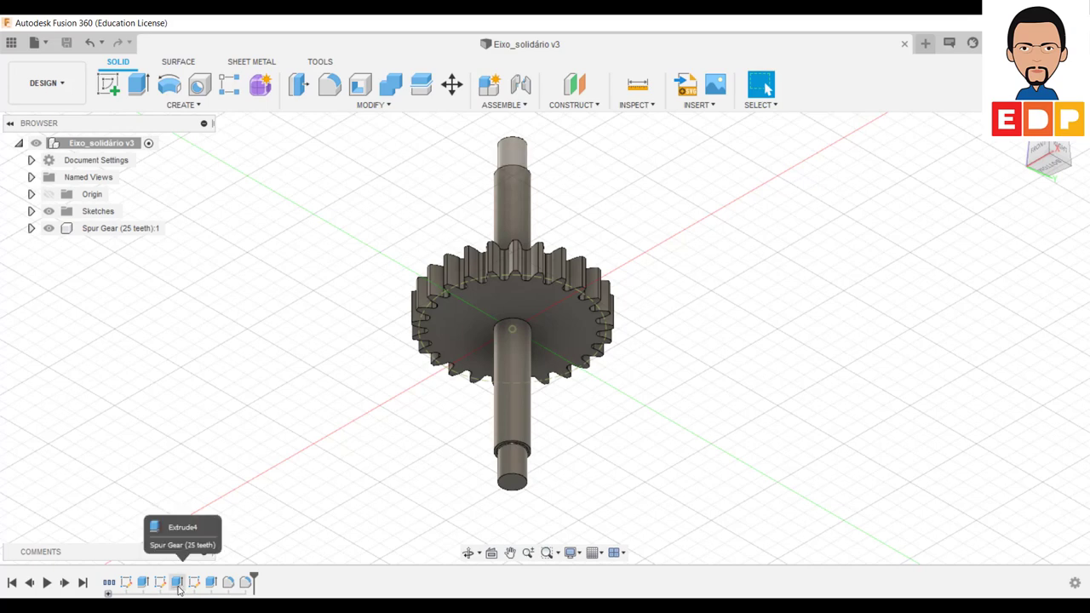
{"action": "left_click", "coordinate": [179, 588]}
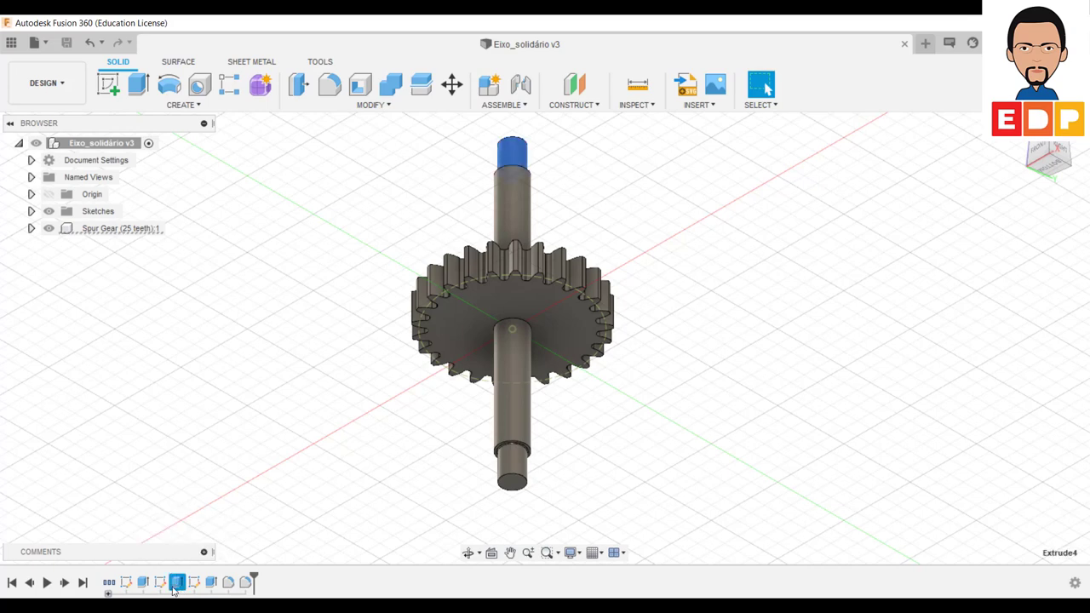
{"action": "left_click", "coordinate": [212, 585]}
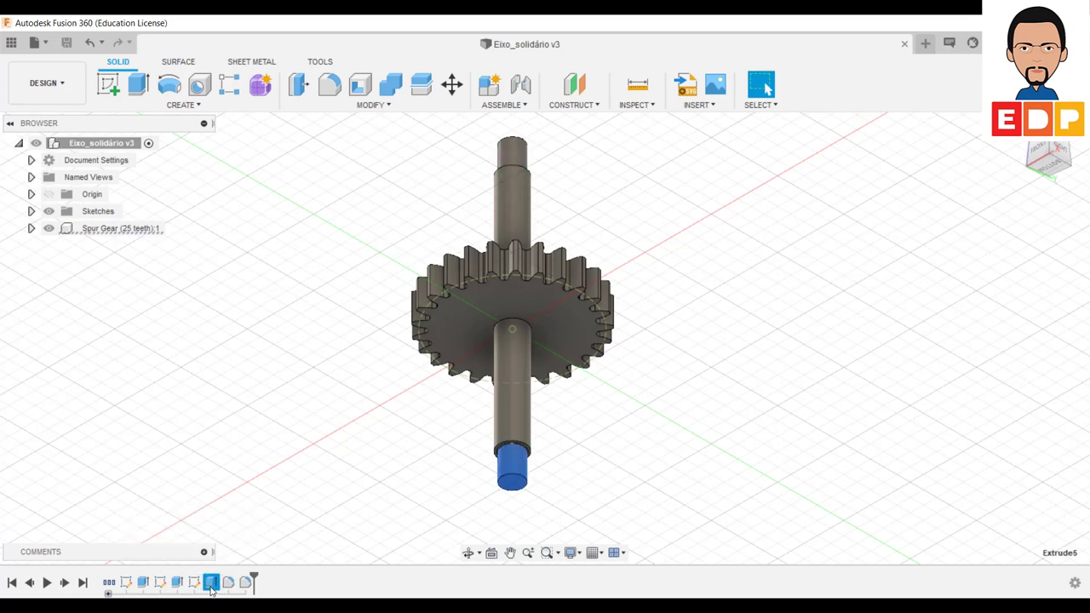
- Edit Extrude3 so the shaft extends 25 mm on one side and 35 mm on the other
{"action": "double_click", "coordinate": [143, 583]}
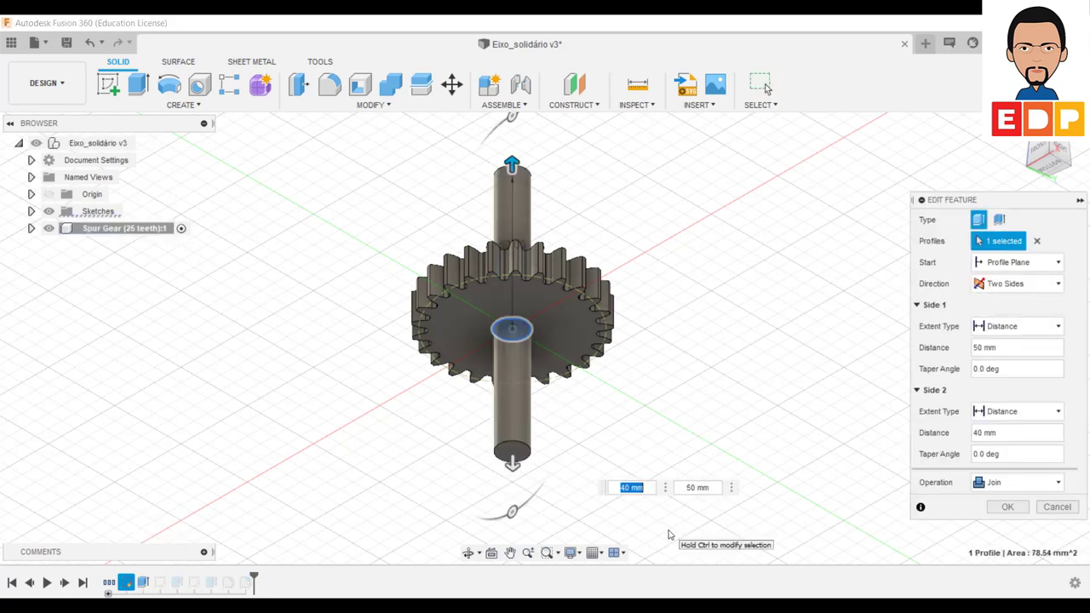
{"action": "type", "text": "25"}
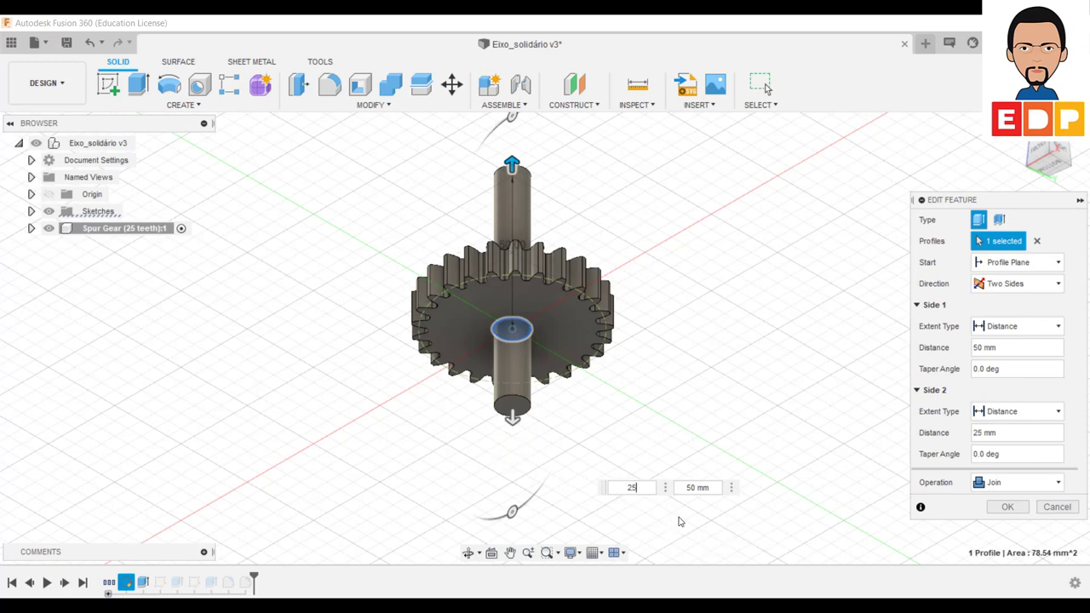
{"action": "left_click", "coordinate": [696, 489]}
{"action": "double_click", "coordinate": [688, 490]}
{"action": "type", "text": "3"}
{"action": "type", "text": "5"}
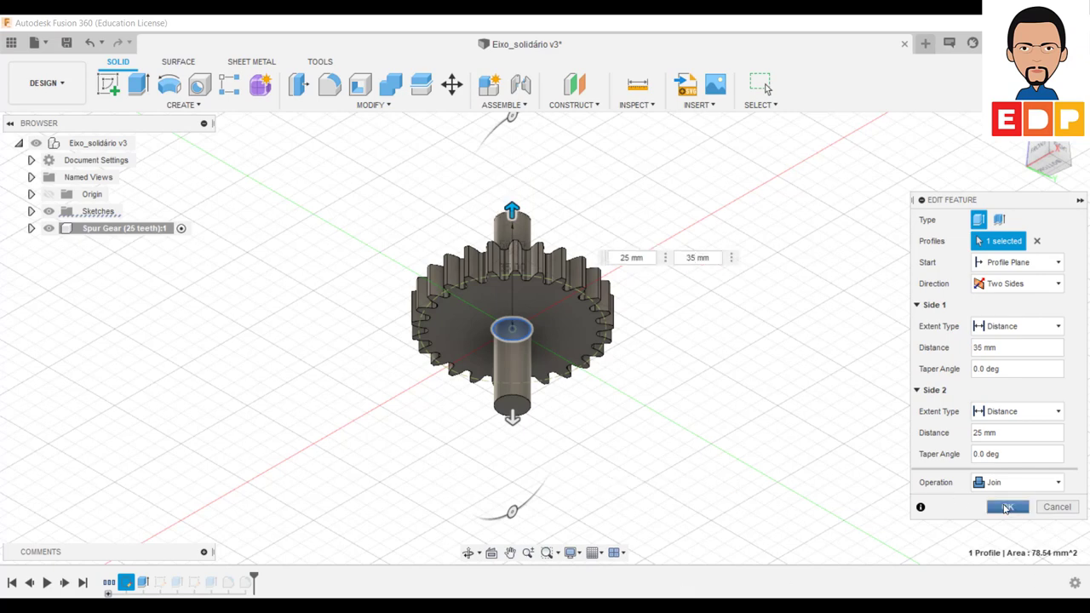
{"action": "left_click", "coordinate": [1006, 509]}
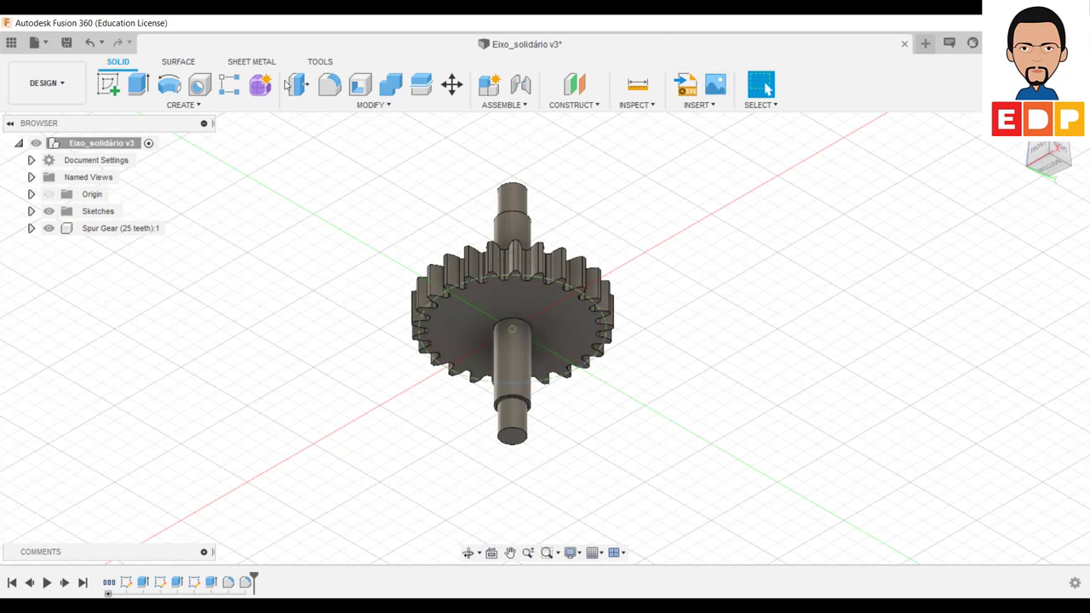
- Switch to the Simulation workspace and solve the study locally on the shortened shaft
{"action": "left_click", "coordinate": [51, 89]}
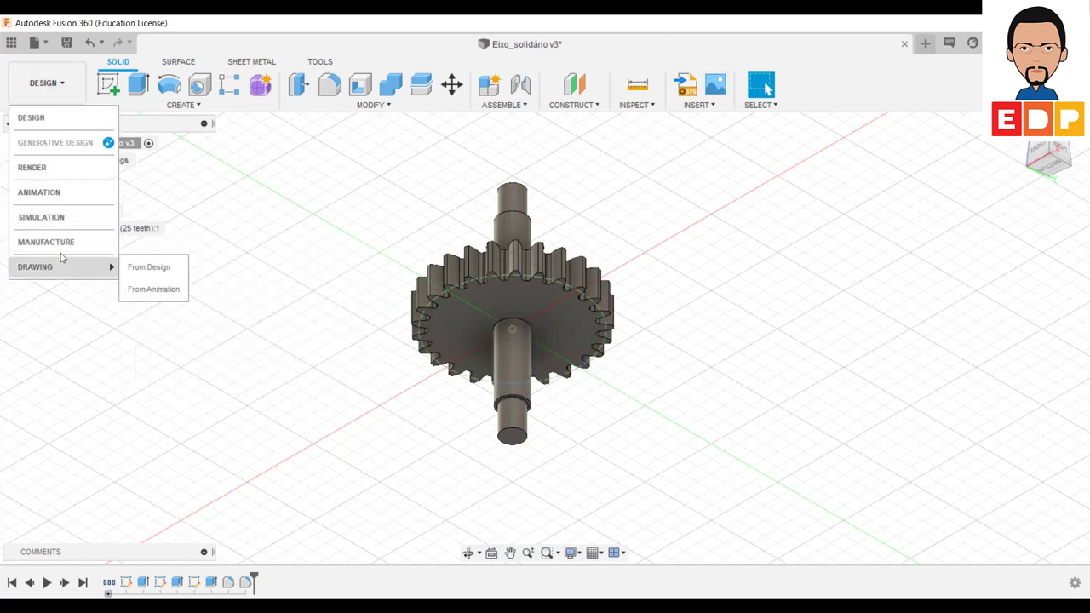
{"action": "left_click", "coordinate": [53, 217]}
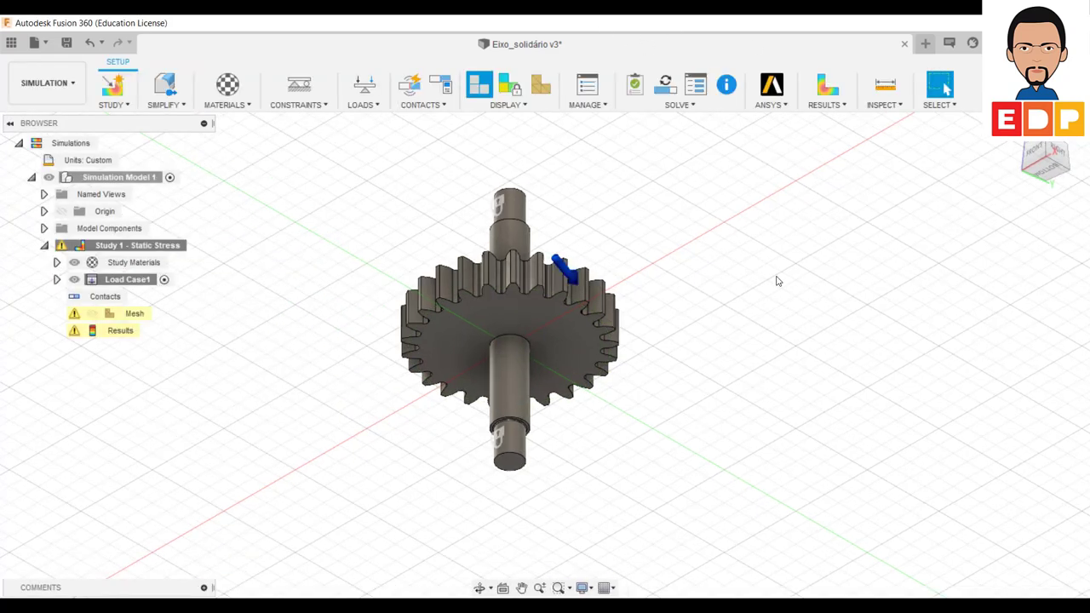
{"action": "left_click", "coordinate": [666, 85]}
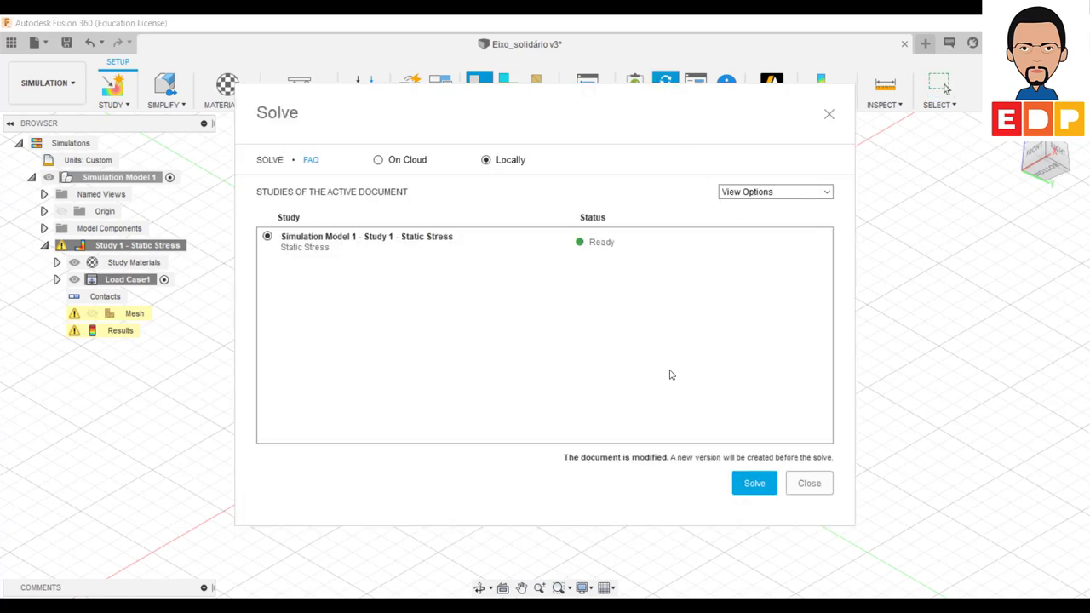
{"action": "left_click", "coordinate": [754, 484]}
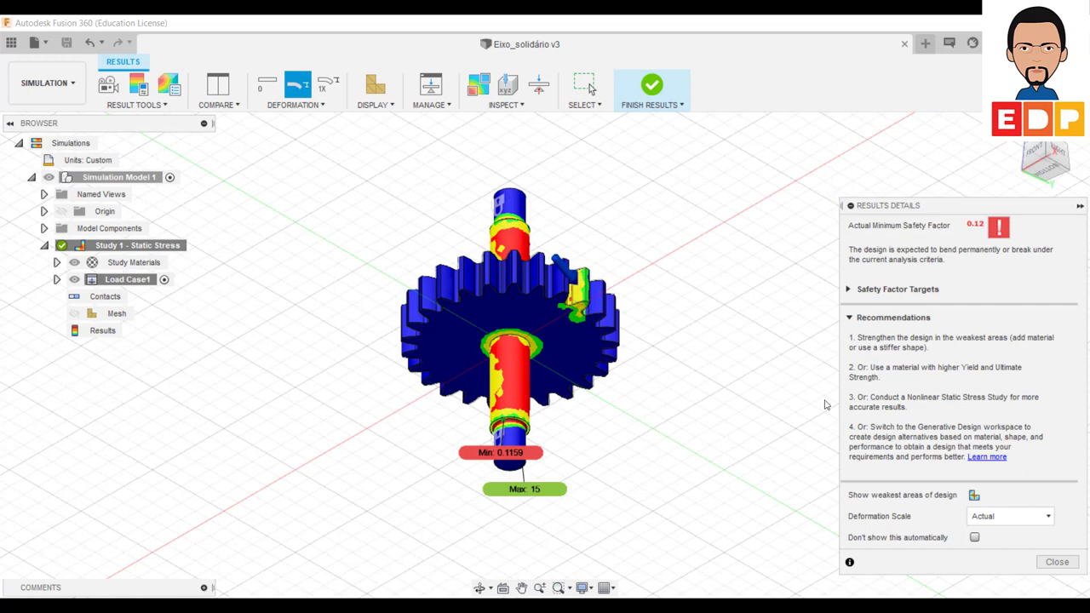
- Close the results summary and plot the Displacement results
{"action": "left_click", "coordinate": [1057, 562]}
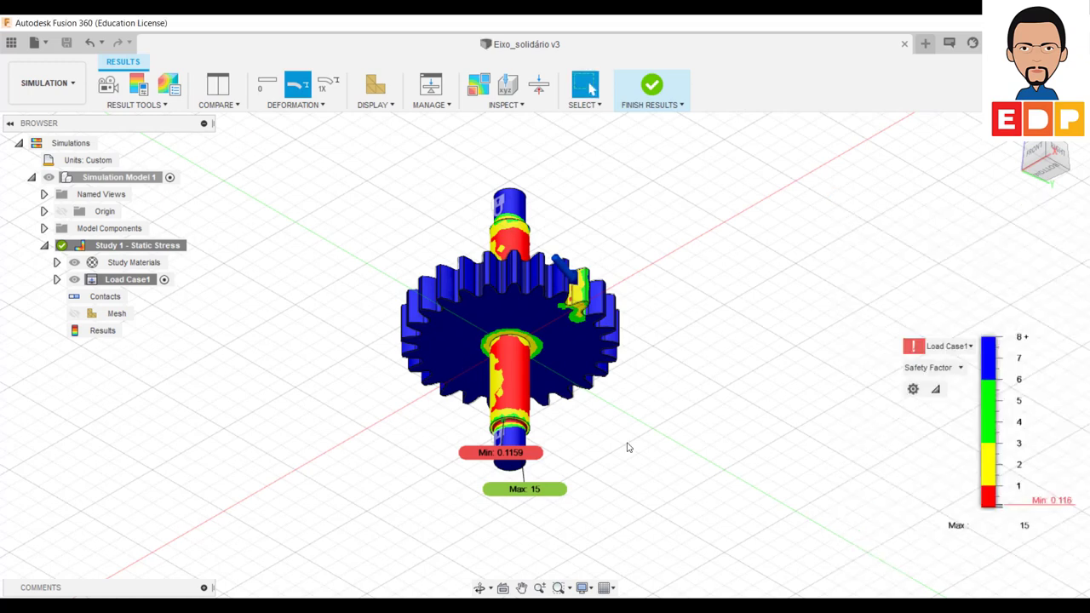
{"action": "left_click", "coordinate": [951, 347]}
{"action": "left_click", "coordinate": [952, 367]}
{"action": "left_click", "coordinate": [918, 367]}
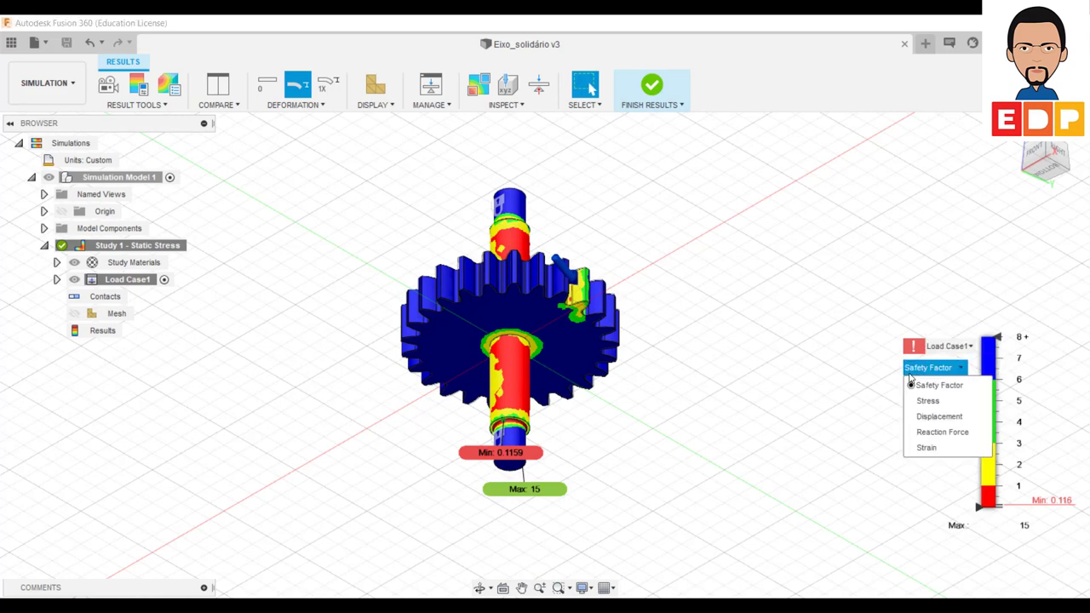
{"action": "left_click", "coordinate": [928, 414]}
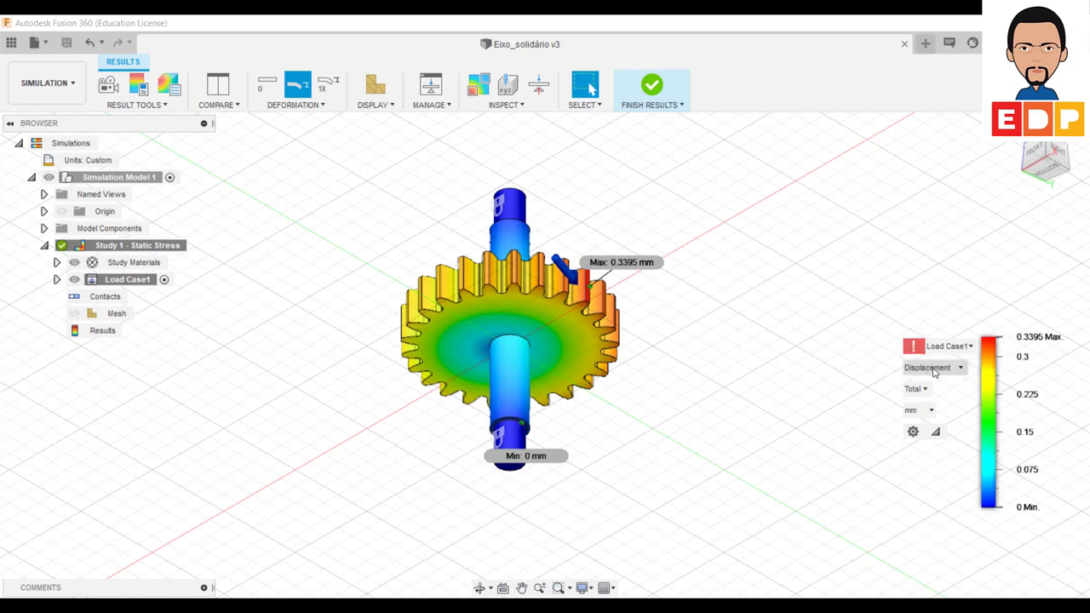
- Show the Reaction Force results, then switch back to the Safety Factor plot
{"action": "left_click", "coordinate": [933, 372]}
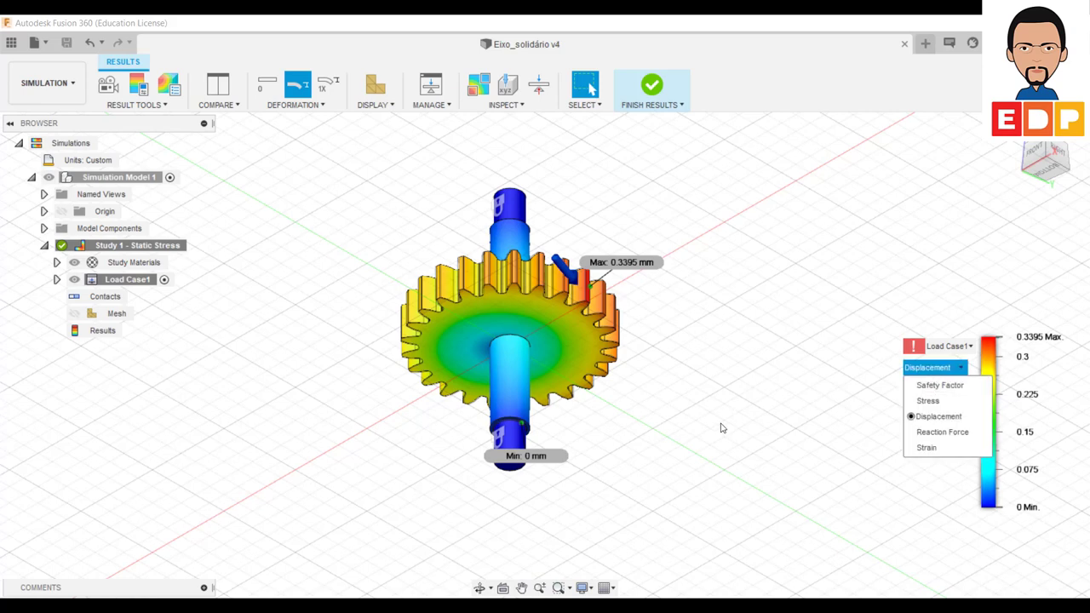
{"action": "left_click", "coordinate": [941, 432]}
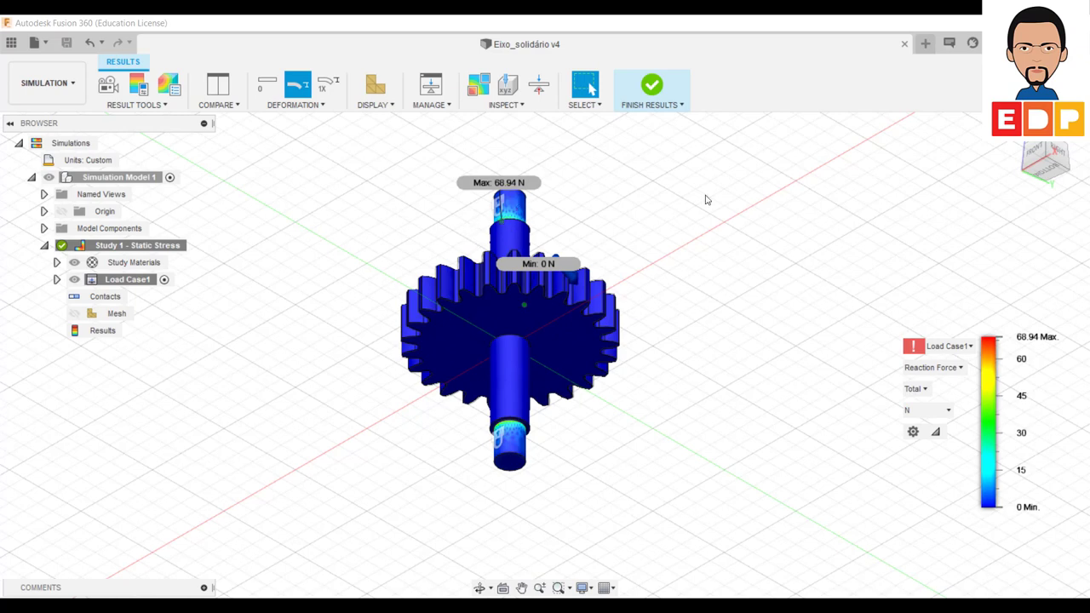
{"action": "mouse_move", "coordinate": [988, 421]}
{"action": "left_click", "coordinate": [954, 366]}
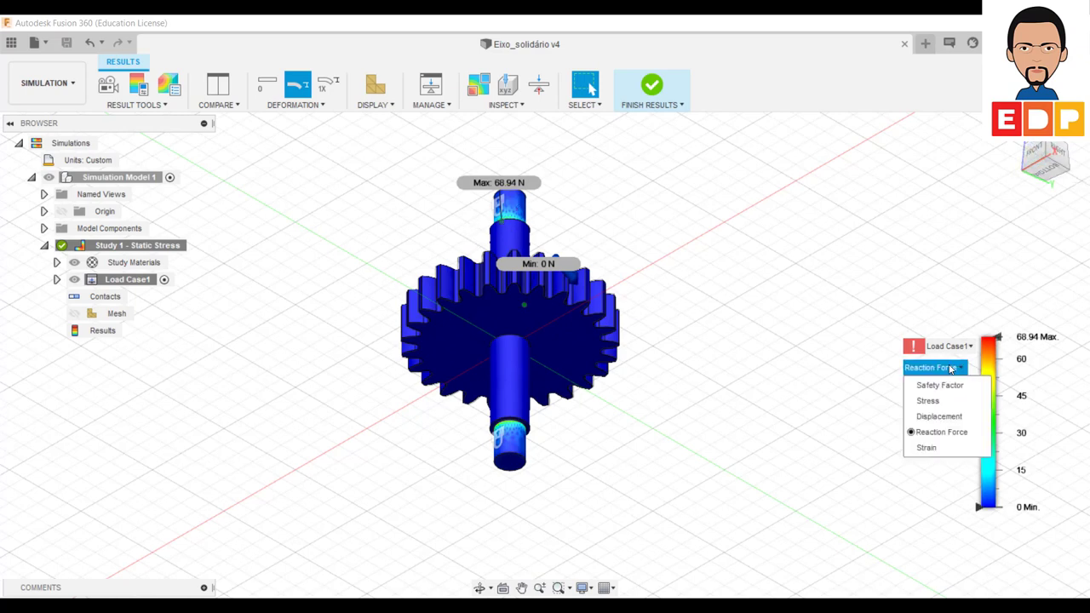
{"action": "left_click", "coordinate": [945, 388]}
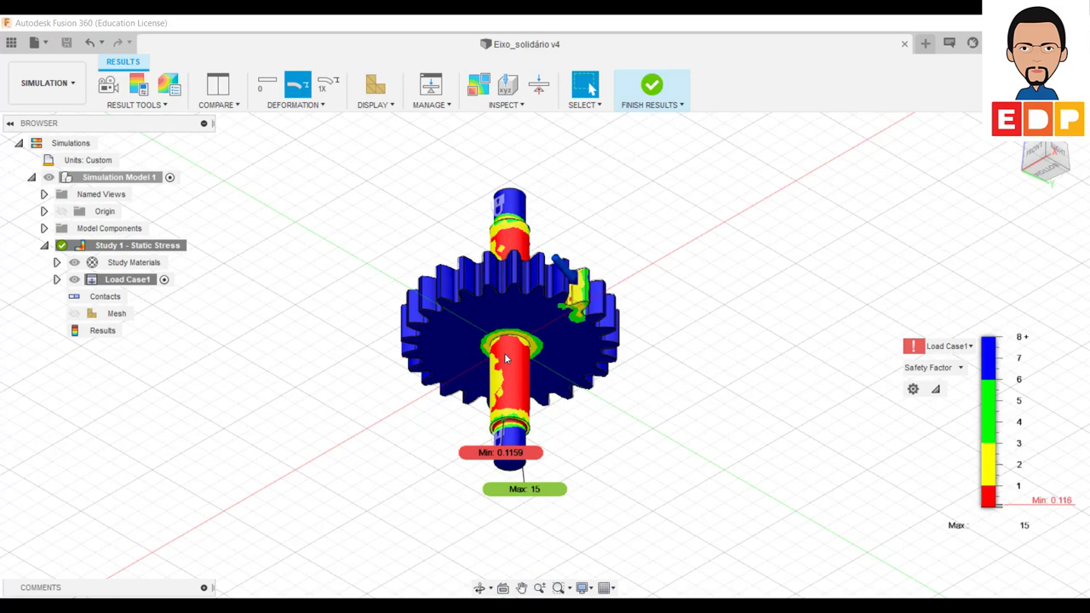
{"action": "scroll", "coordinate": [509, 352], "scroll_direction": "up", "scroll_amount": 2}
{"action": "scroll", "coordinate": [509, 352], "scroll_direction": "up", "scroll_amount": 1}
{"action": "scroll", "coordinate": [510, 353], "scroll_direction": "up", "scroll_amount": 2}
{"action": "scroll", "coordinate": [510, 352], "scroll_direction": "up", "scroll_amount": 1}
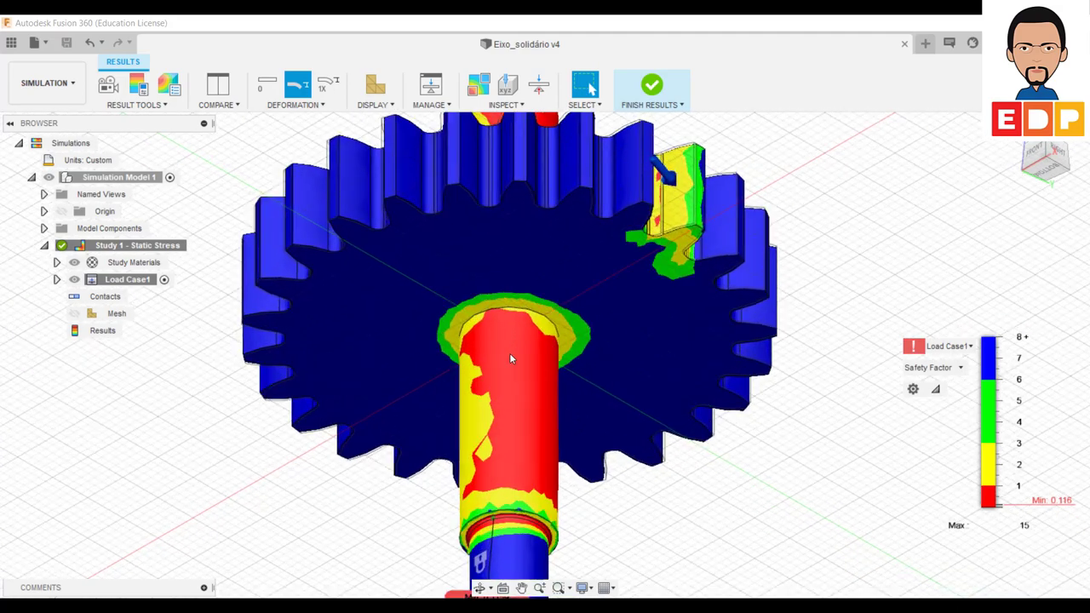
{"action": "scroll", "coordinate": [510, 352], "scroll_direction": "down", "scroll_amount": 2}
{"action": "scroll", "coordinate": [509, 352], "scroll_direction": "down", "scroll_amount": 3}
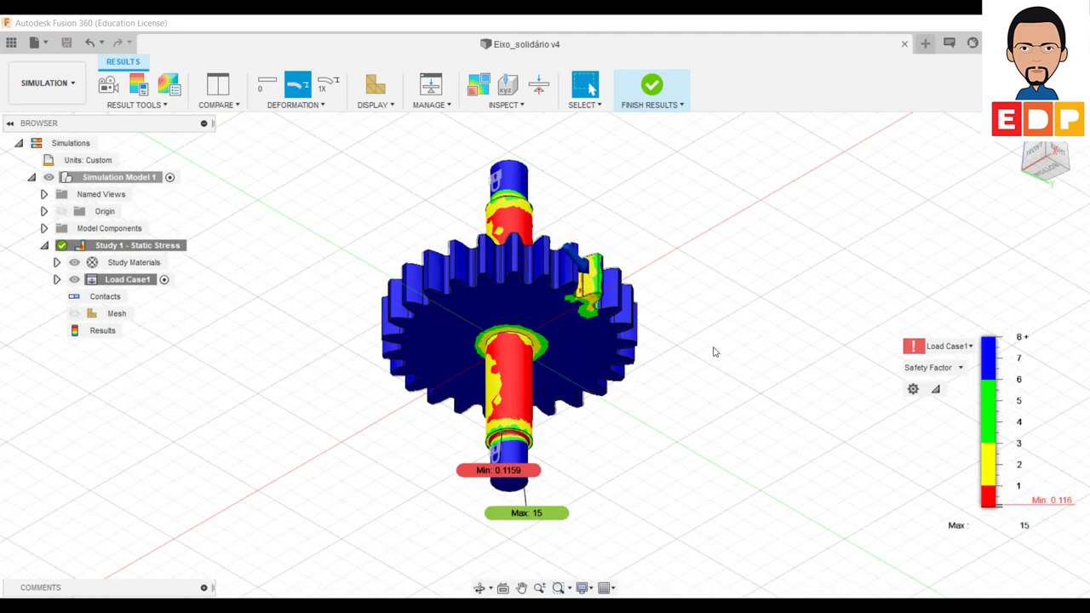